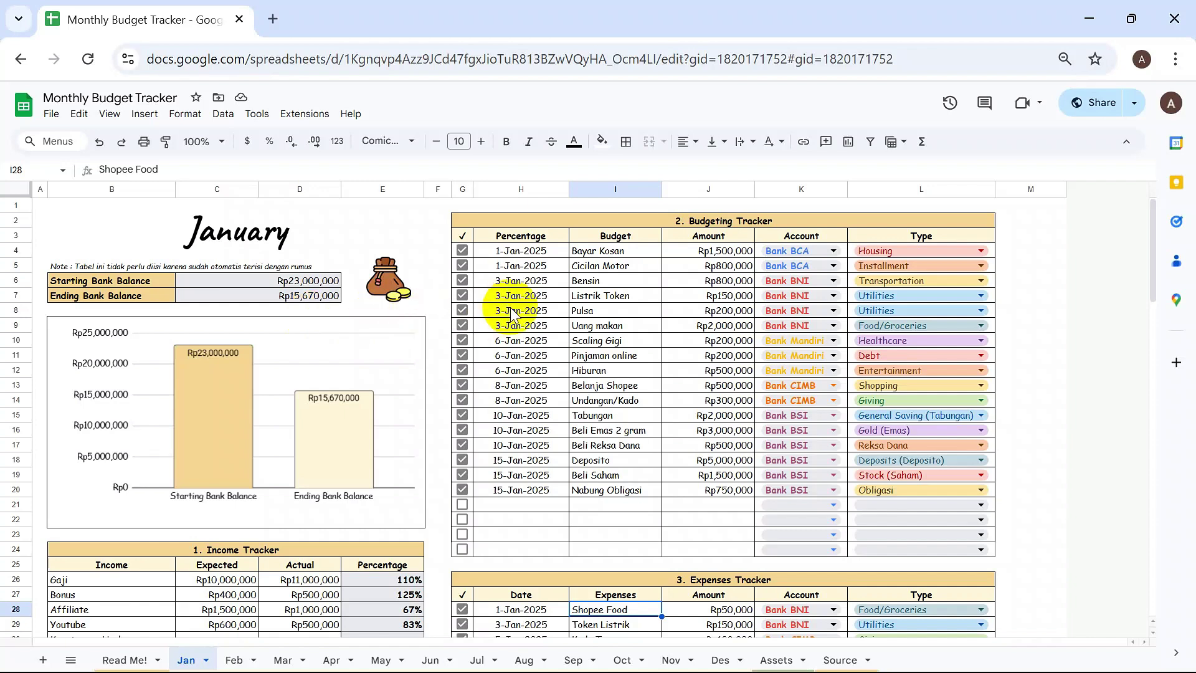
Look through the Jan sheet's trackers, budget and savings tables, and summary charts, returning to its beginning.
scroll(510, 314, "down", 5)
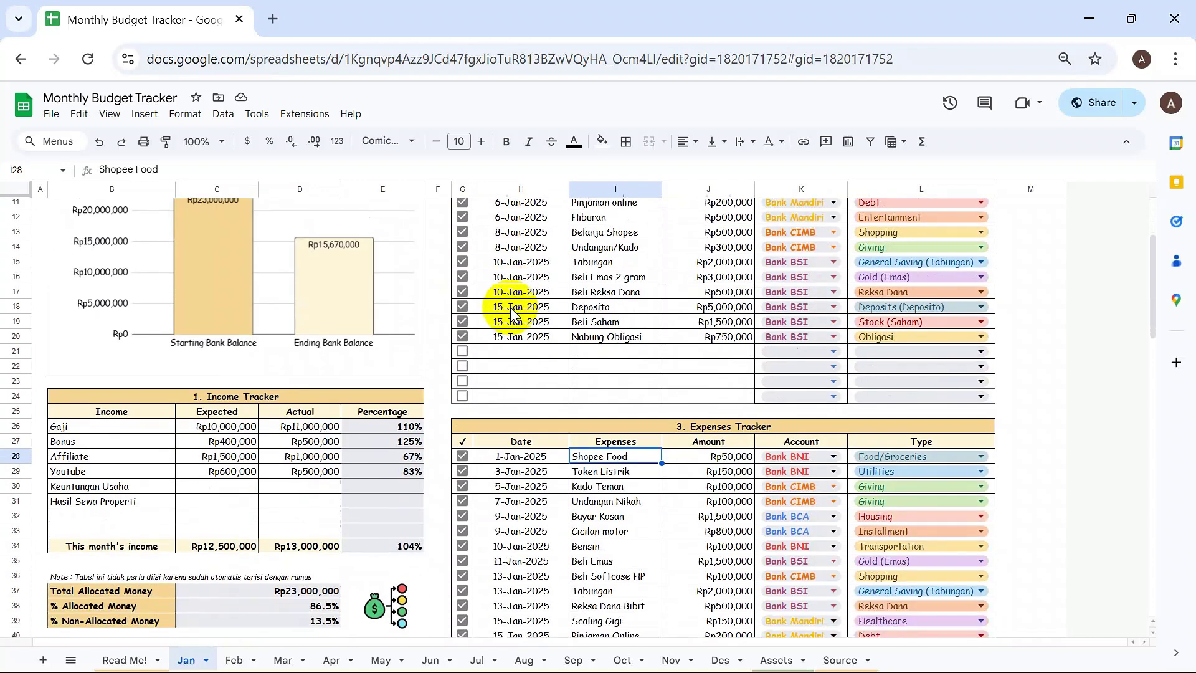
scroll(510, 308, "down", 1)
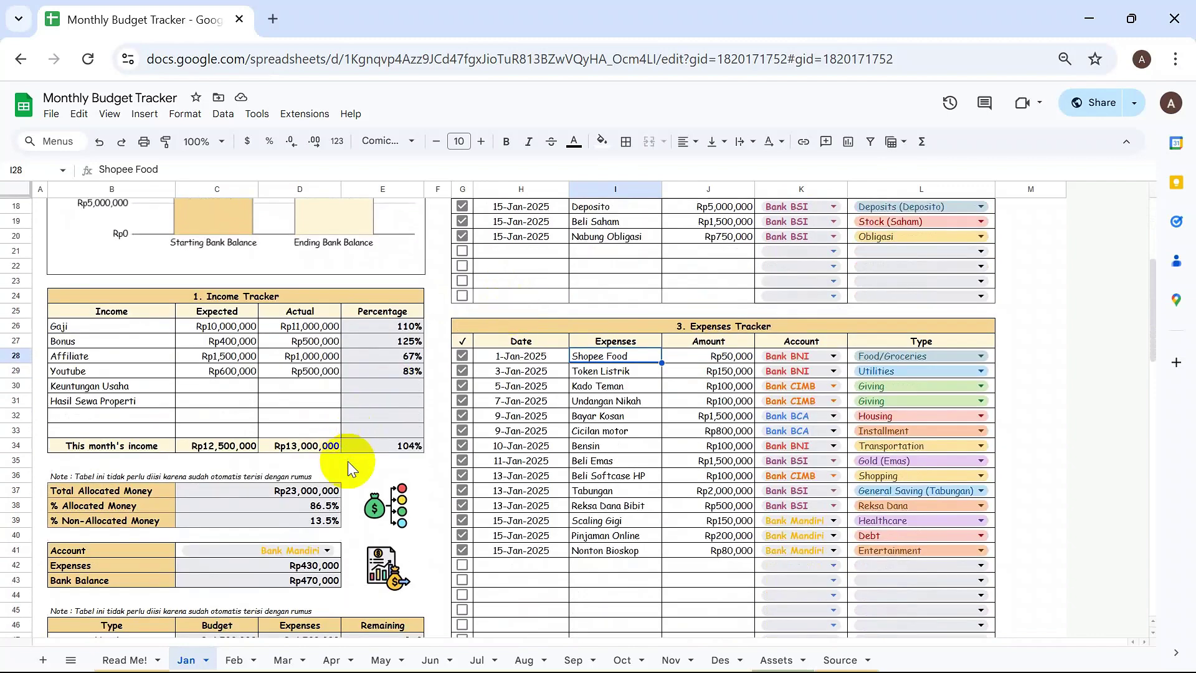
scroll(347, 460, "down", 5)
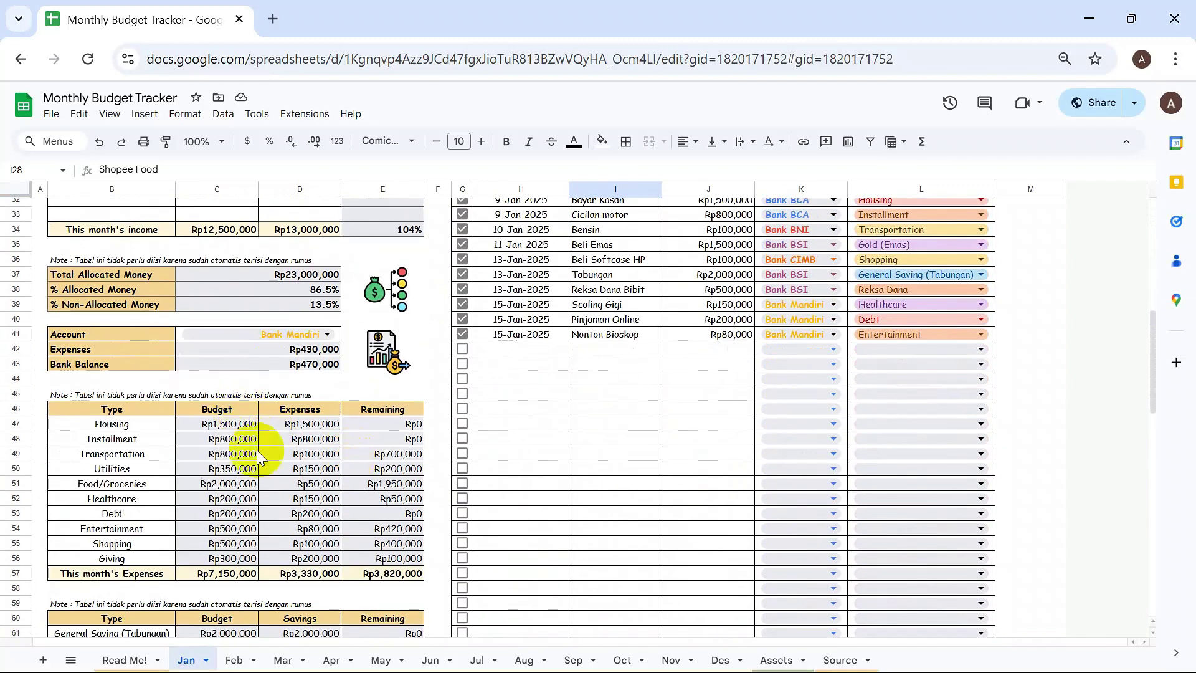
scroll(260, 458, "down", 5)
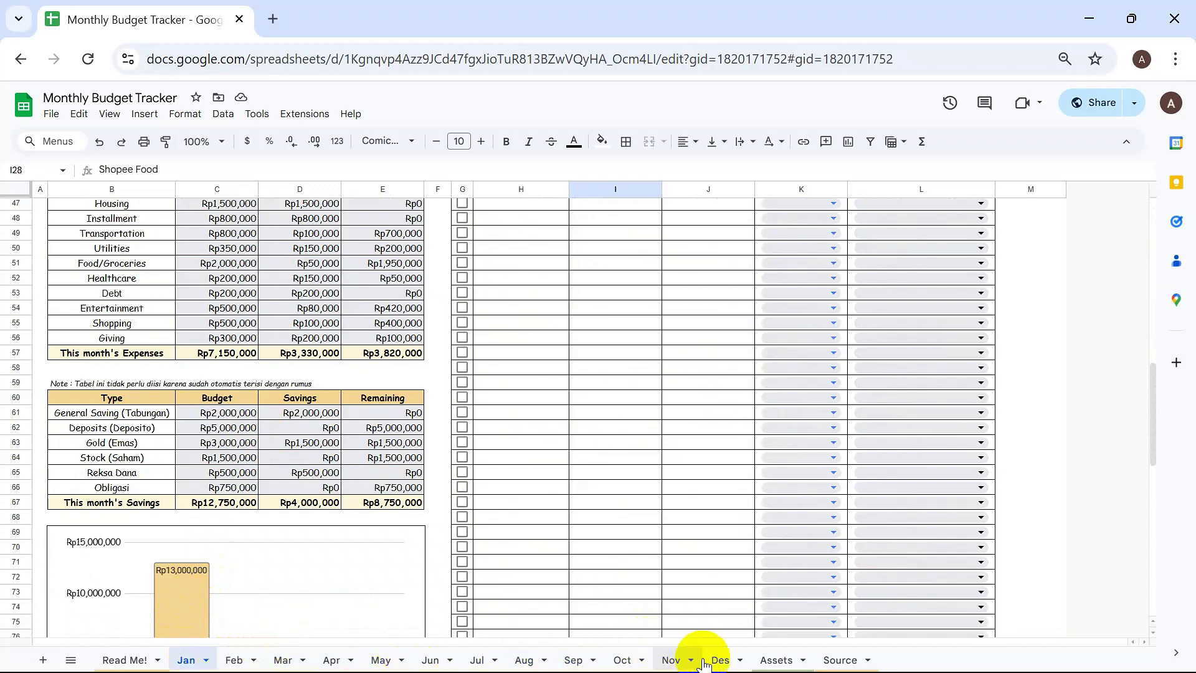
scroll(514, 452, "down", 5)
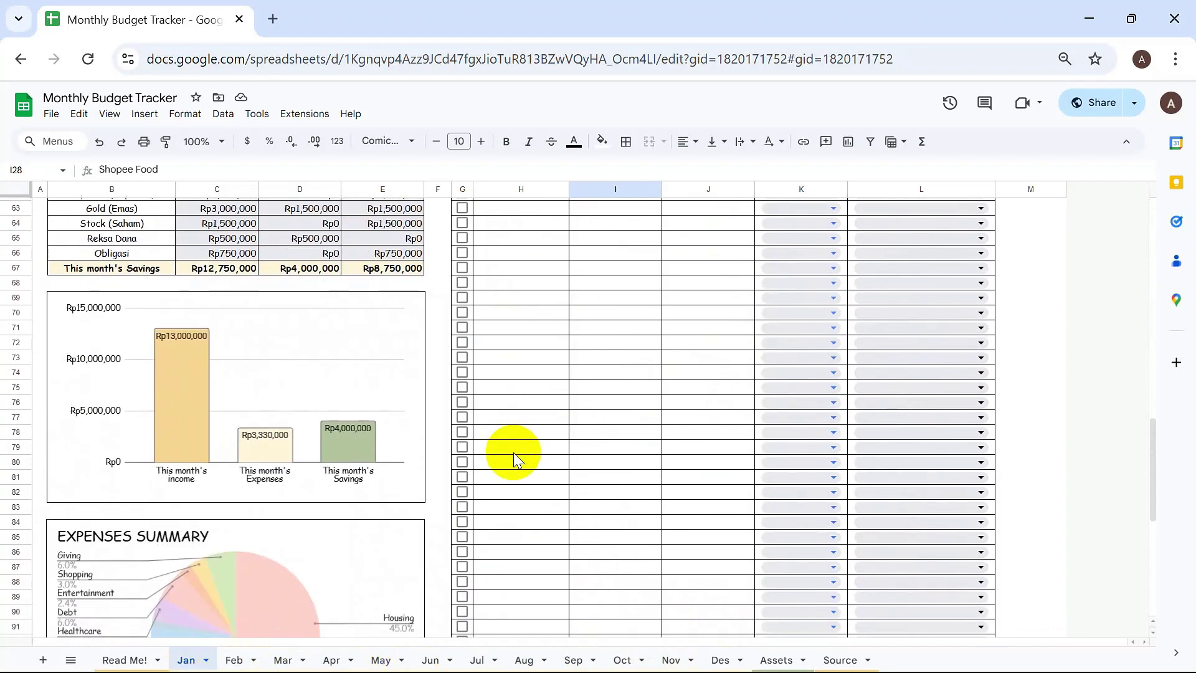
scroll(513, 452, "down", 5)
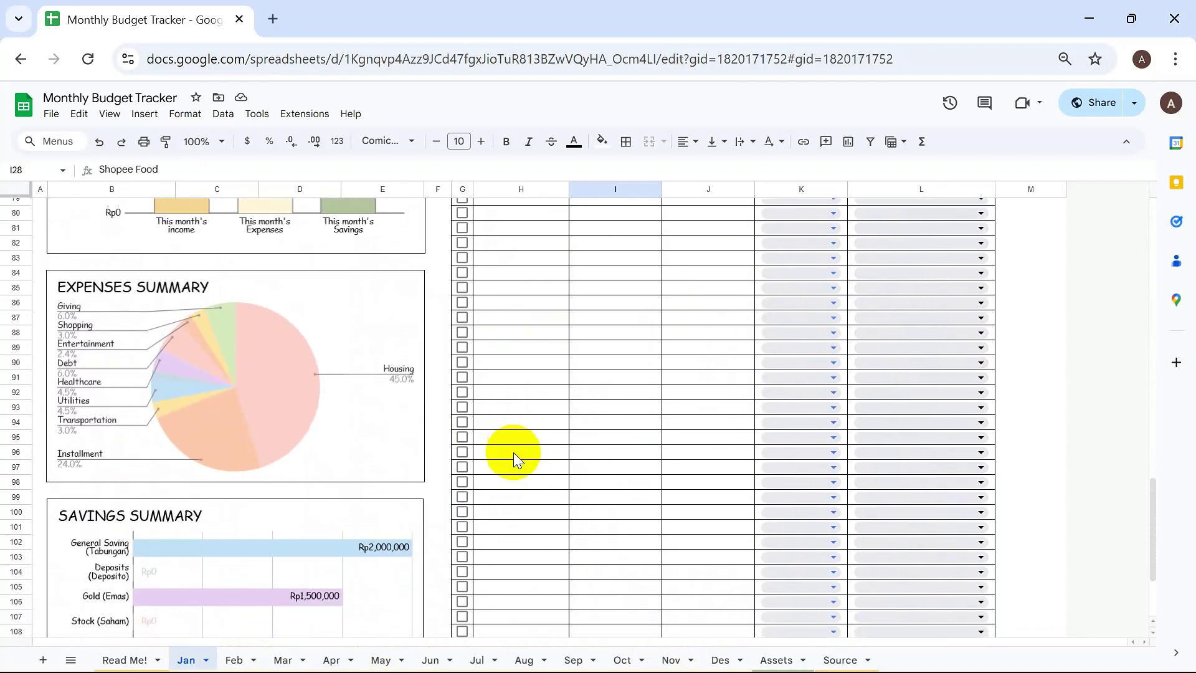
scroll(513, 452, "down", 3)
scroll(513, 452, "up", 5)
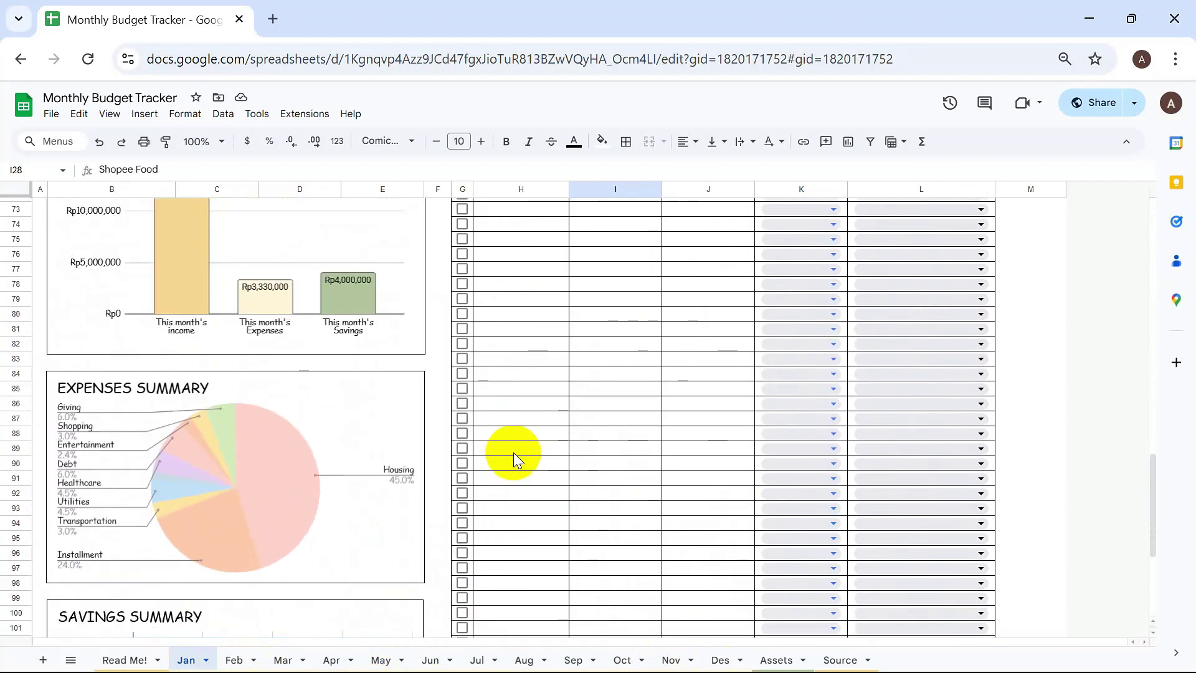
scroll(513, 453, "up", 10)
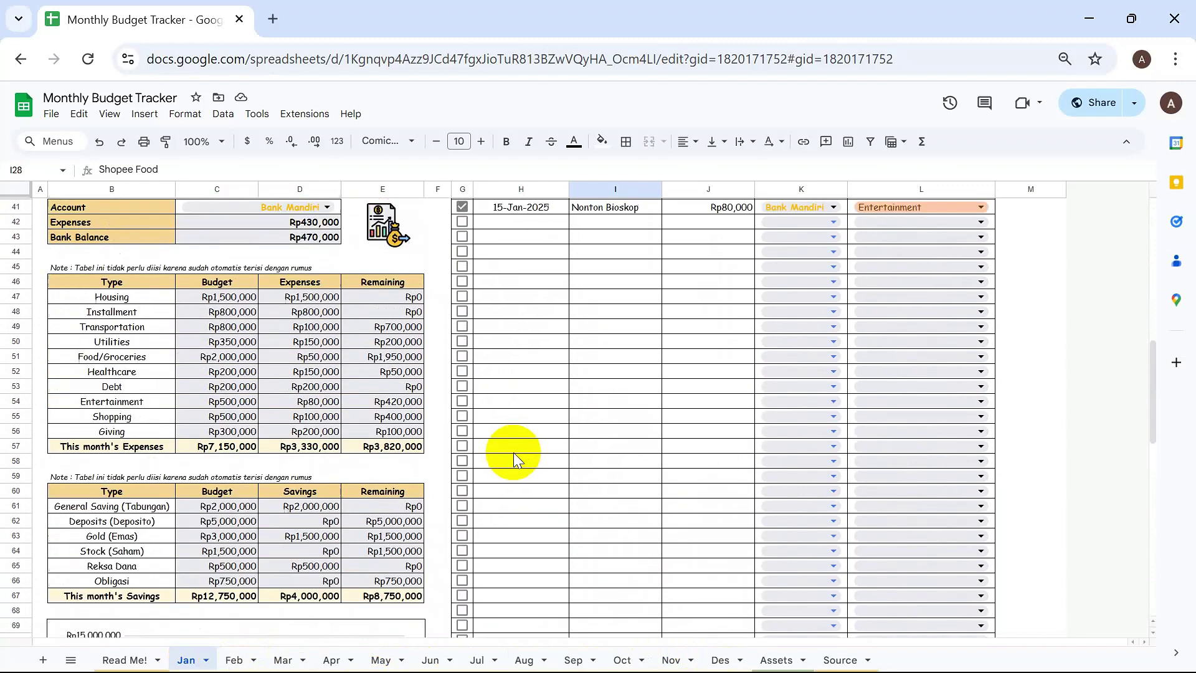
scroll(513, 452, "up", 7)
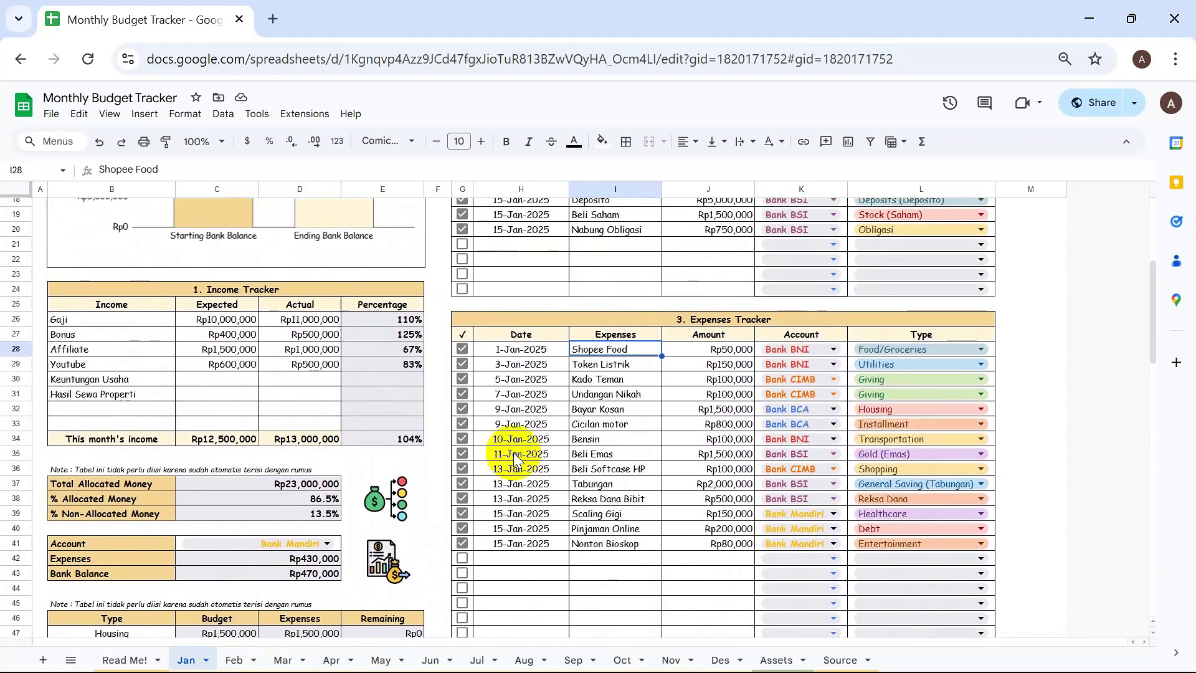
scroll(514, 459, "up", 6)
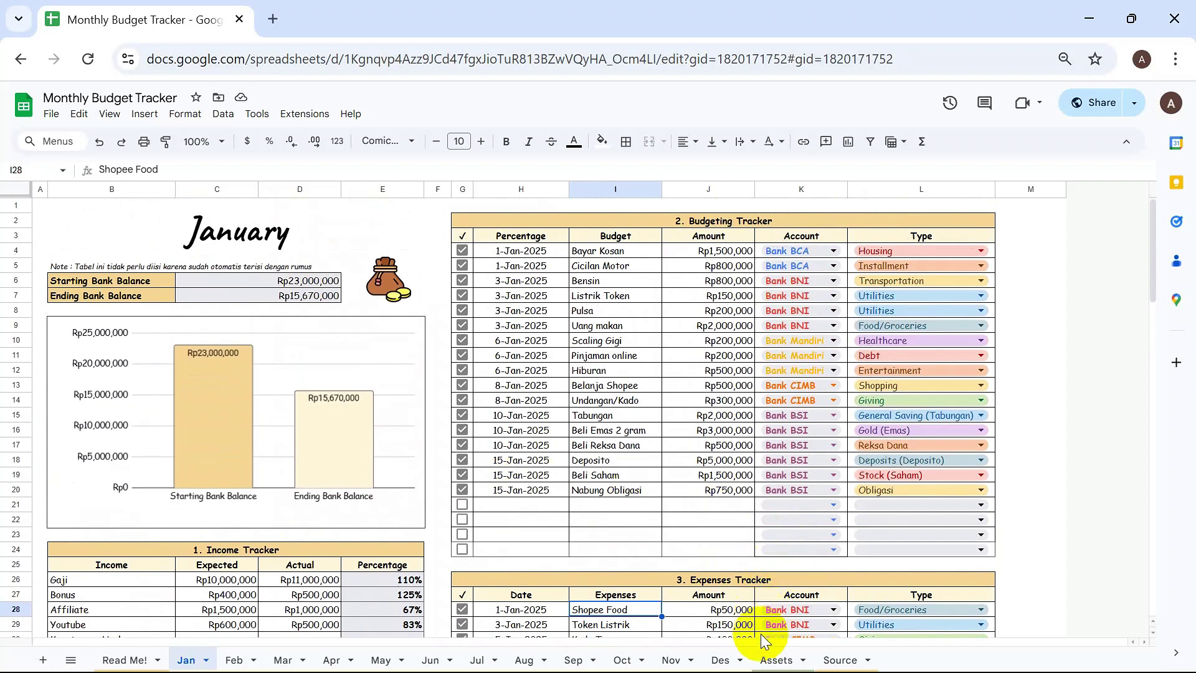
Review the Assets sheet's tracker table and charts, and select the note above the Assets Tracker.
left_click(776, 660)
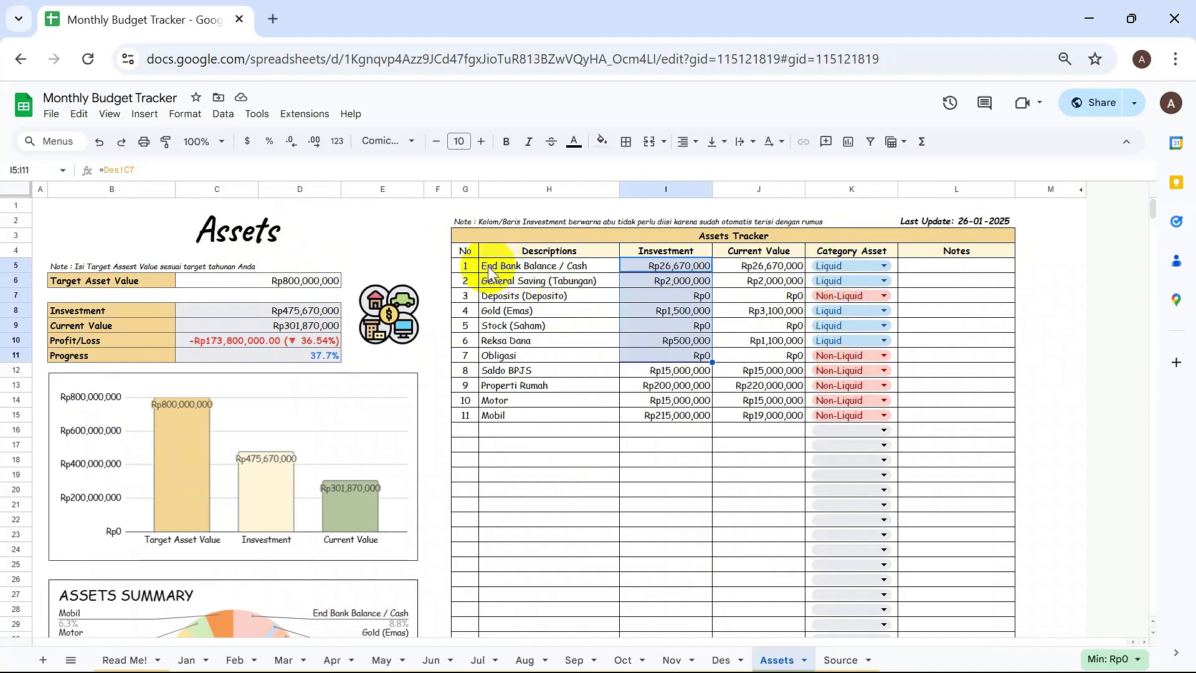
scroll(505, 396, "down", 1)
scroll(565, 259, "down", 2)
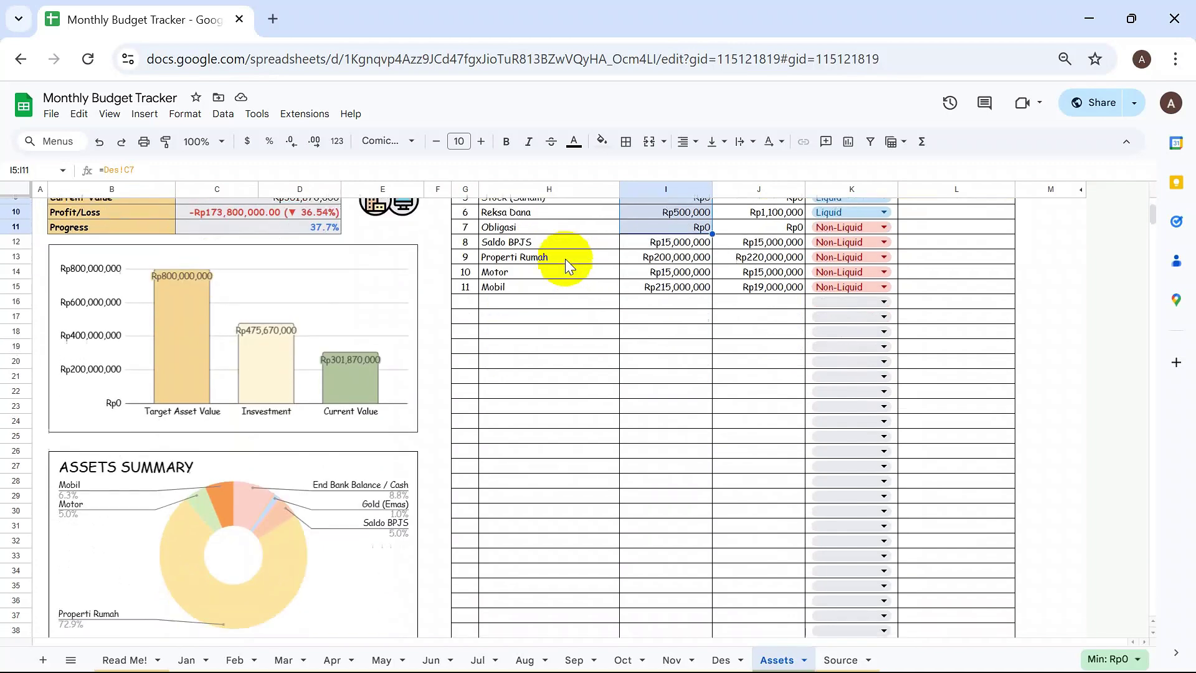
scroll(566, 259, "down", 1)
scroll(566, 259, "up", 3)
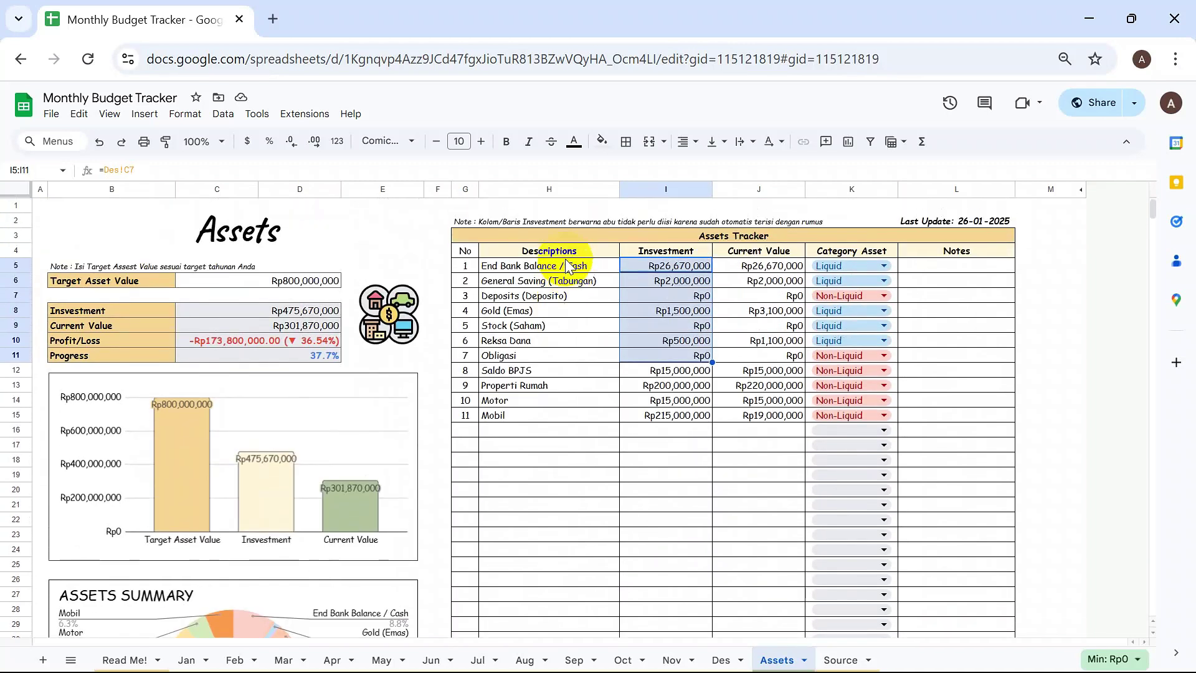
left_click(512, 222)
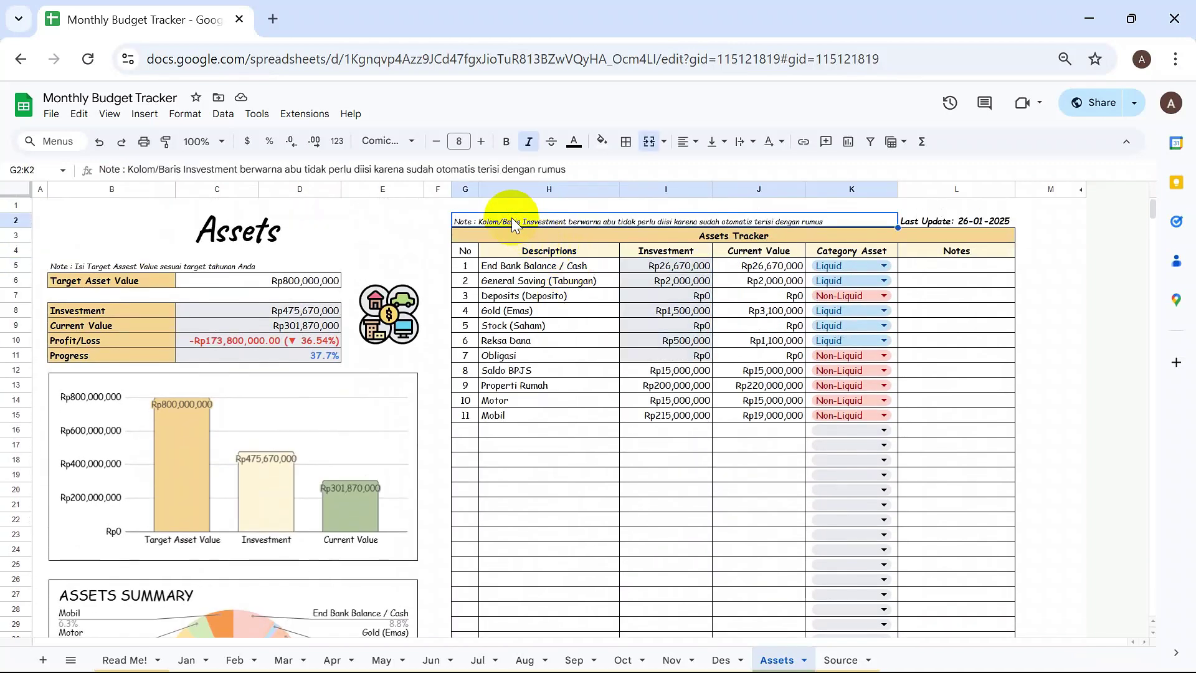
On the Read Me! sheet, review instruction 1 about copying the template and locate the Make a copy command without running it.
left_click(124, 659)
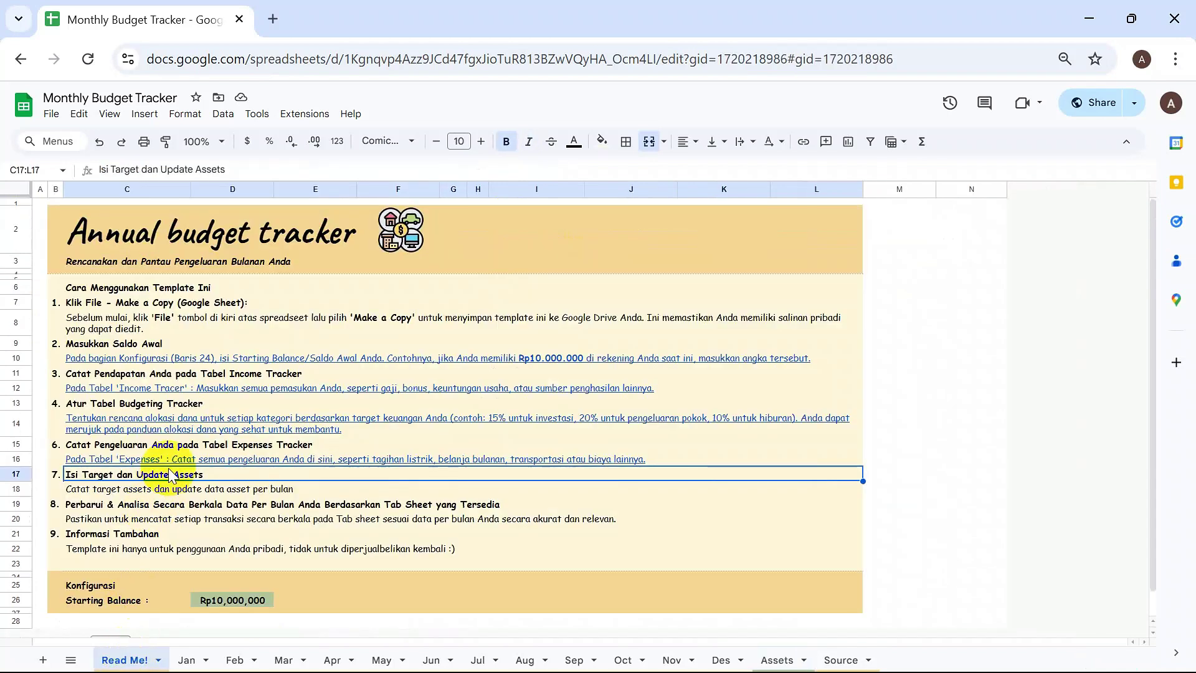
left_click(80, 307)
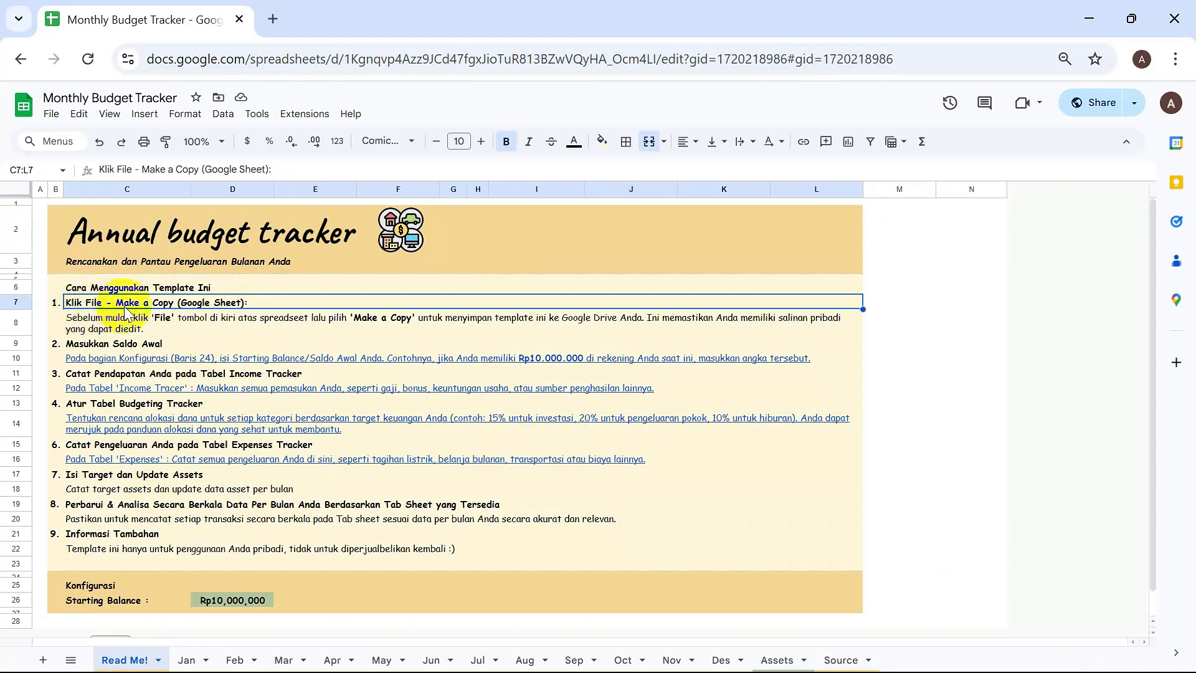
left_click(51, 115)
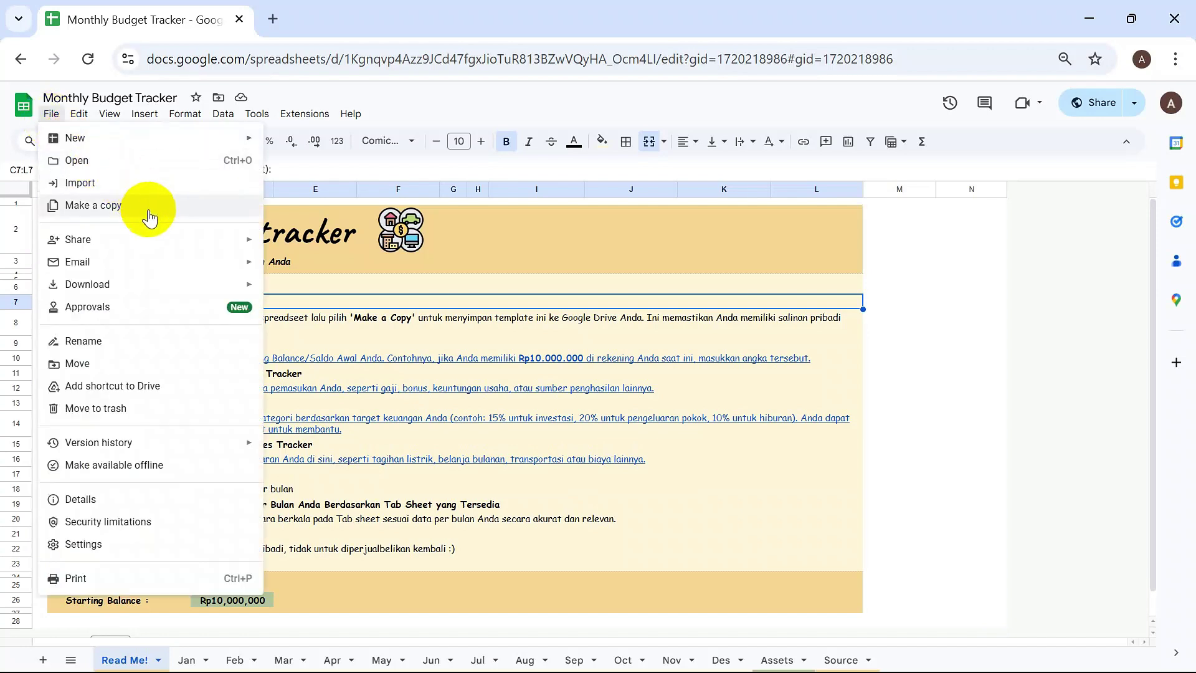
left_click(366, 311)
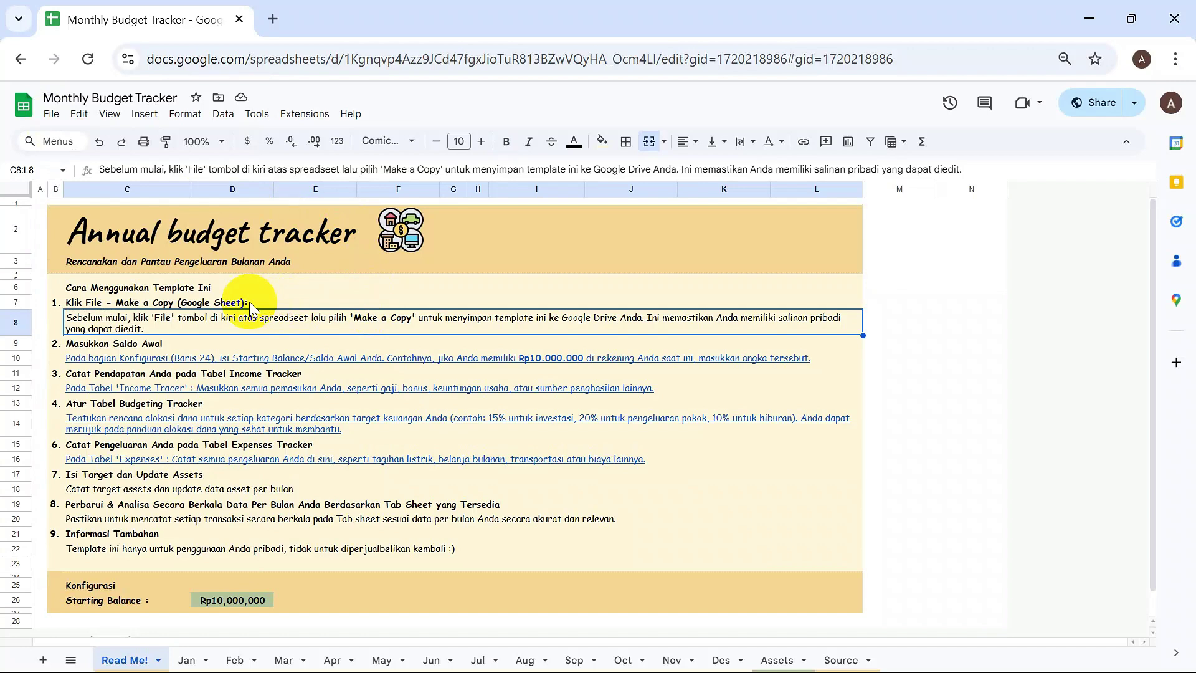
Read instruction 2, Masukkan Saldo Awal, follow its link to the Konfigurasi section and select the Starting Balance cell.
left_click(84, 344)
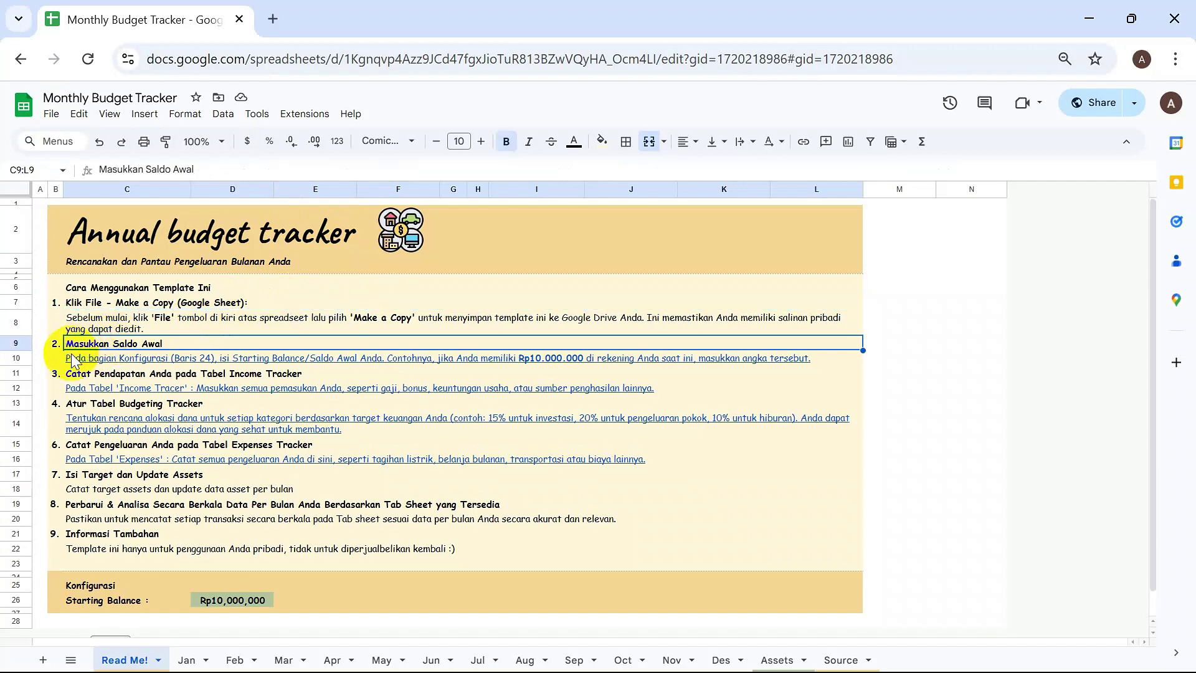
left_click(77, 359)
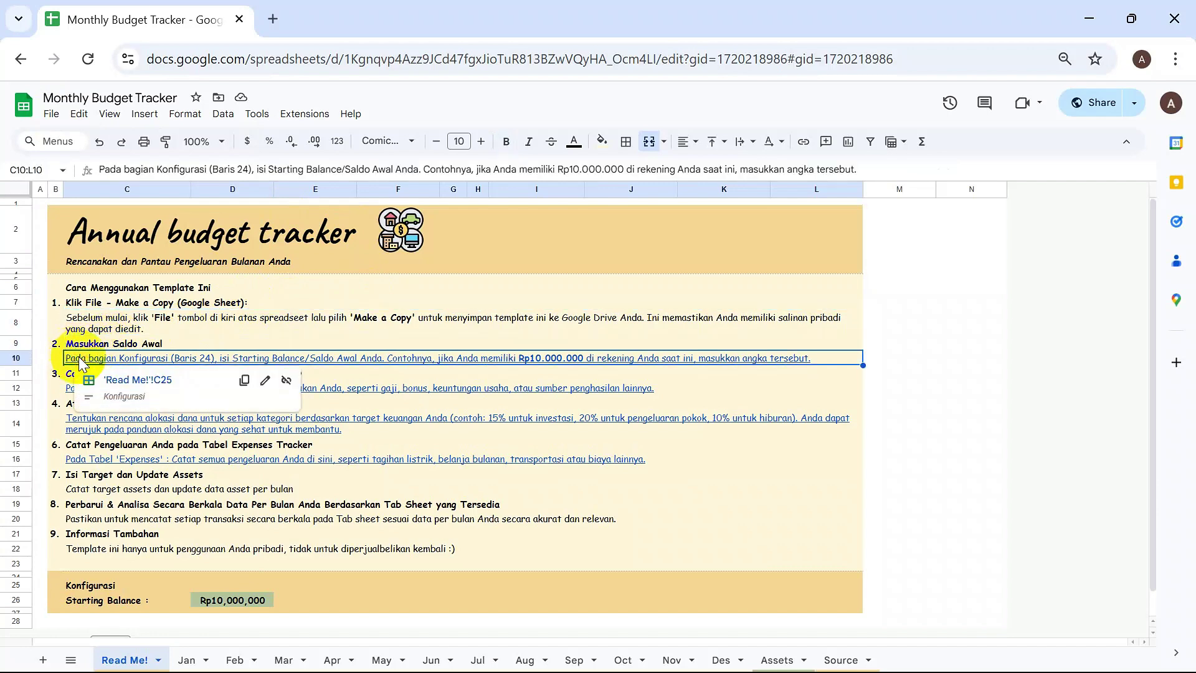
left_click(143, 381)
left_click(234, 603)
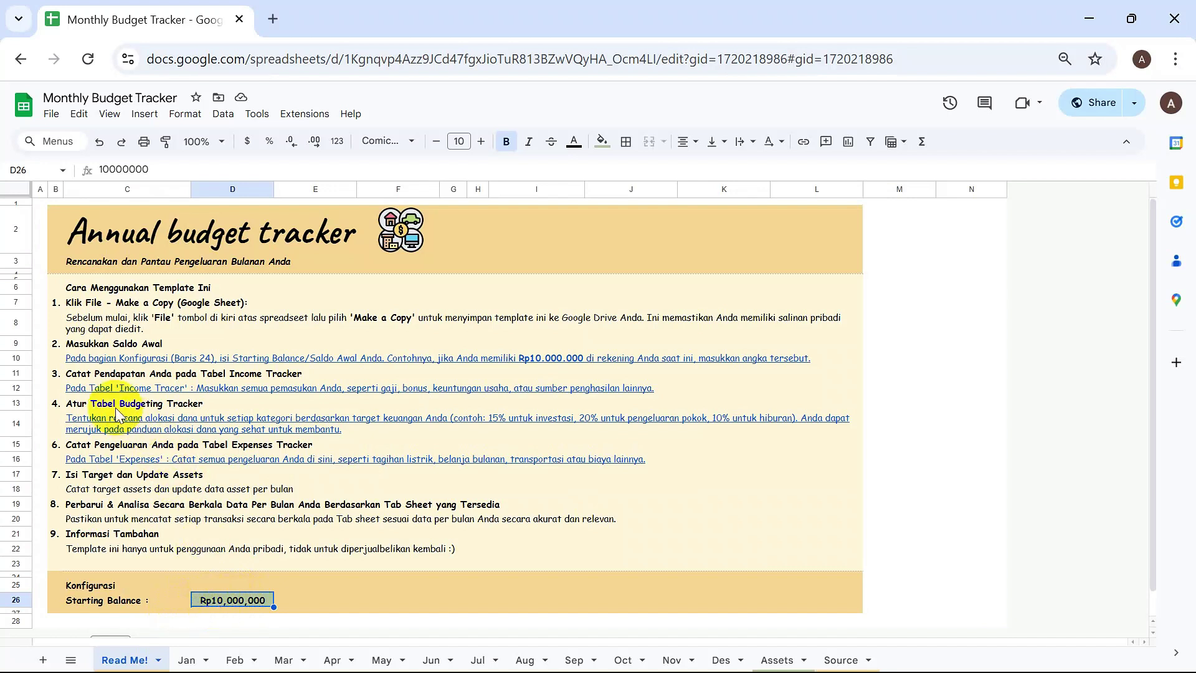
Read instruction 3 on recording income and follow its link to the Income Tracker table on the Jan sheet.
left_click(82, 373)
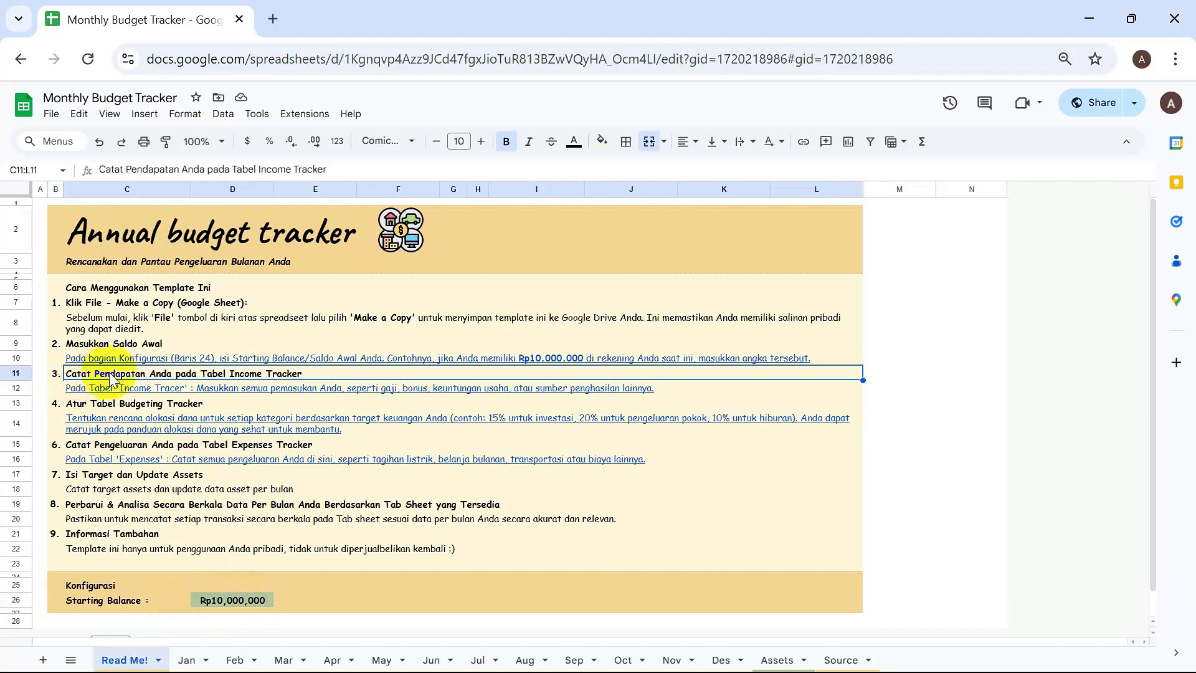
left_click(126, 383)
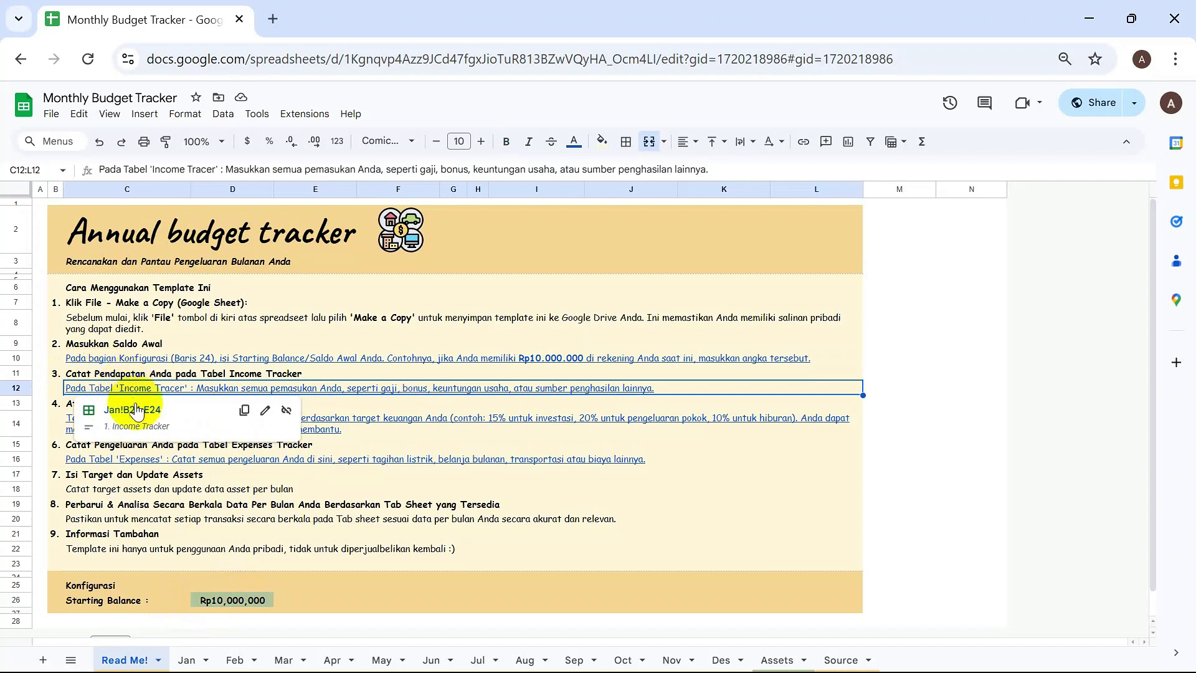
left_click(132, 410)
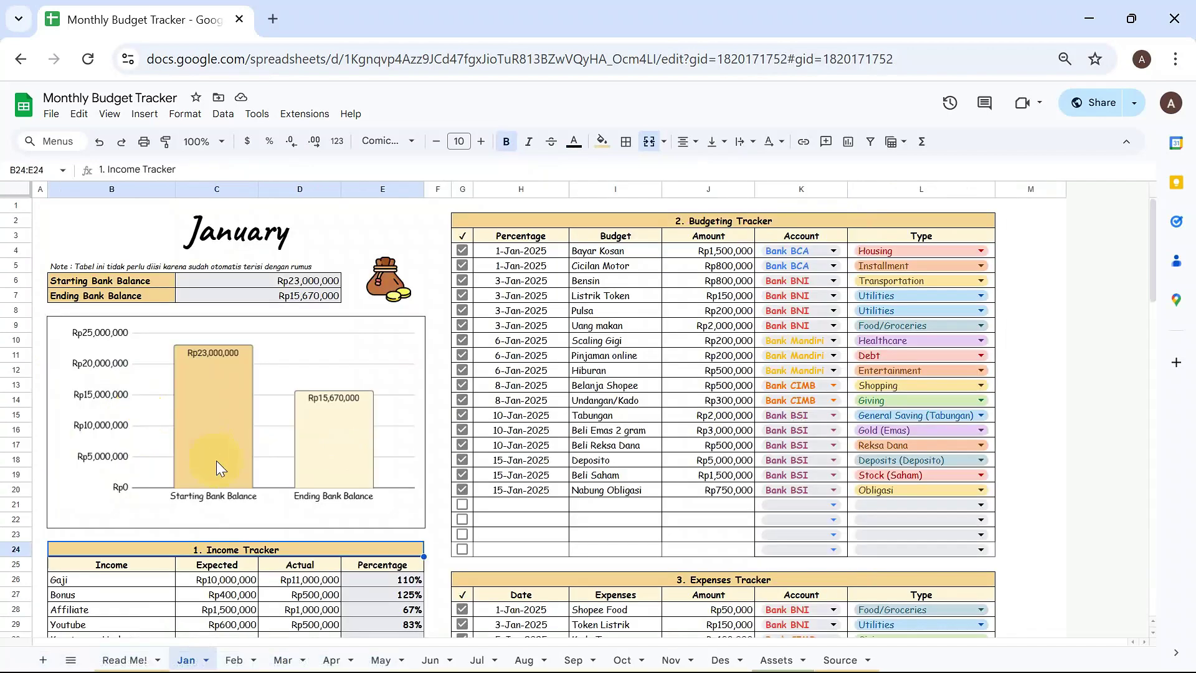
scroll(216, 460, "down", 3)
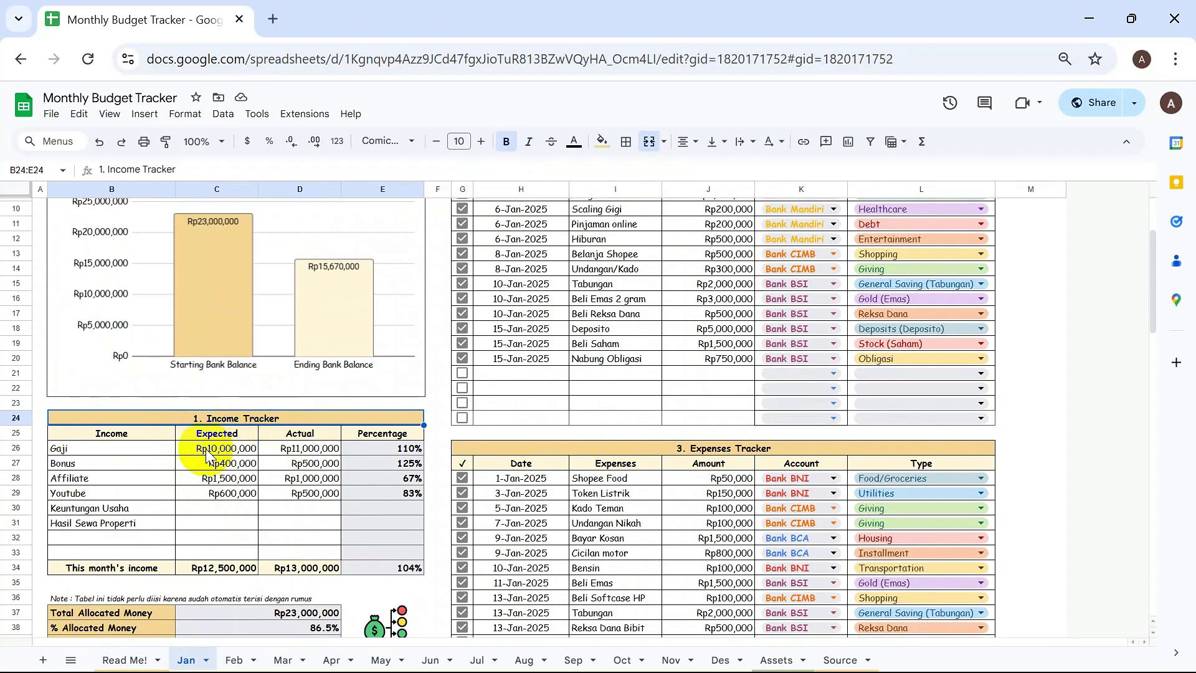
Examine the Income Tracker's income sources, then compare its Expected and Actual amount columns by selecting their entry cells.
left_click_drag(117, 451, 113, 551)
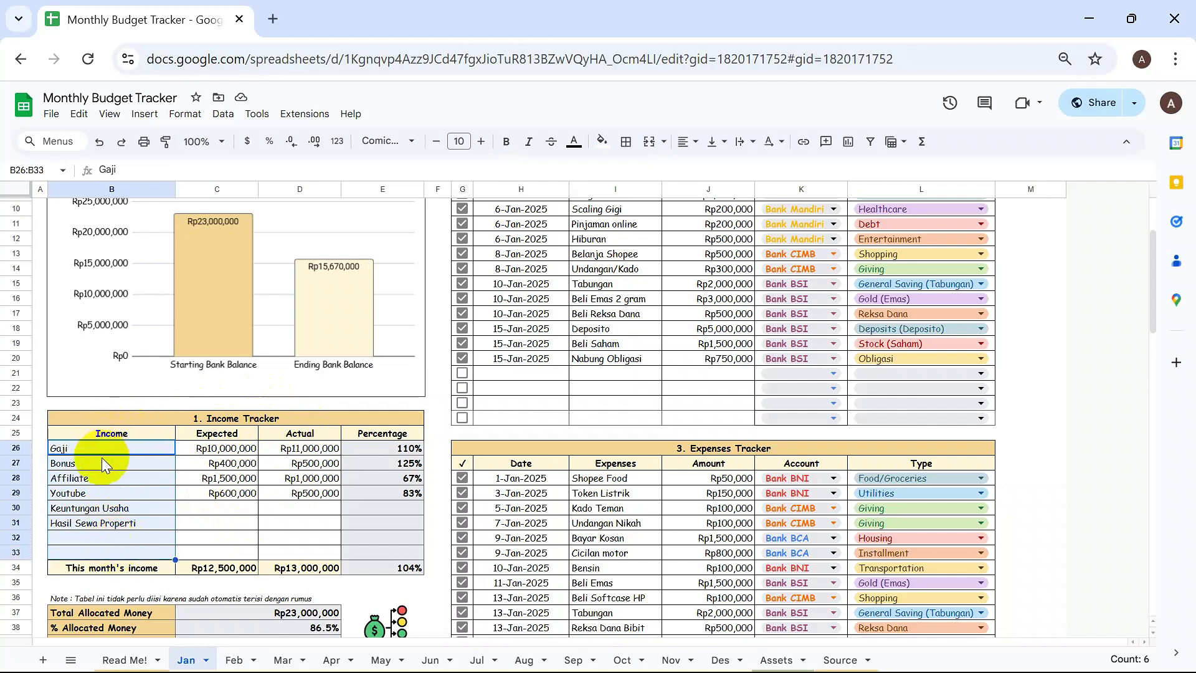
left_click(115, 474)
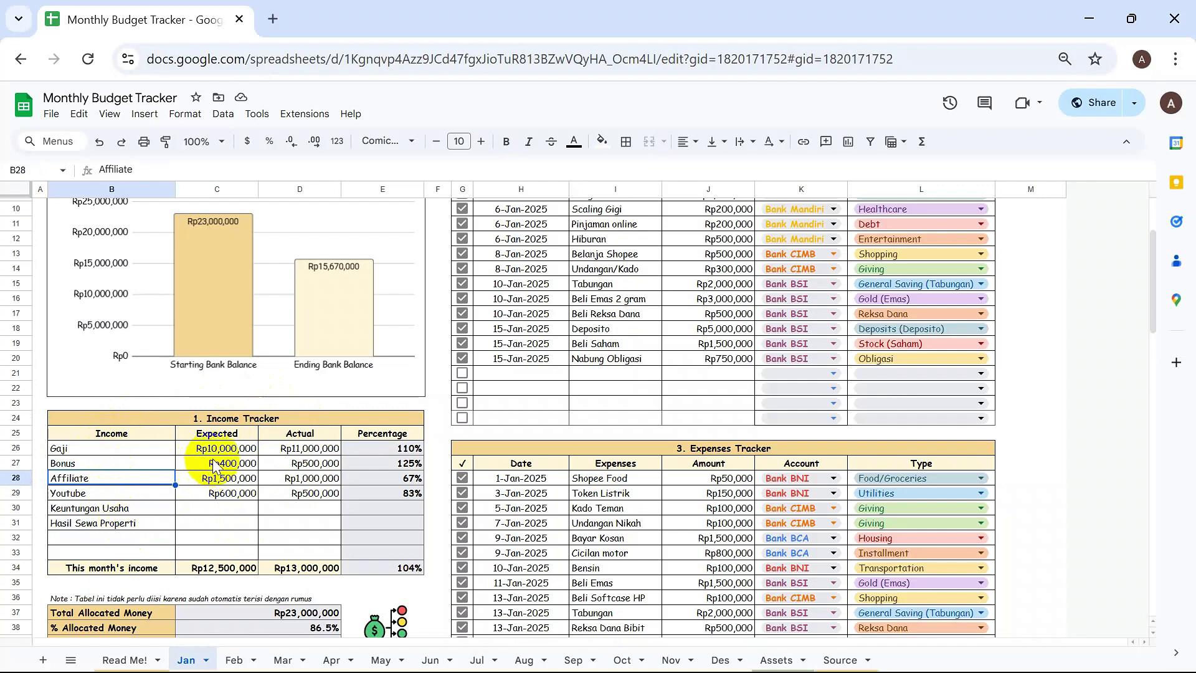
left_click_drag(233, 448, 292, 526)
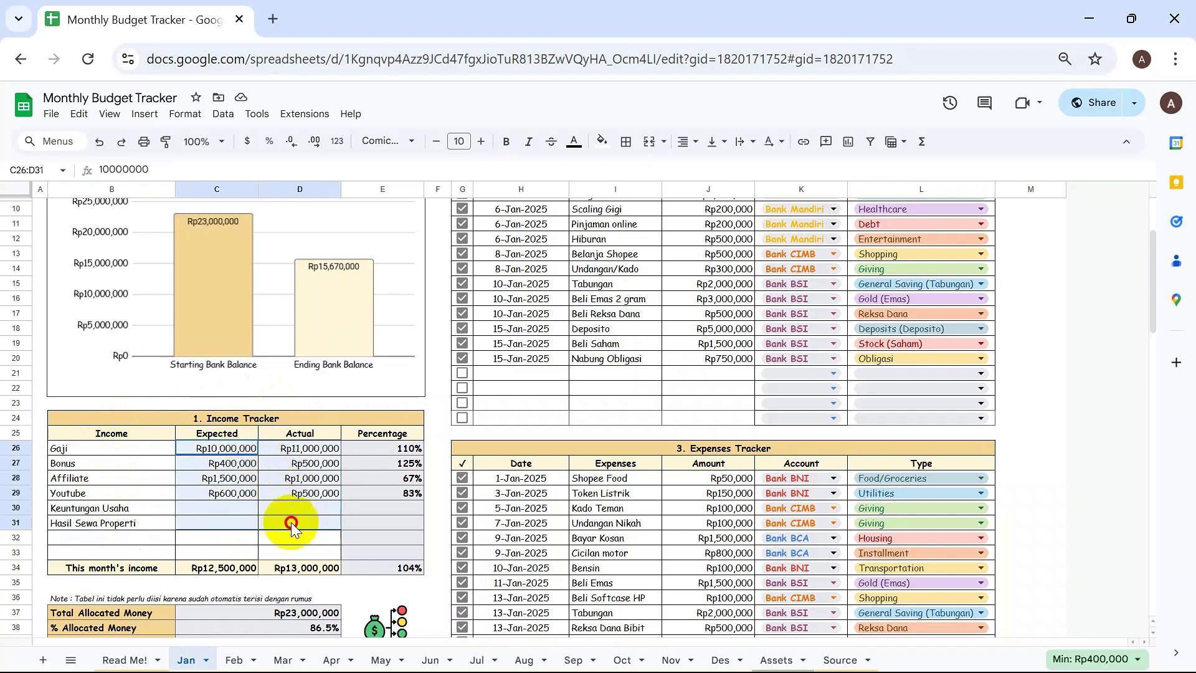
left_click(226, 454)
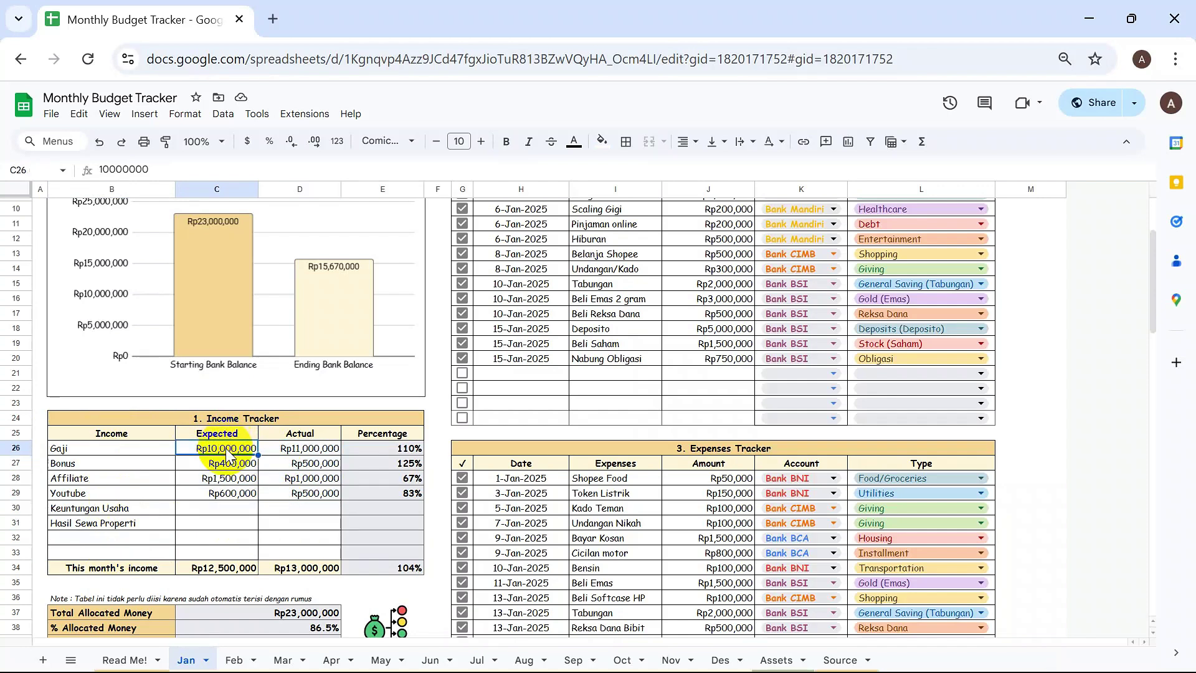
left_click(301, 461)
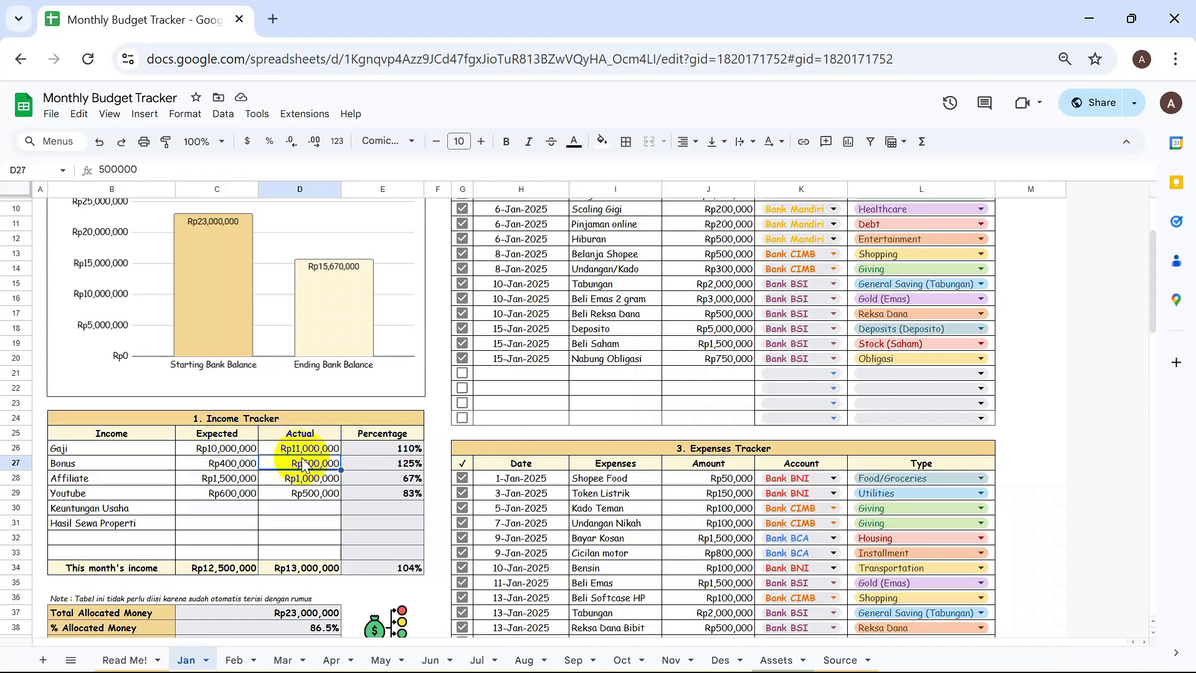
left_click(226, 453)
left_click_drag(225, 455, 225, 545)
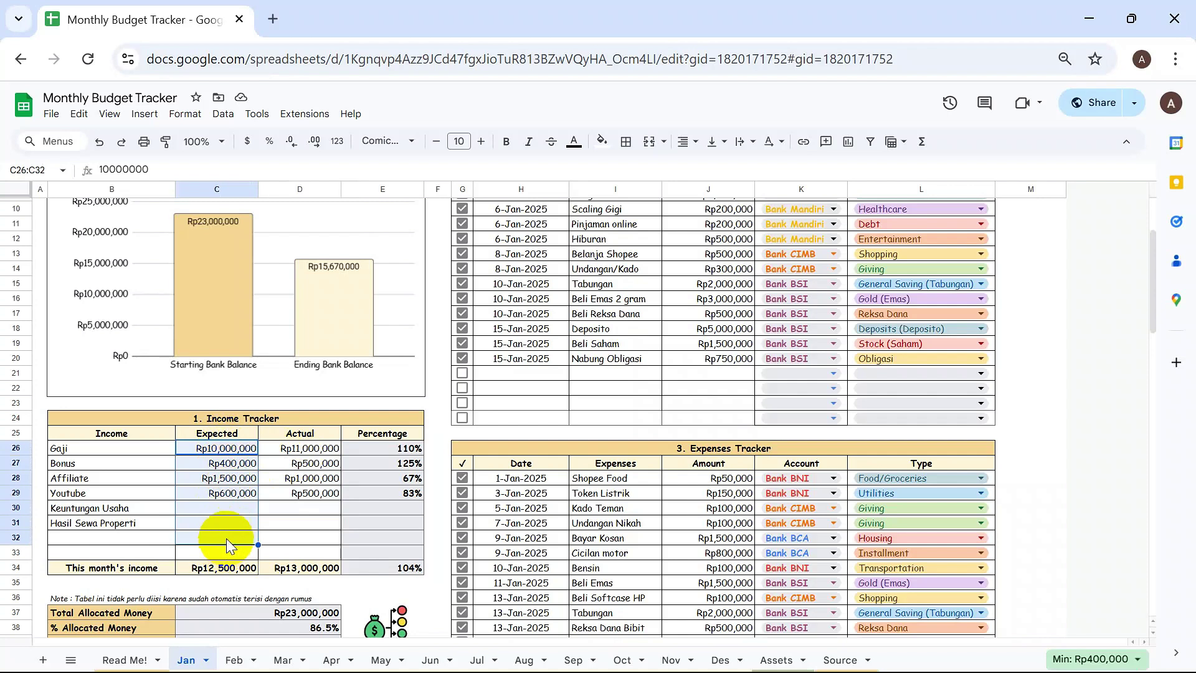
left_click_drag(287, 451, 315, 555)
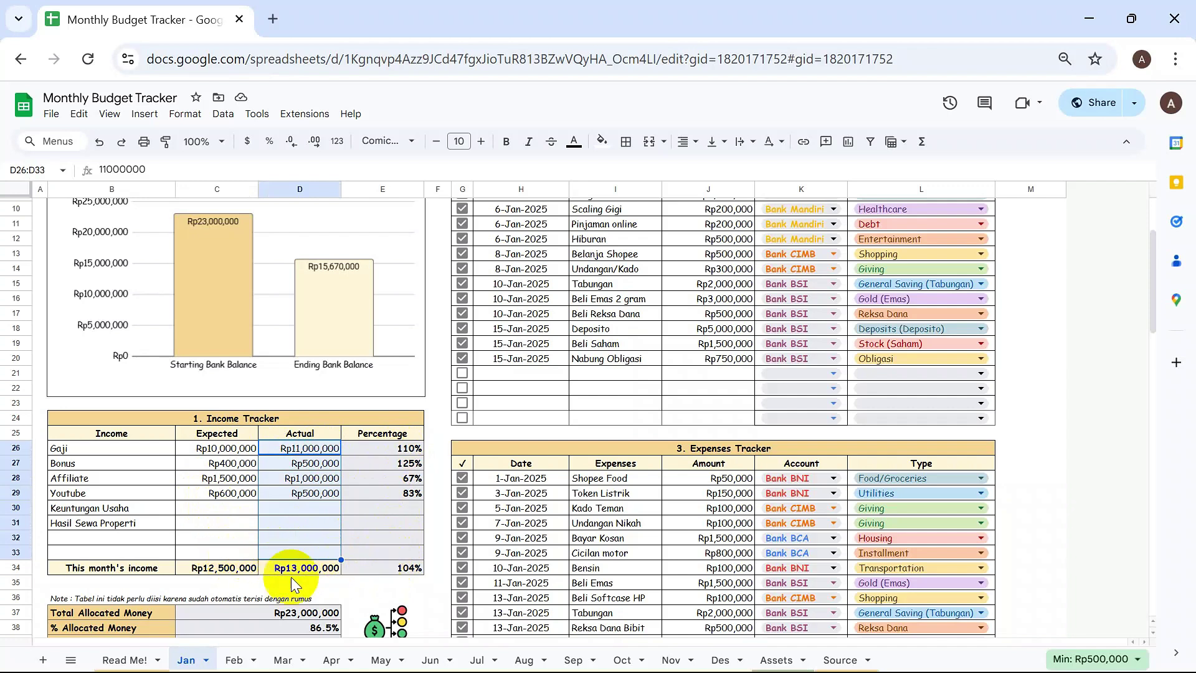
On the Read Me! sheet, read instruction 4, Atur Tabel Budgeting Tracker, and follow its link to the Budgeting Tracker table.
left_click(125, 659)
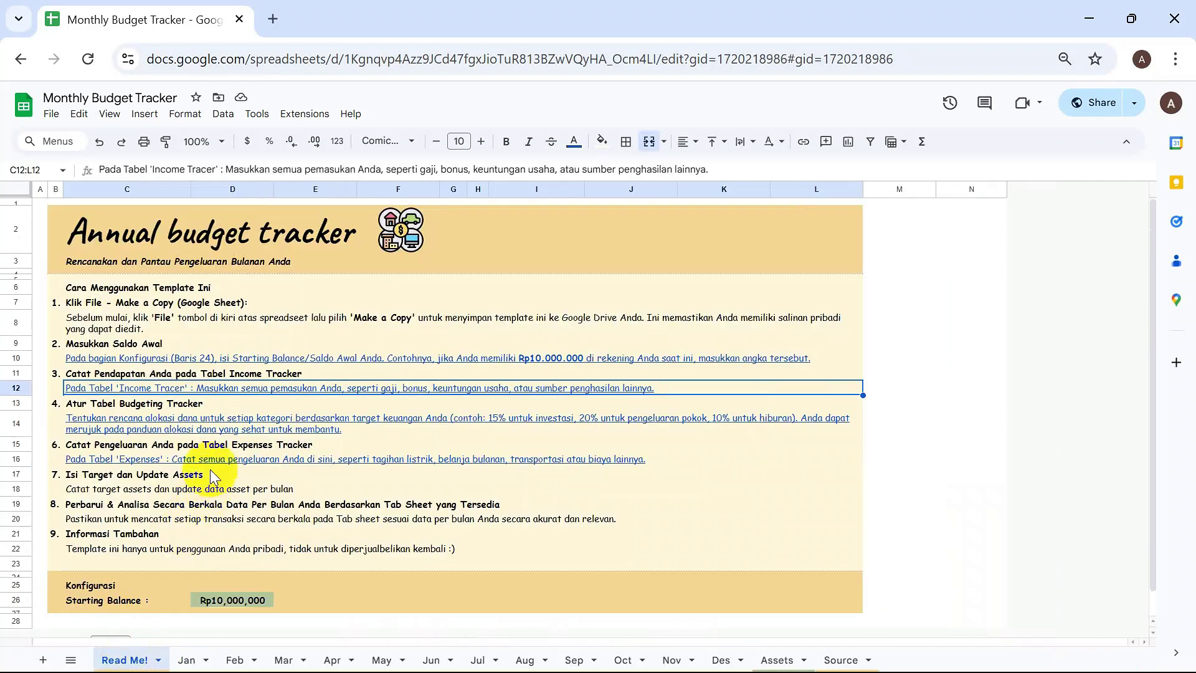
left_click(124, 406)
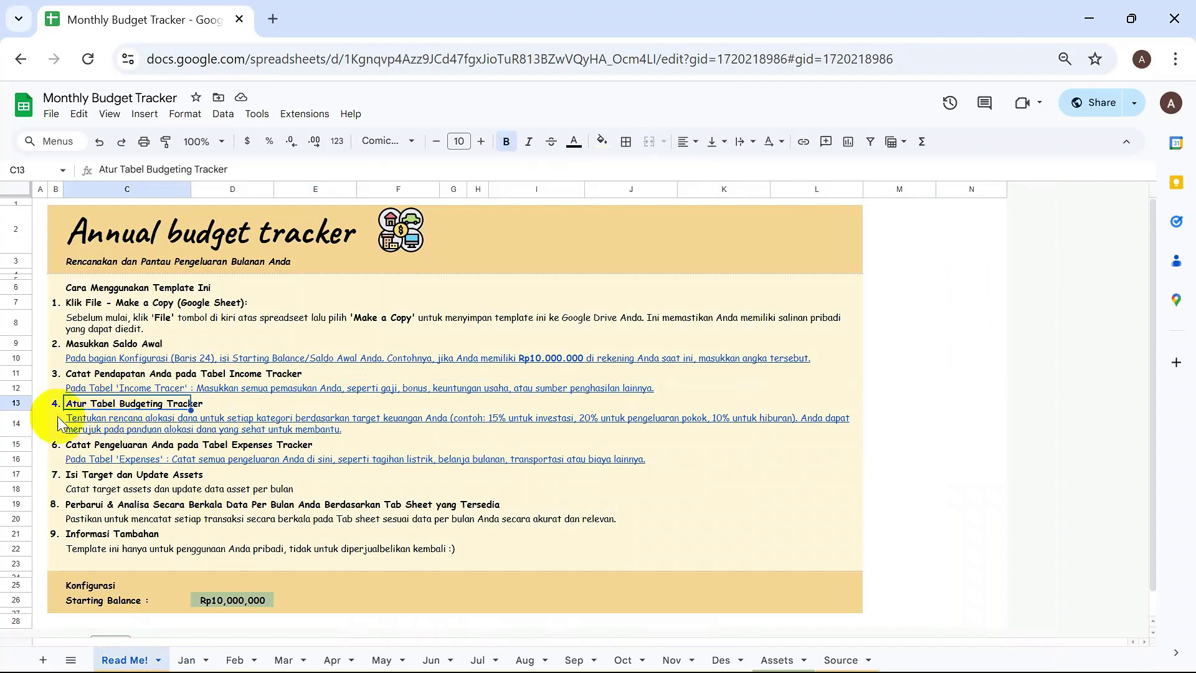
mouse_move(90, 421)
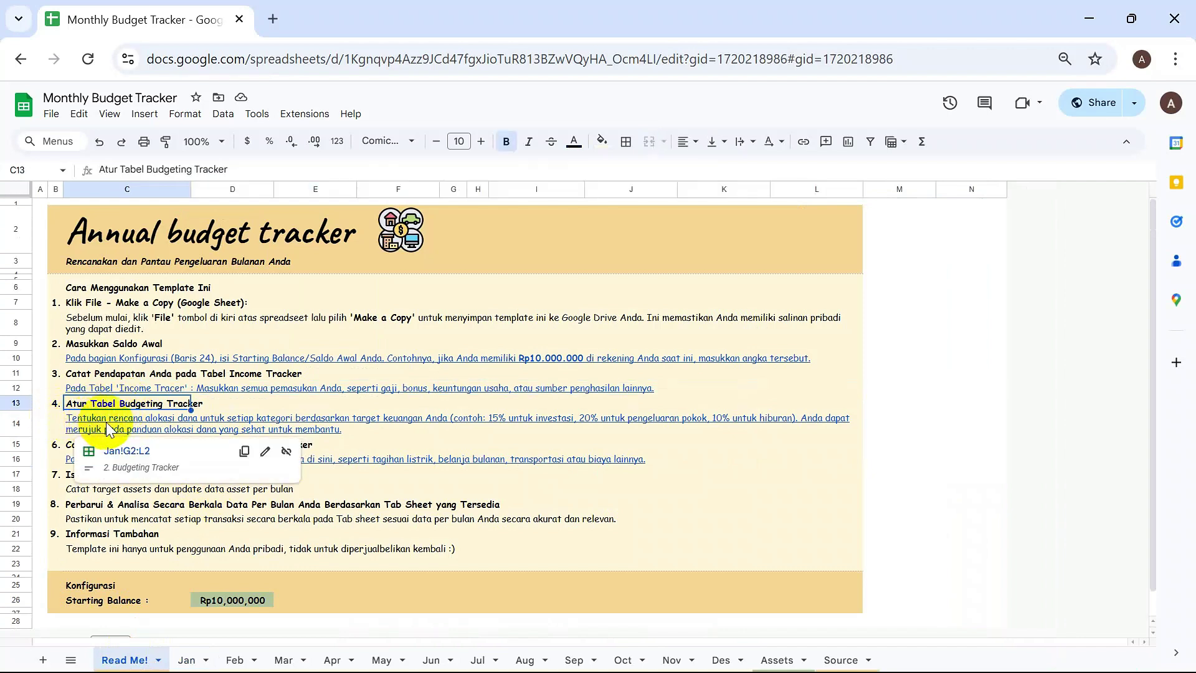
left_click(106, 421)
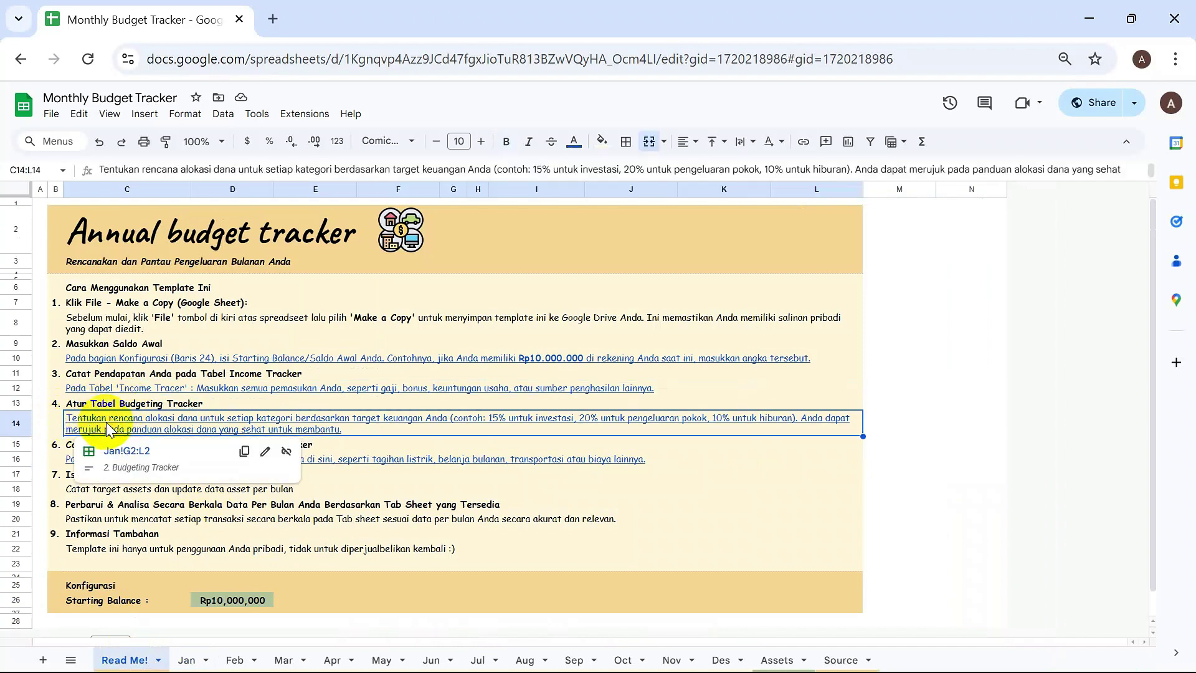
left_click(129, 452)
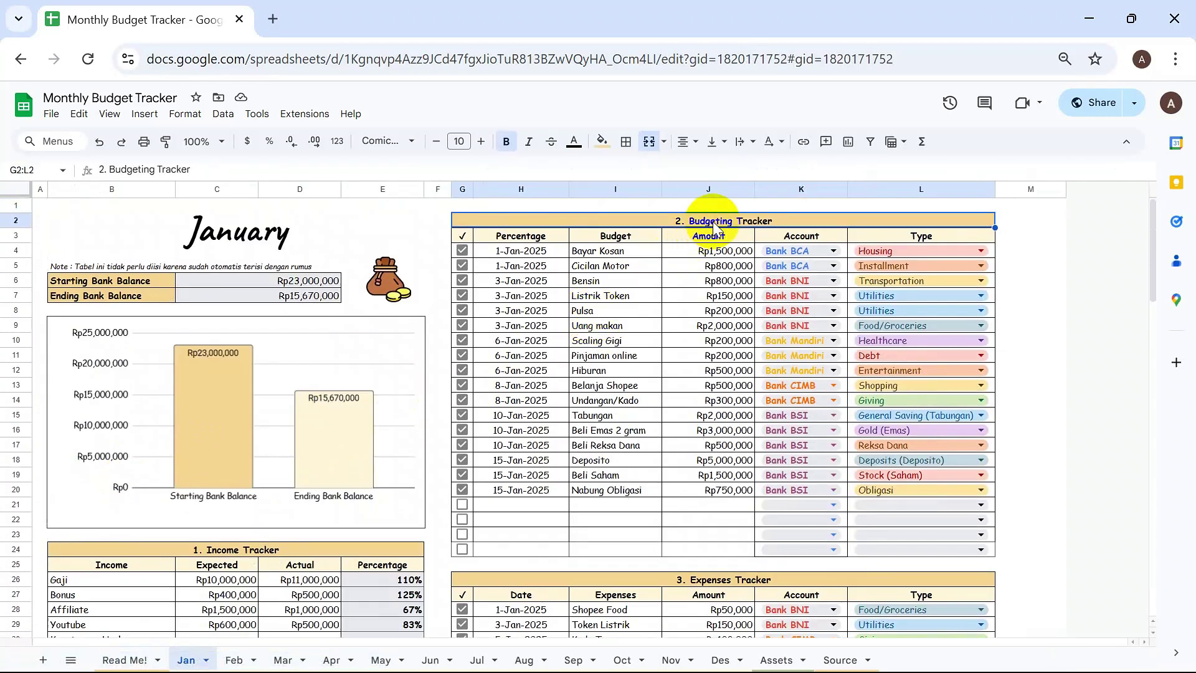
Trace January's Starting Bank Balance formula to the Starting Balance on the Read Me! sheet and the actual income total in the Income Tracker.
left_click(228, 283)
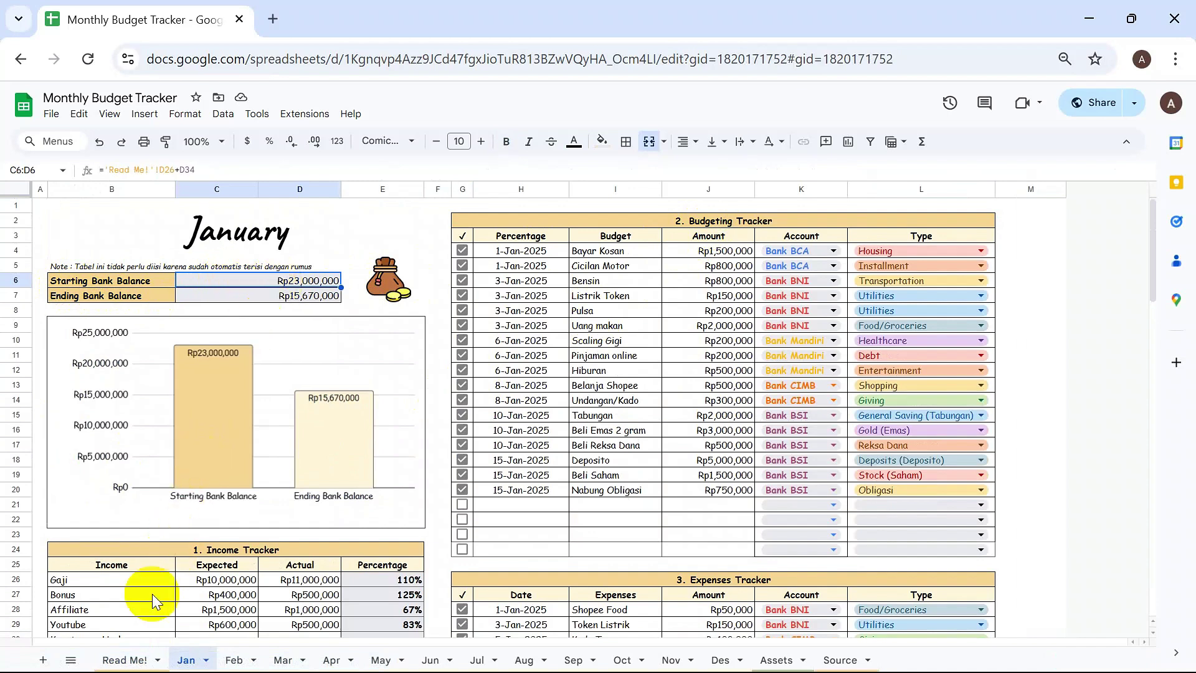
left_click(129, 660)
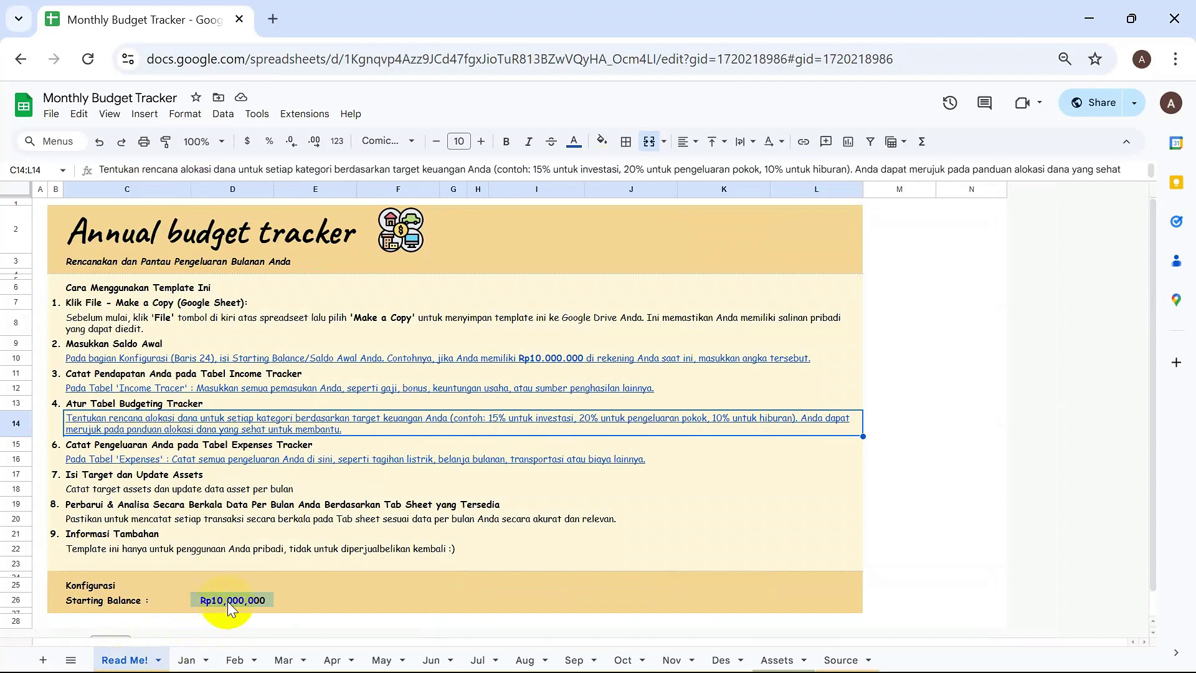
left_click(187, 659)
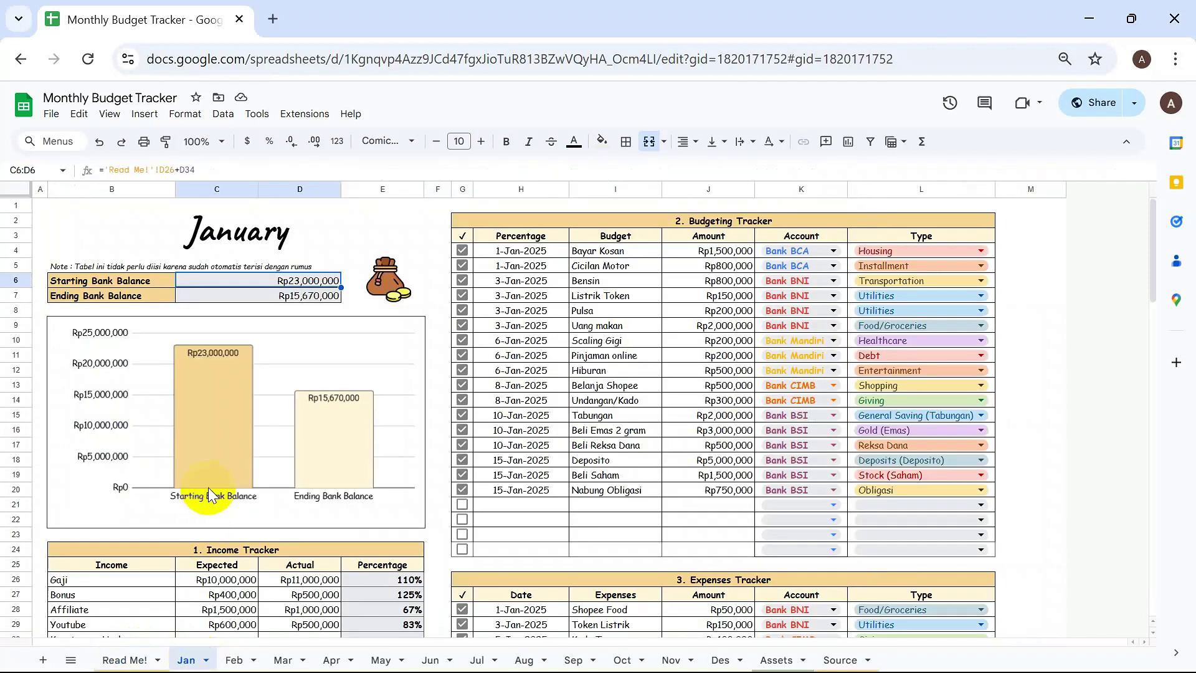
scroll(207, 487, "down", 3)
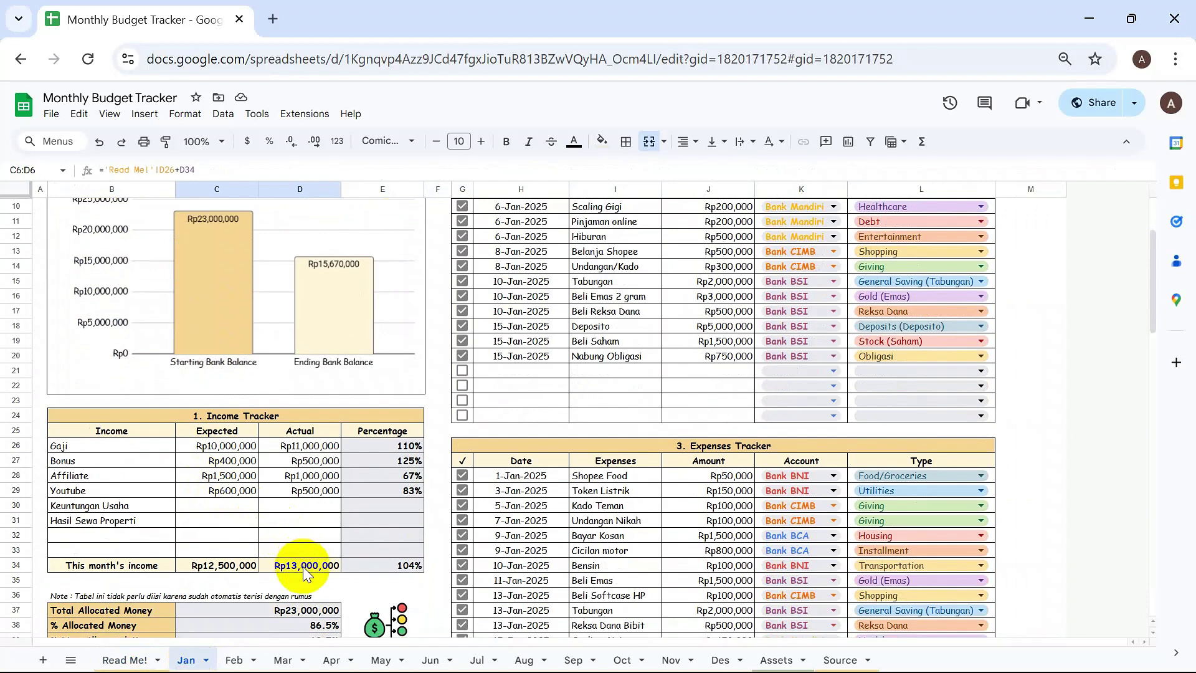
left_click(302, 566)
scroll(305, 548, "up", 3)
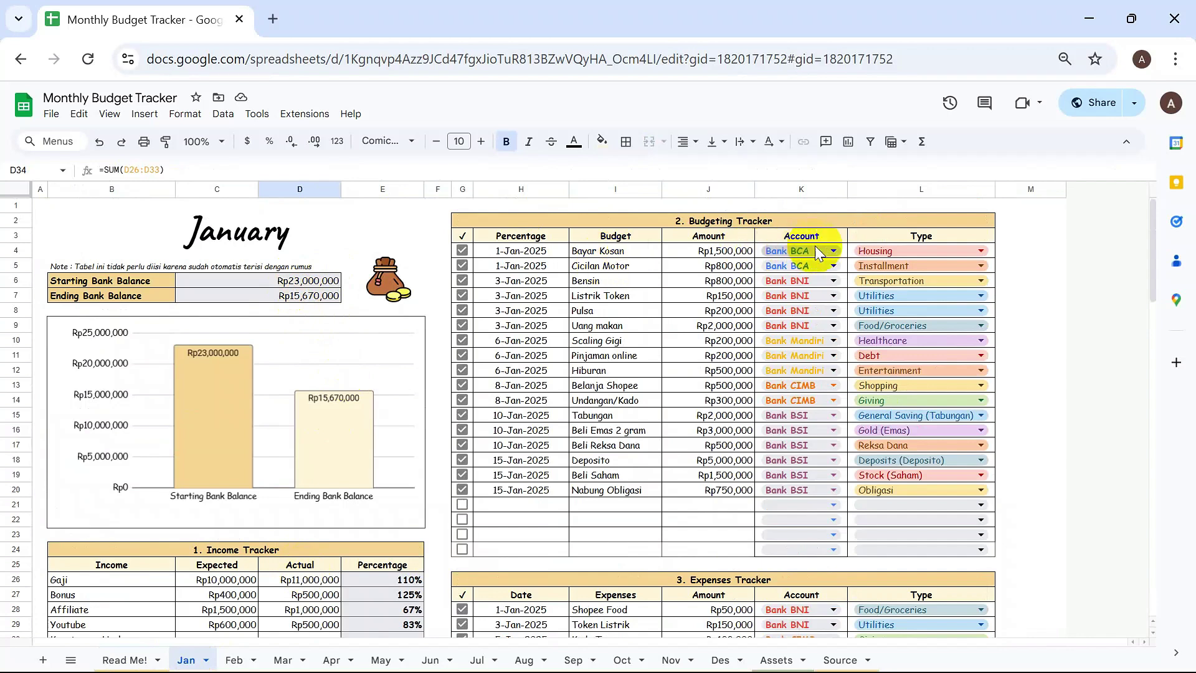
Examine the Budgeting Tracker's entry area, inspecting the date, budget name and amount cells of the Bayar Kosan and Cicilan Motor rows.
left_click_drag(521, 251, 899, 547)
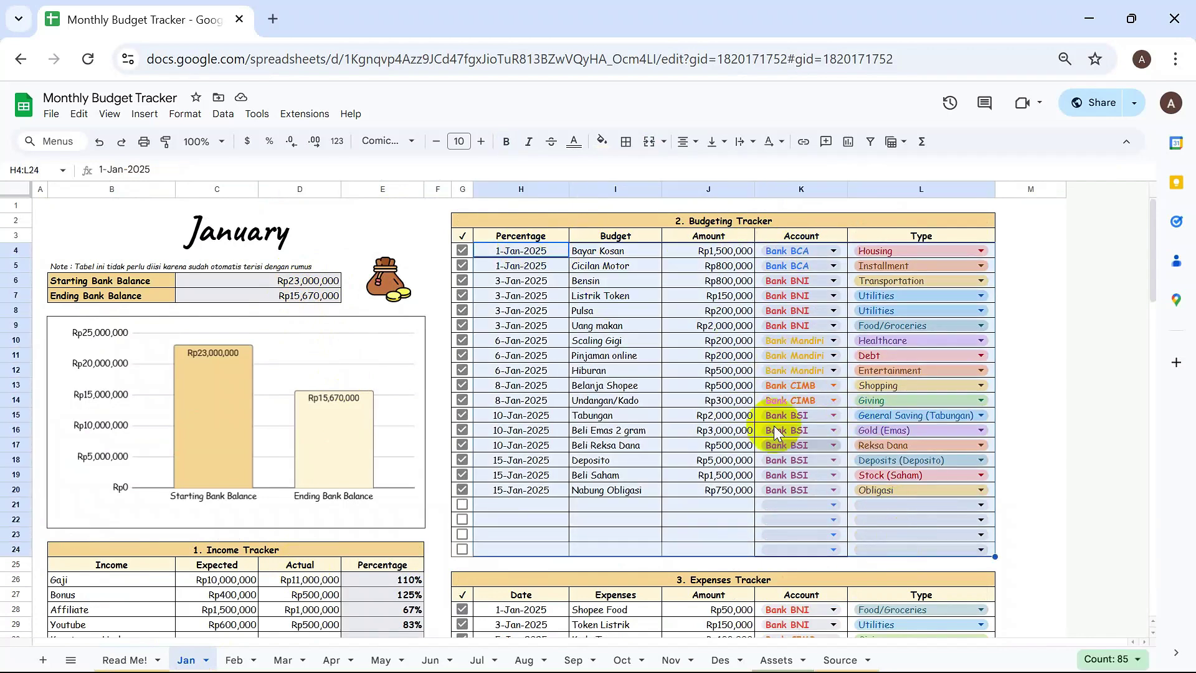
left_click(565, 265)
left_click(638, 254)
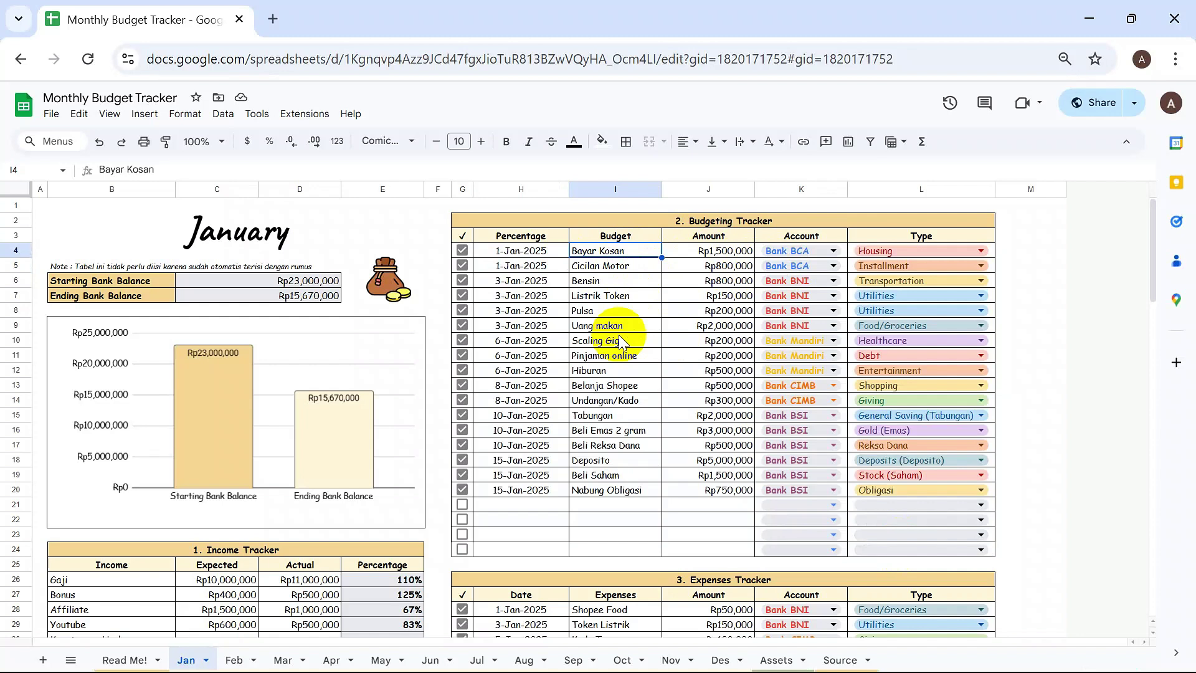
left_click(530, 254)
left_click(534, 269)
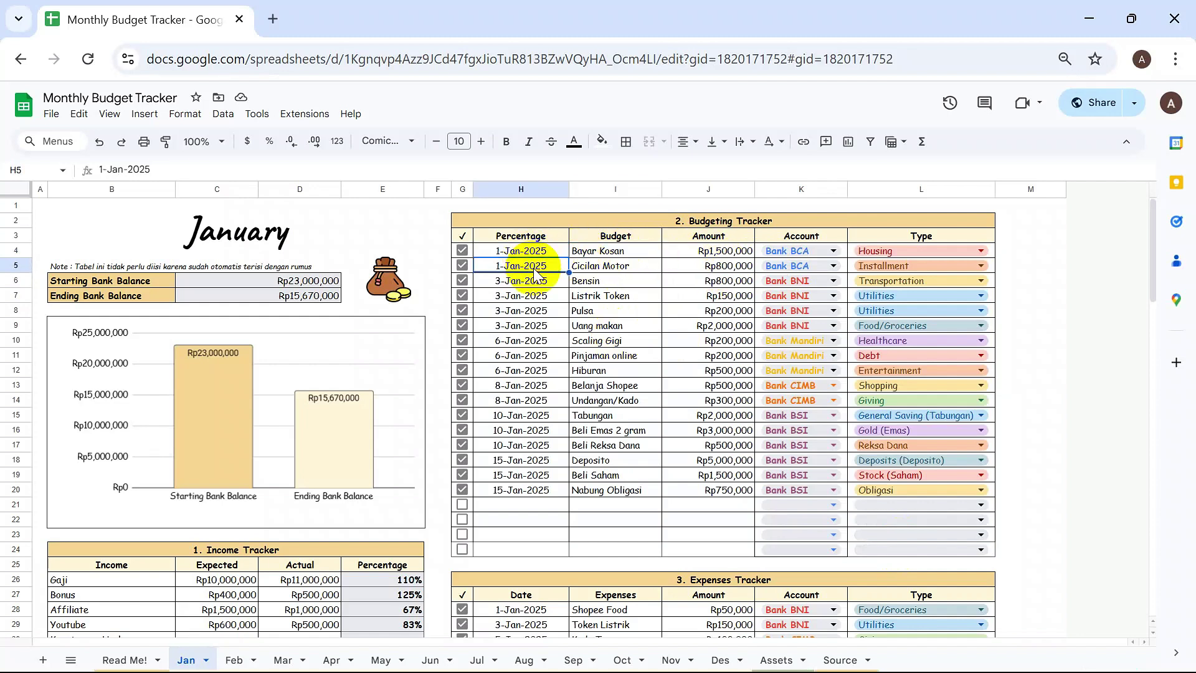
left_click(598, 264)
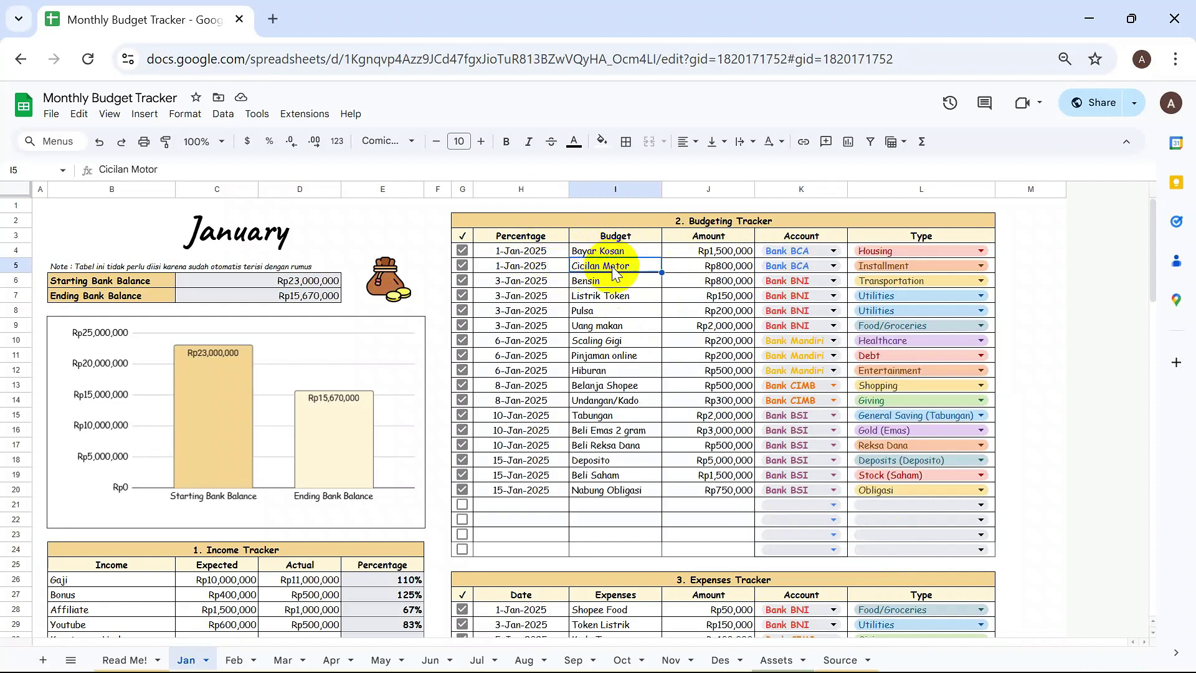
left_click(718, 266)
double_click(718, 257)
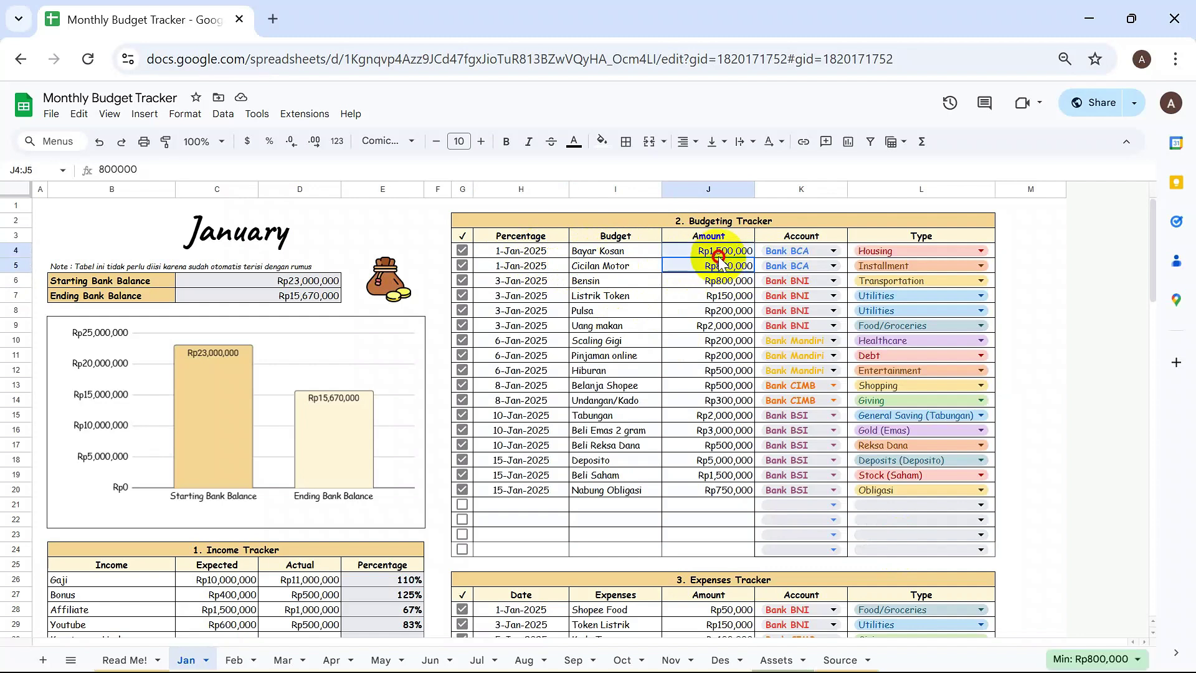
left_click(724, 266)
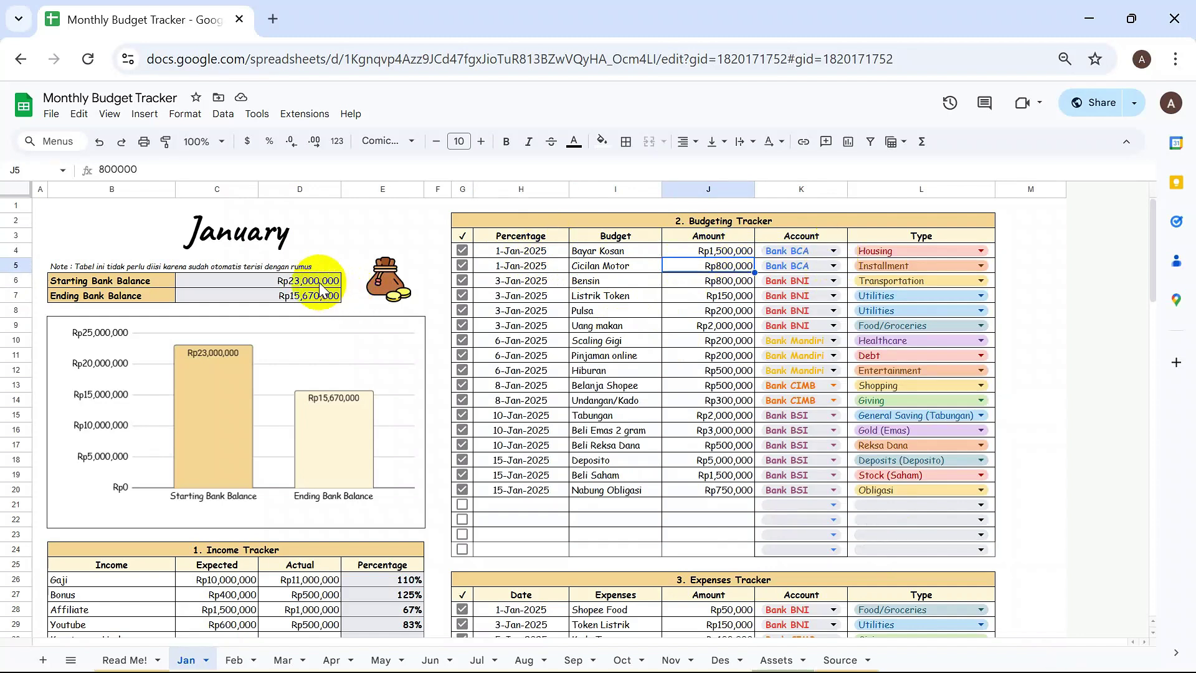
Review the available Account and Type options for the Bayar Kosan budget entry without changing either choice.
left_click(834, 255)
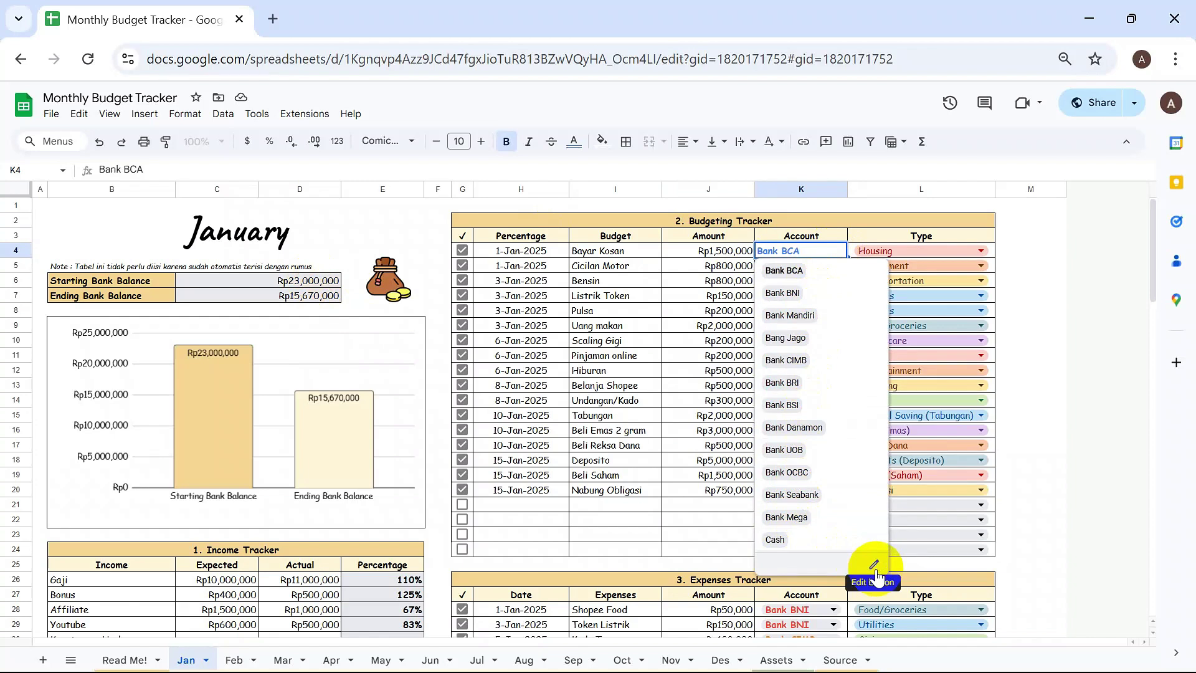
left_click(981, 255)
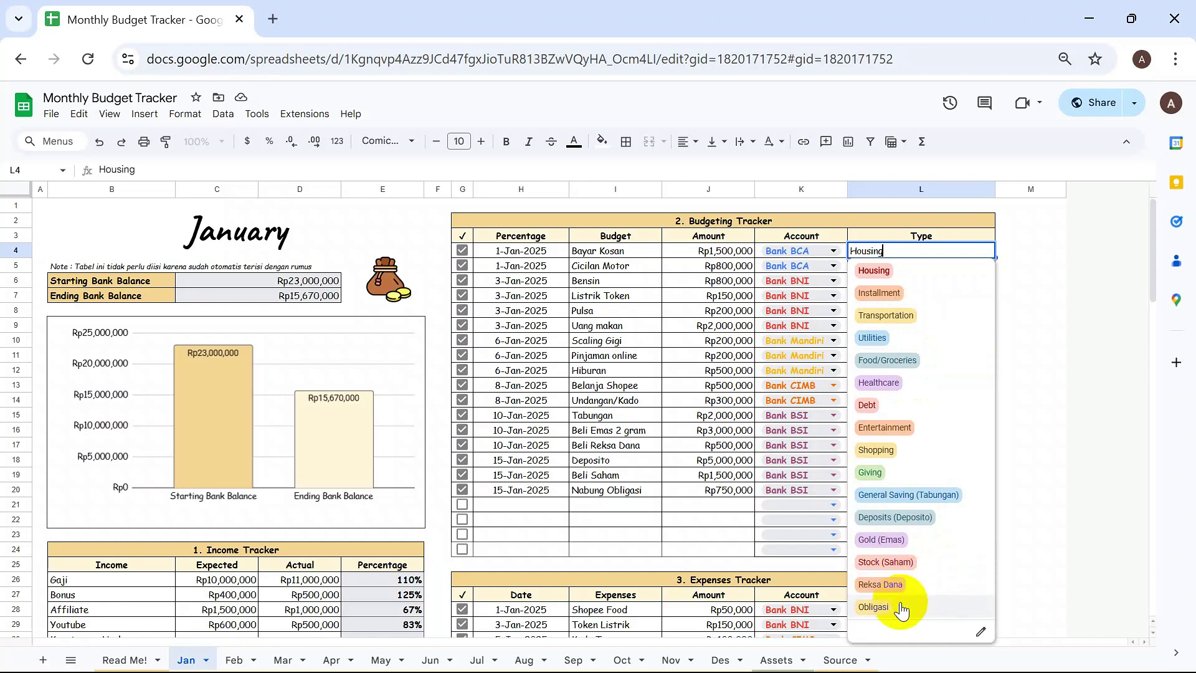
left_click(714, 355)
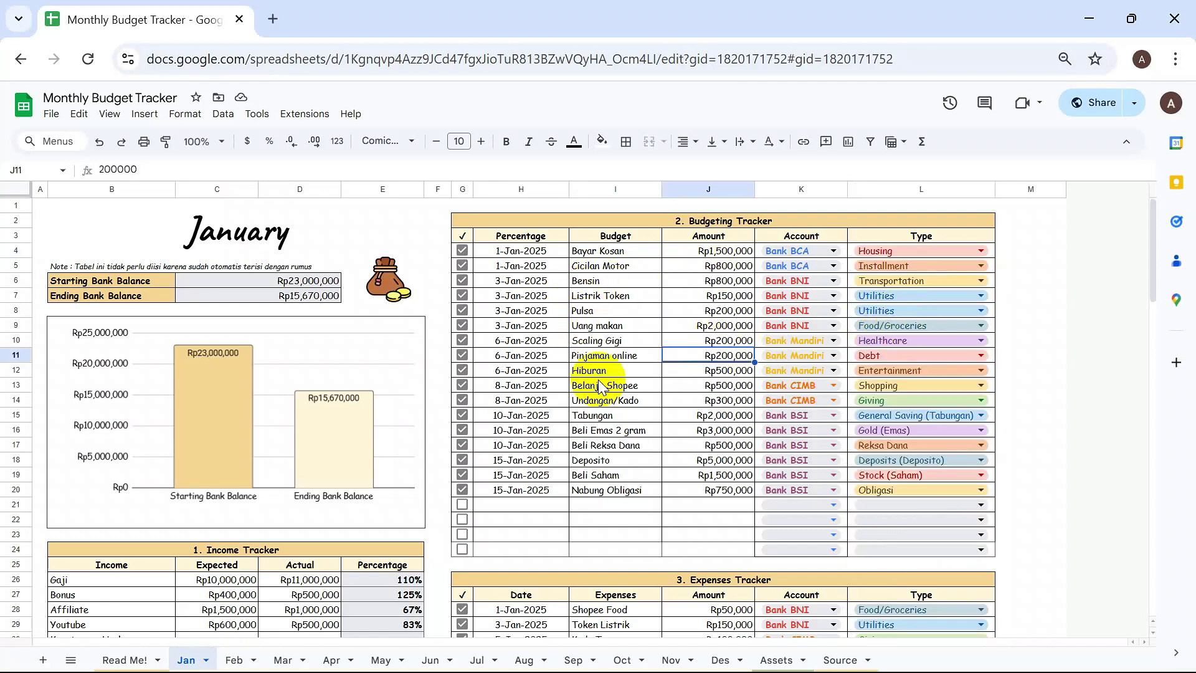
Examine the Total Allocated Money, % Allocated Money and % Non-Allocated Money summary below the Income Tracker, including its formula cells.
scroll(600, 386, "down", 5)
scroll(623, 373, "up", 5)
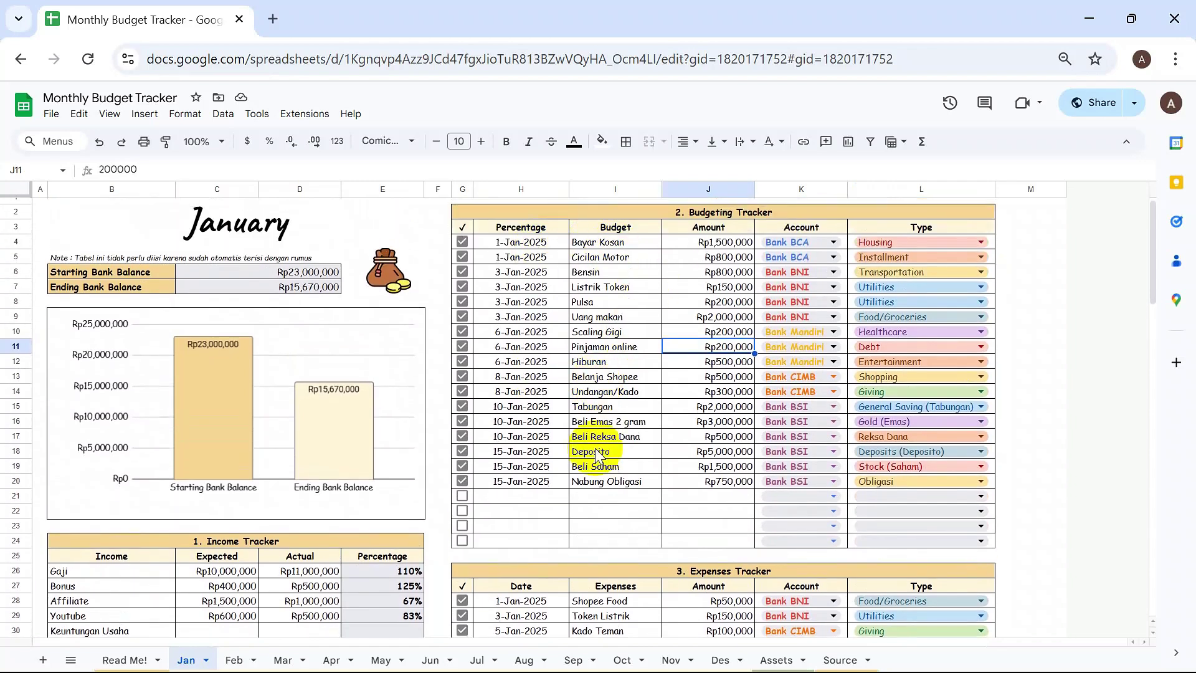
scroll(507, 442, "down", 5)
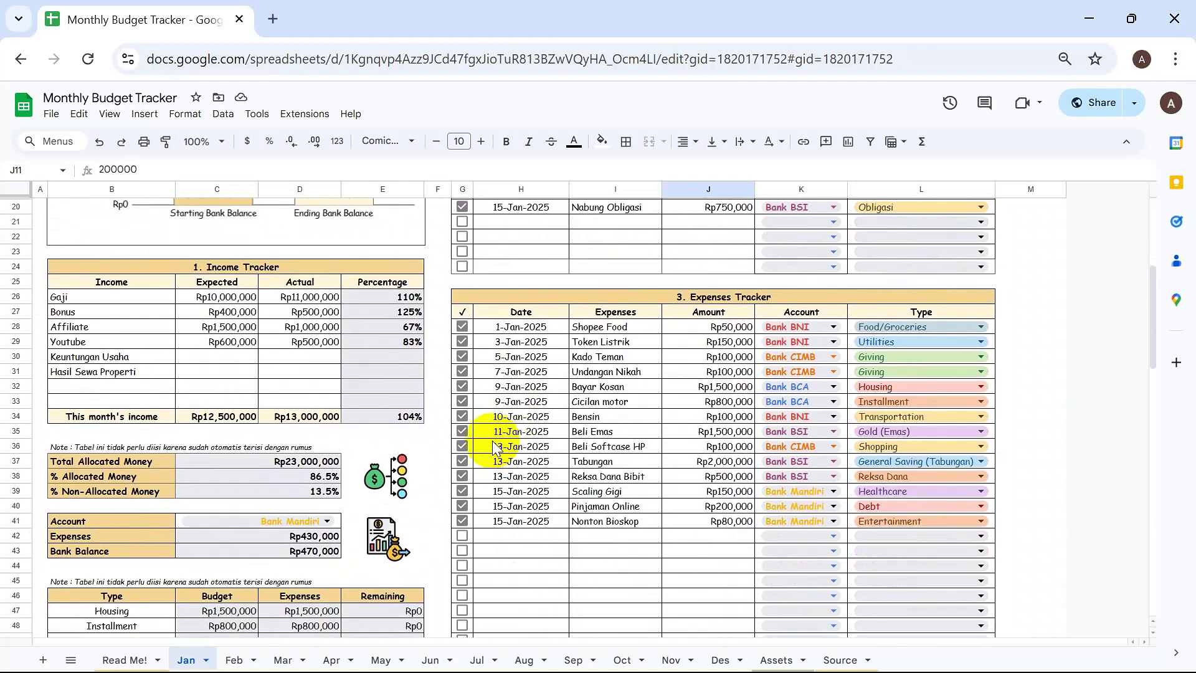
left_click_drag(125, 461, 266, 492)
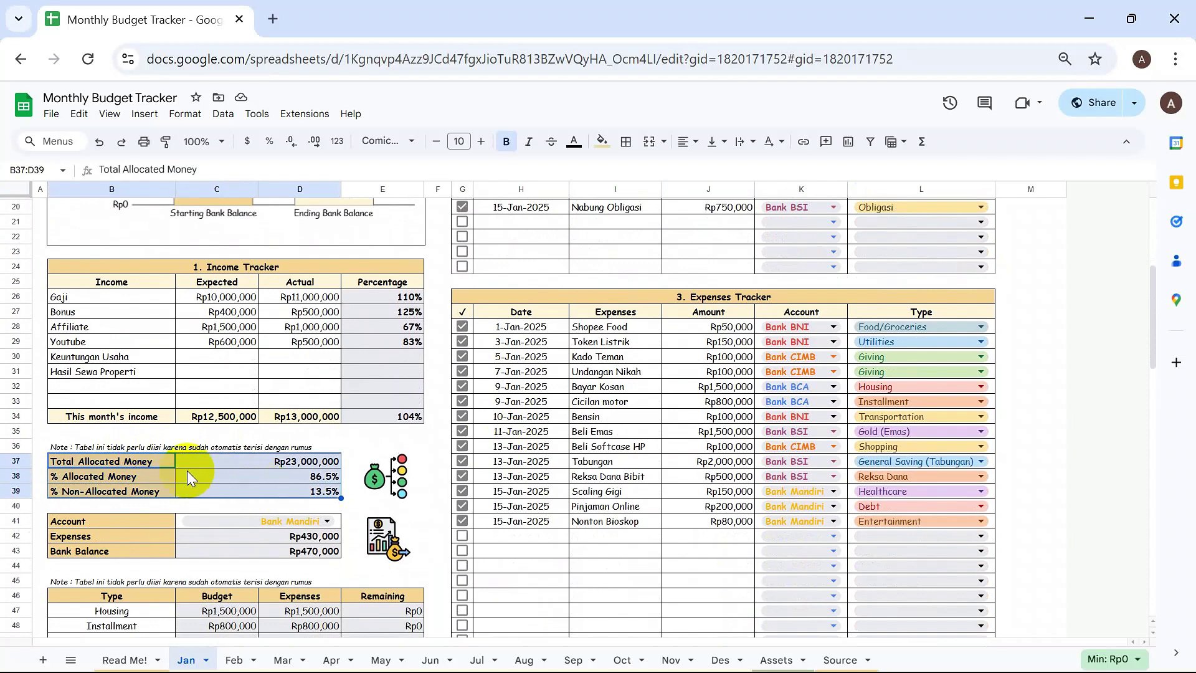
left_click(267, 466)
left_click(281, 474)
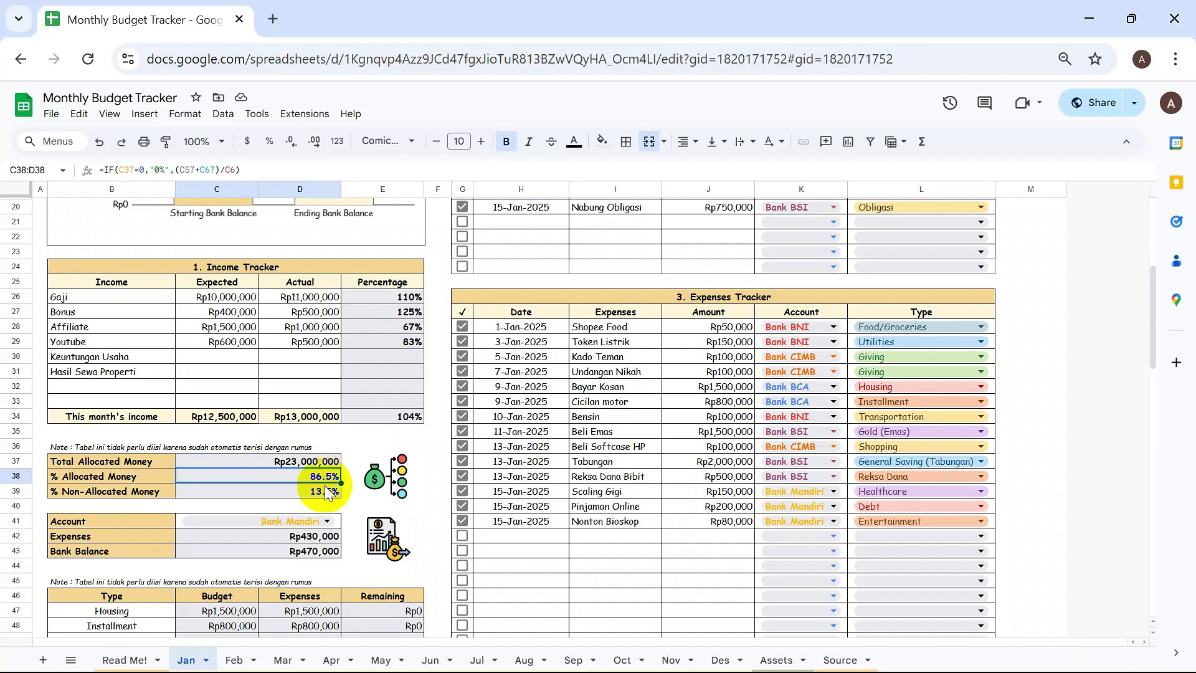
Select all filled budget entries in the Budgeting Tracker, from Bayar Kosan through Nabung Obligasi, to review what has been allocated.
scroll(598, 382, "up", 5)
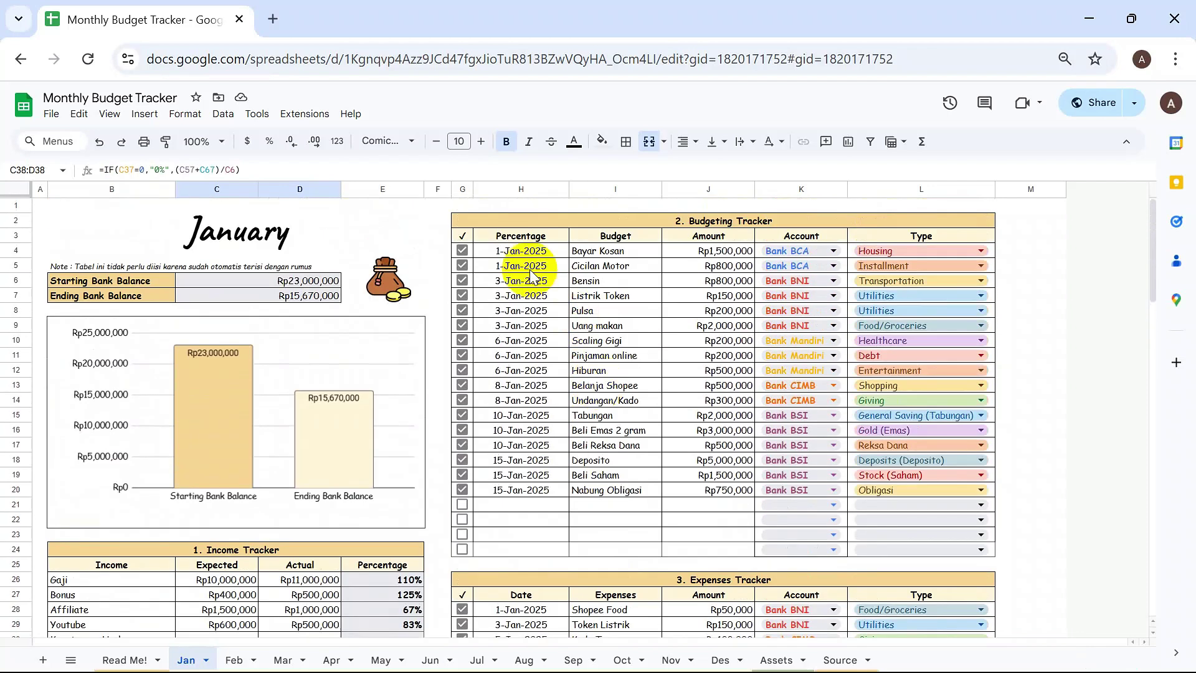
left_click_drag(505, 249, 892, 497)
scroll(651, 461, "down", 3)
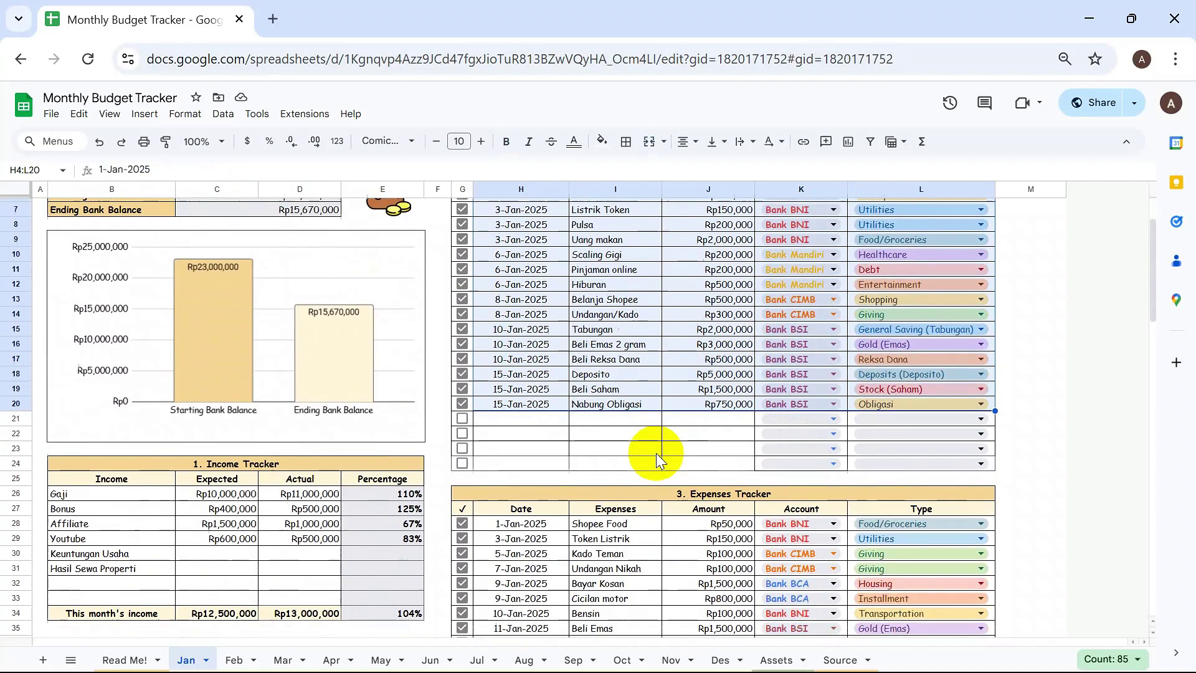
On the Read Me! sheet, read instruction 6 on recording spending and follow its link to the Expenses Tracker table.
left_click(123, 659)
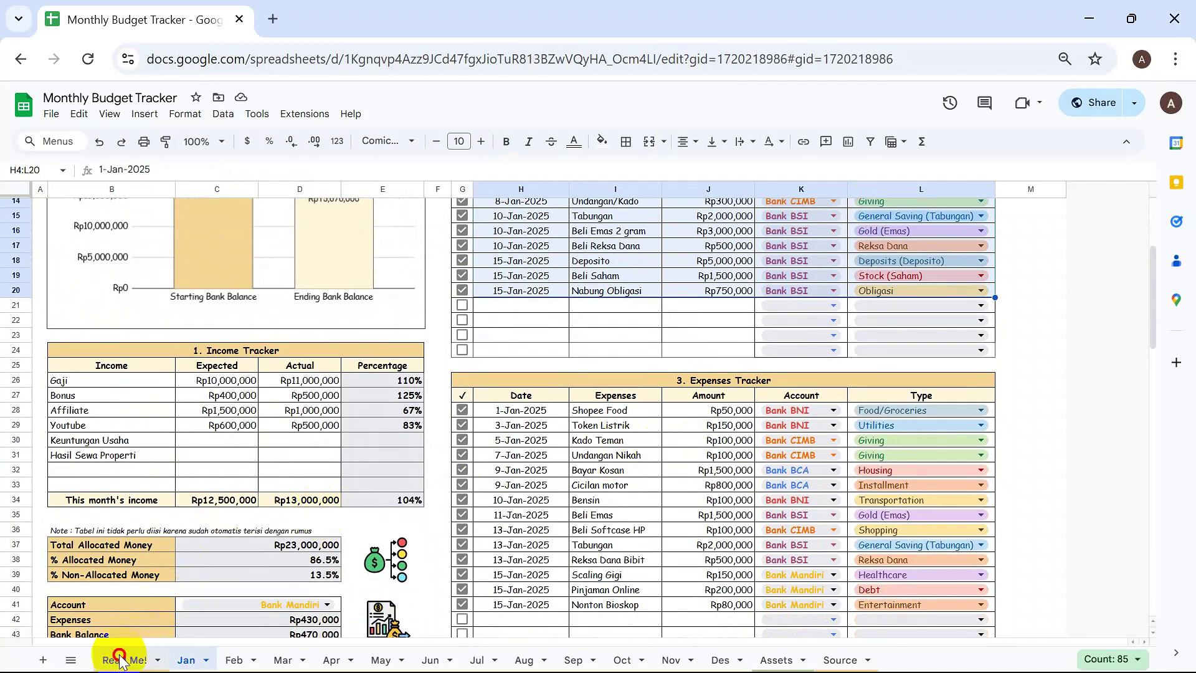
left_click(115, 446)
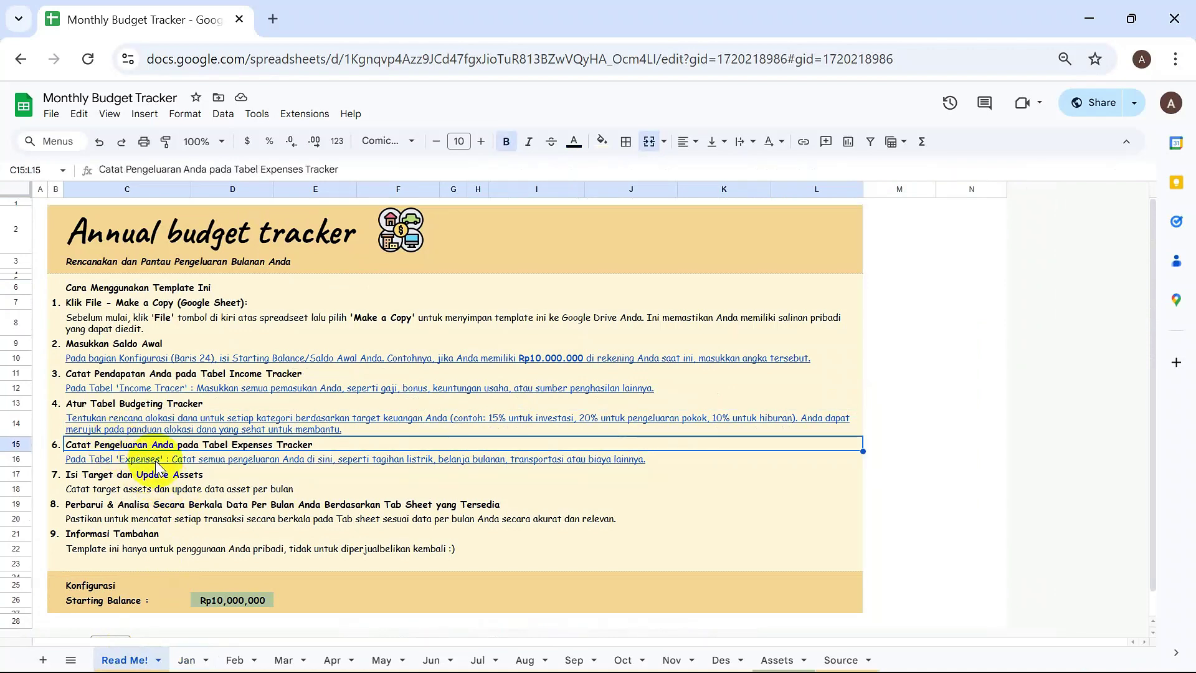
mouse_move(137, 459)
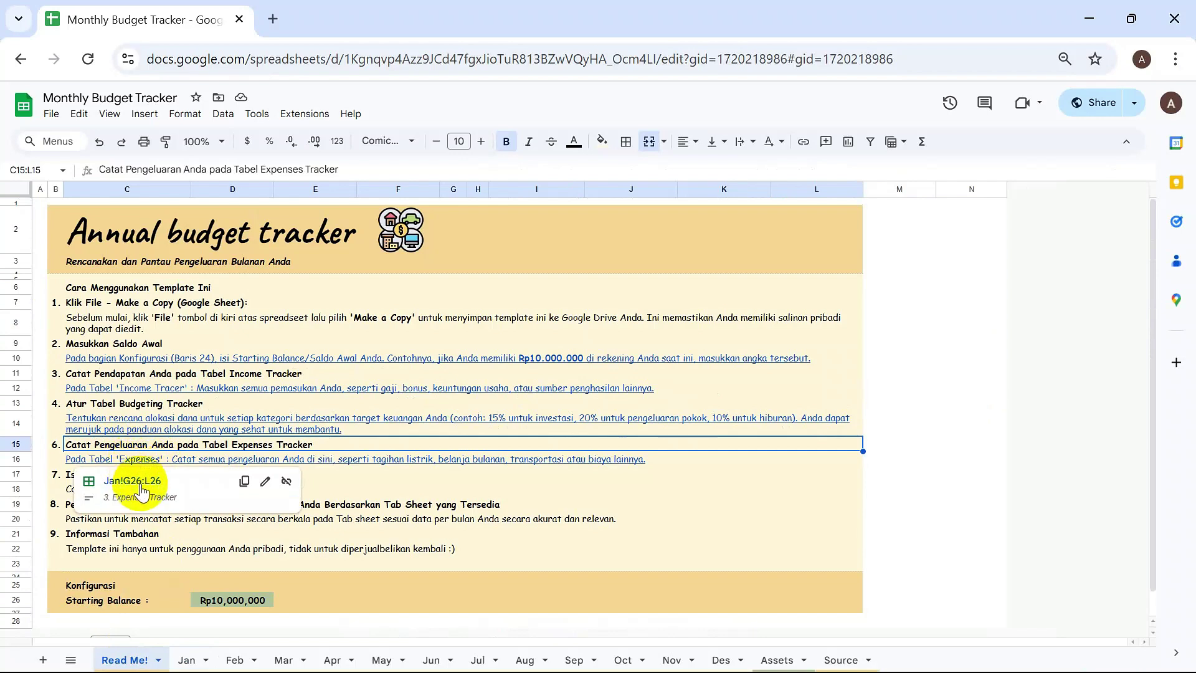
left_click(140, 484)
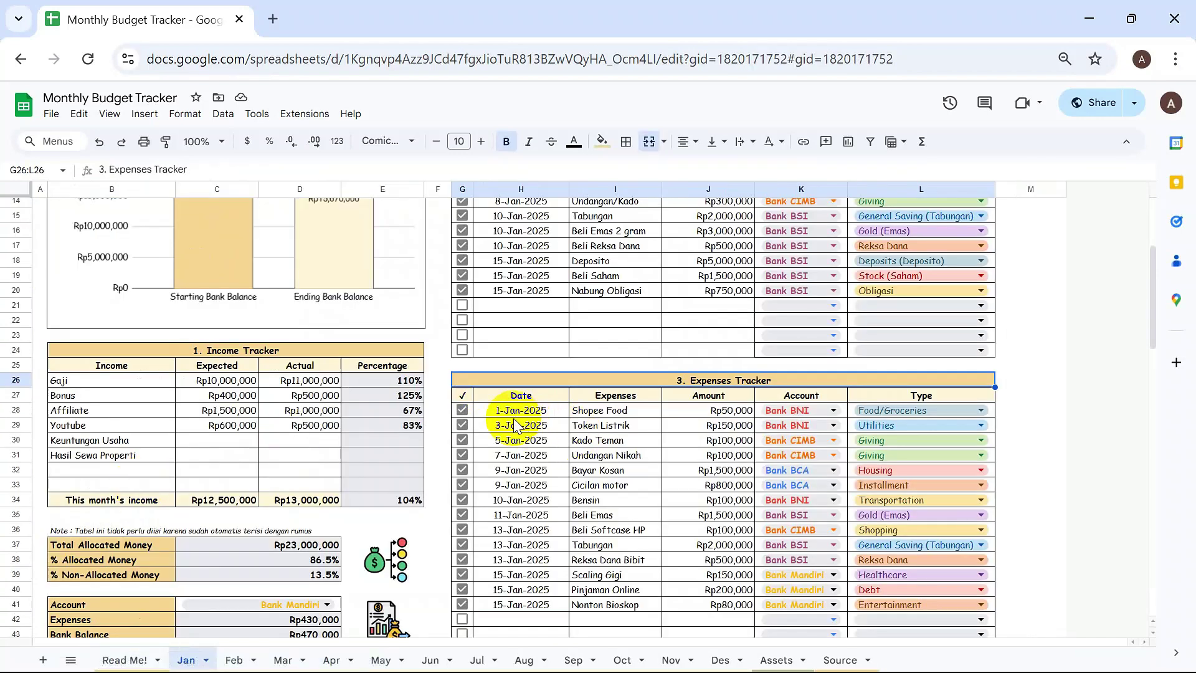
Examine the Shopee Food entry in the Expenses Tracker by selecting its row cells and inspecting its date, expense name and amount.
left_click(514, 425)
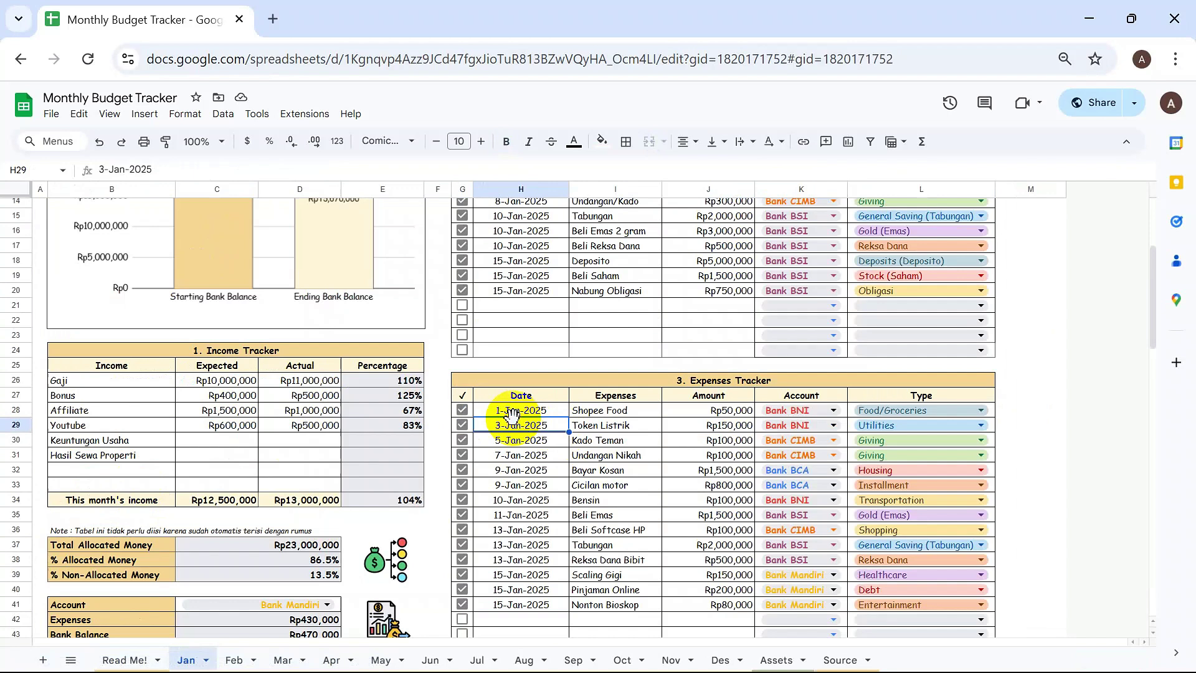
left_click(546, 409)
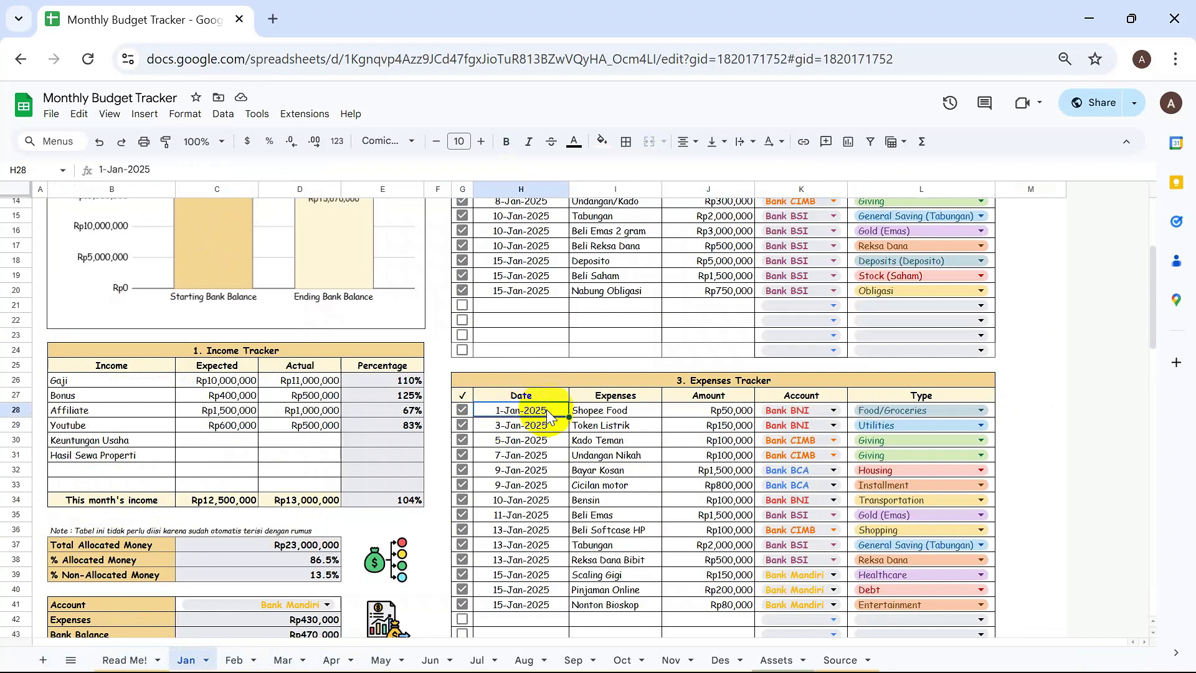
left_click_drag(547, 409, 777, 417)
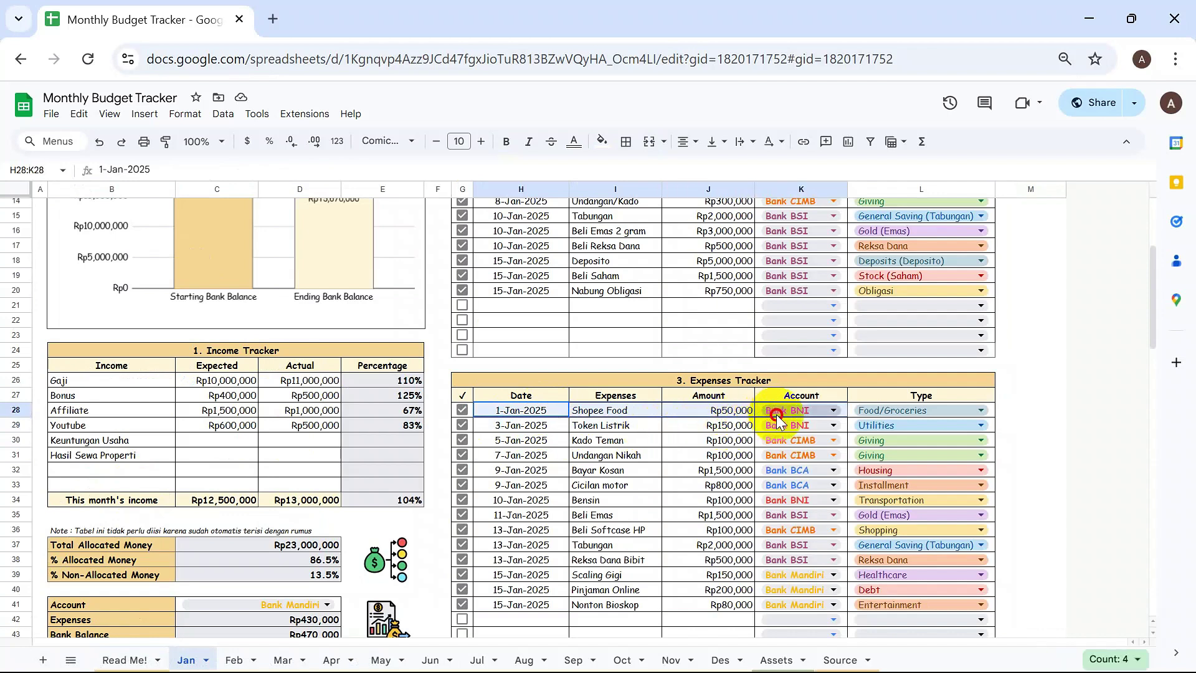
left_click(531, 429)
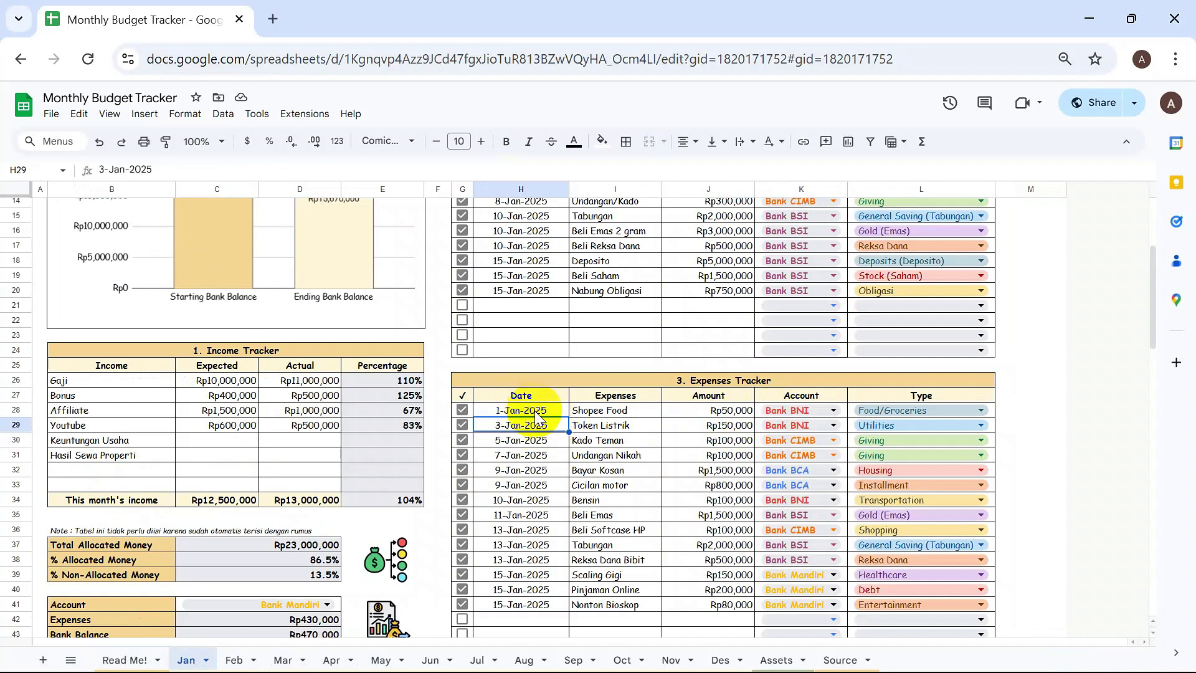
left_click(537, 412)
left_click(586, 413)
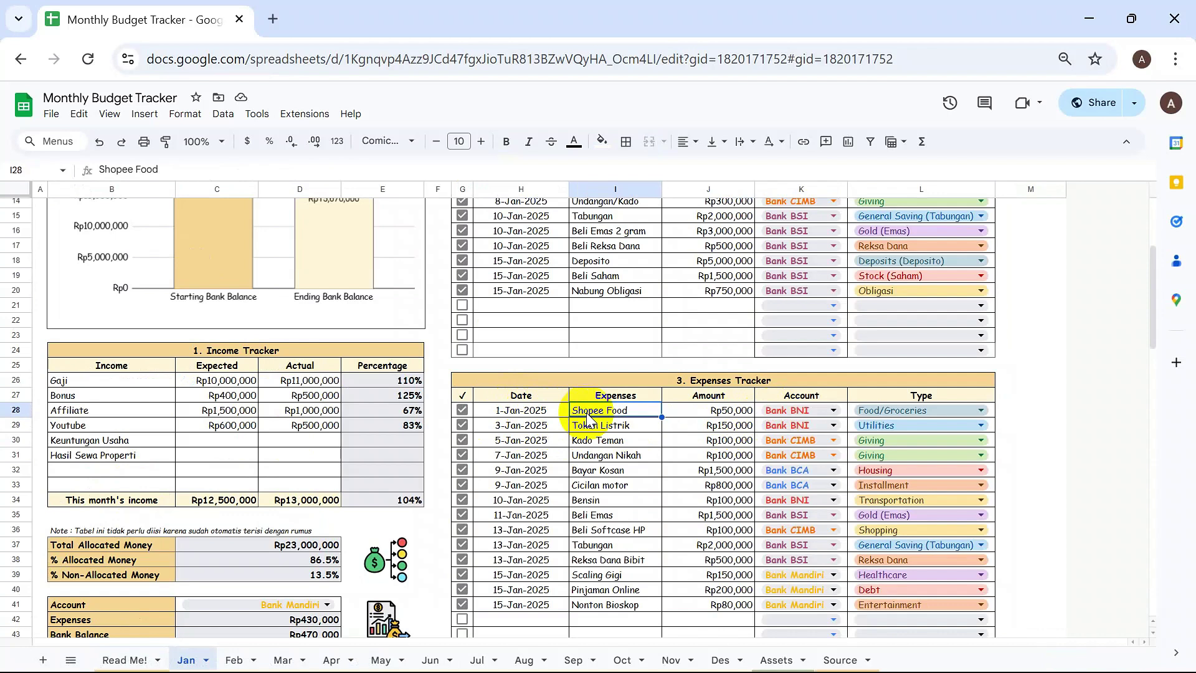
left_click(694, 412)
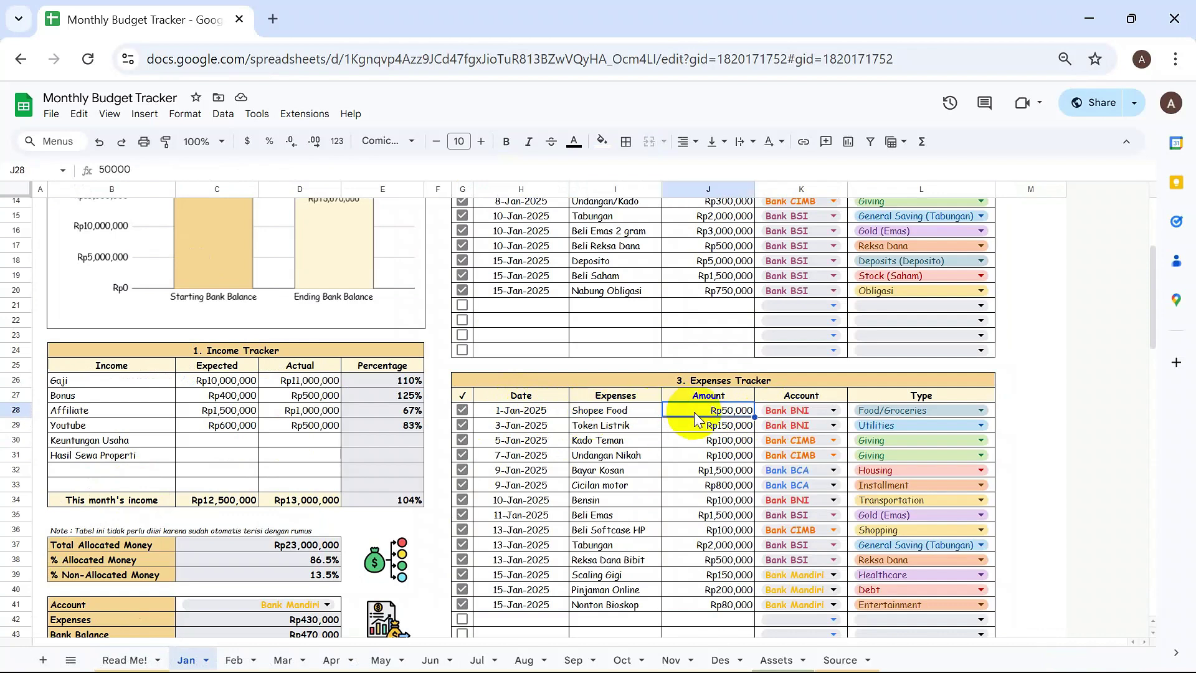
Check the Shopee Food entry's expense name, amount and available account choices in the Expenses Tracker, keeping its account unchanged.
right_click(694, 412)
left_click(635, 409)
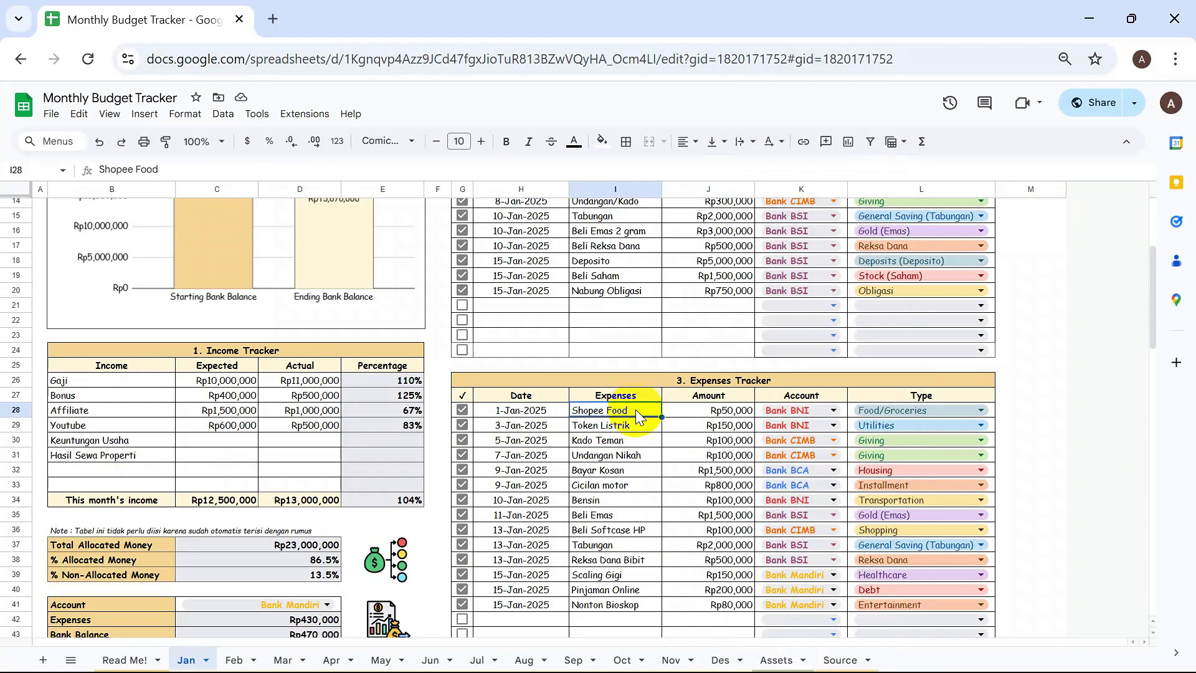
left_click(833, 410)
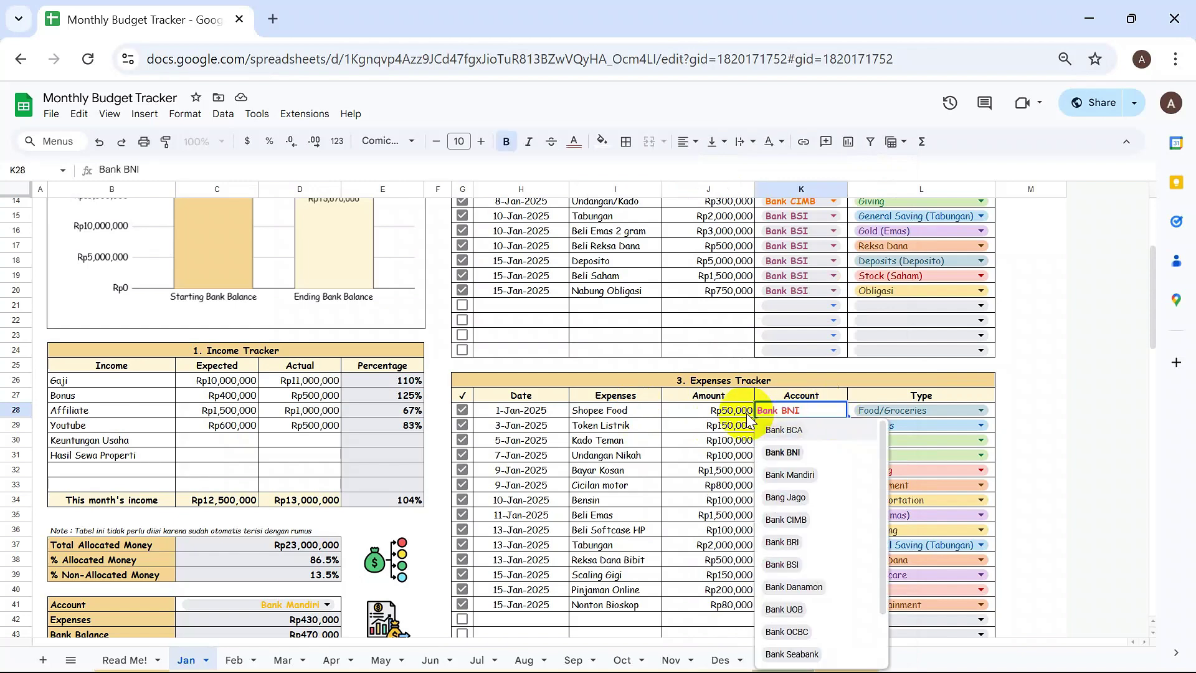
left_click(711, 414)
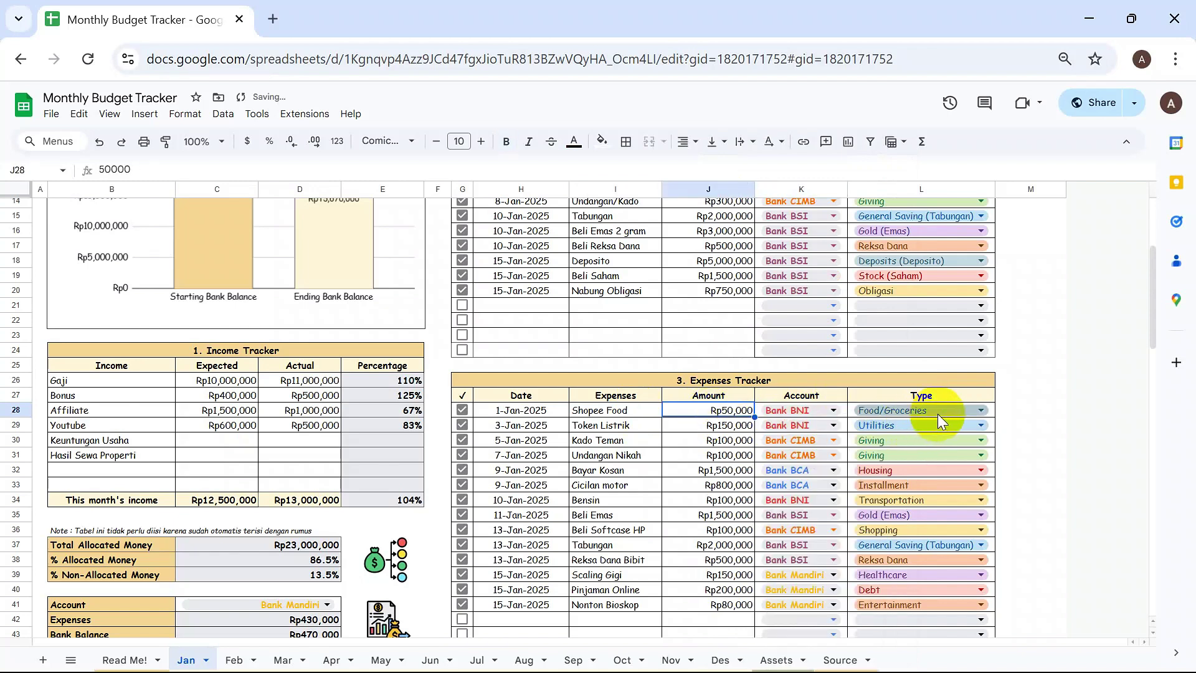
Set the Account in the Expenses and Bank Balance summary to Bank BCA.
scroll(545, 461, "down", 3)
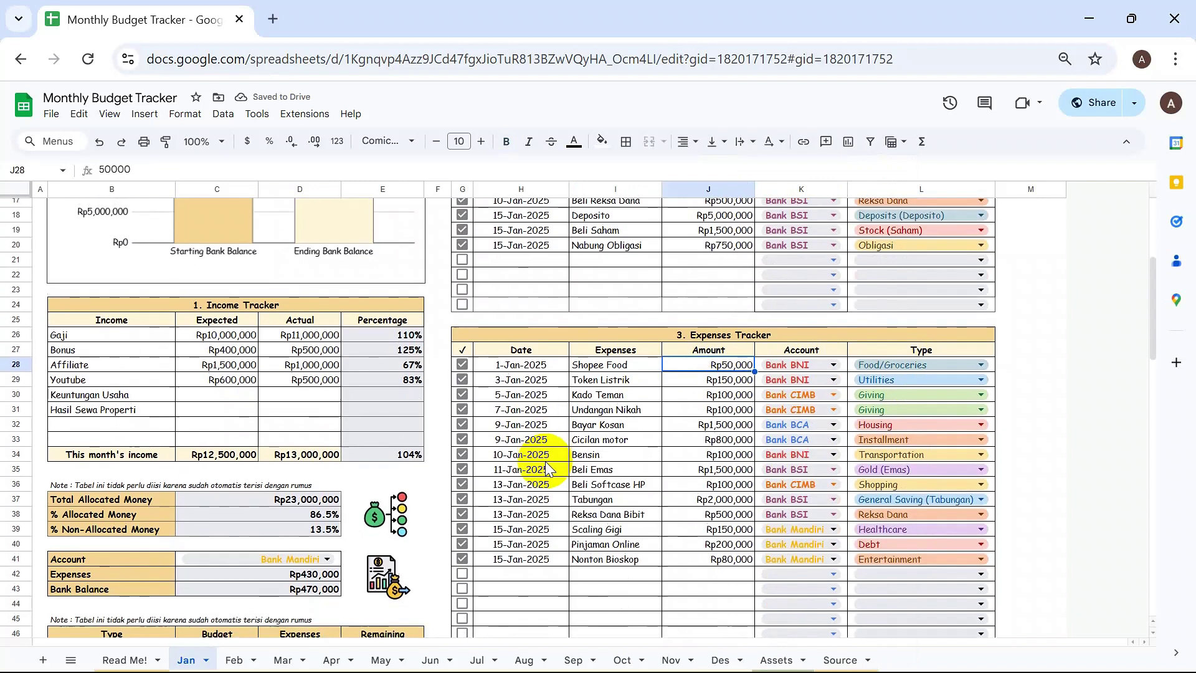
scroll(544, 461, "down", 1)
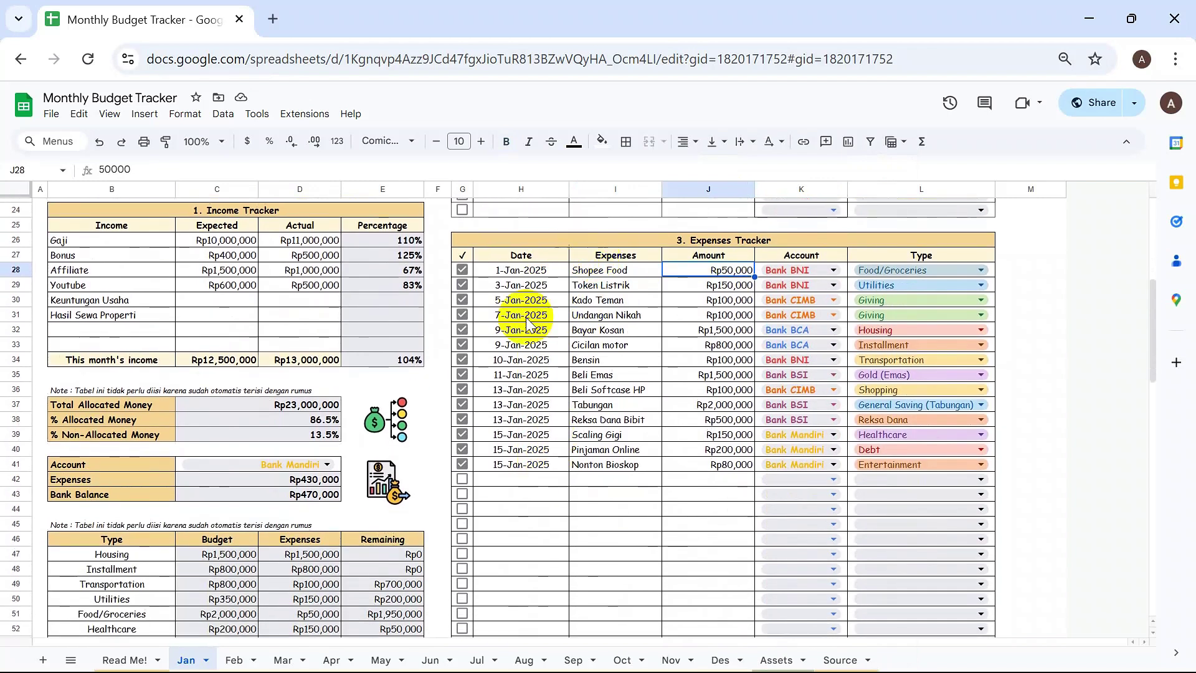
left_click(84, 465)
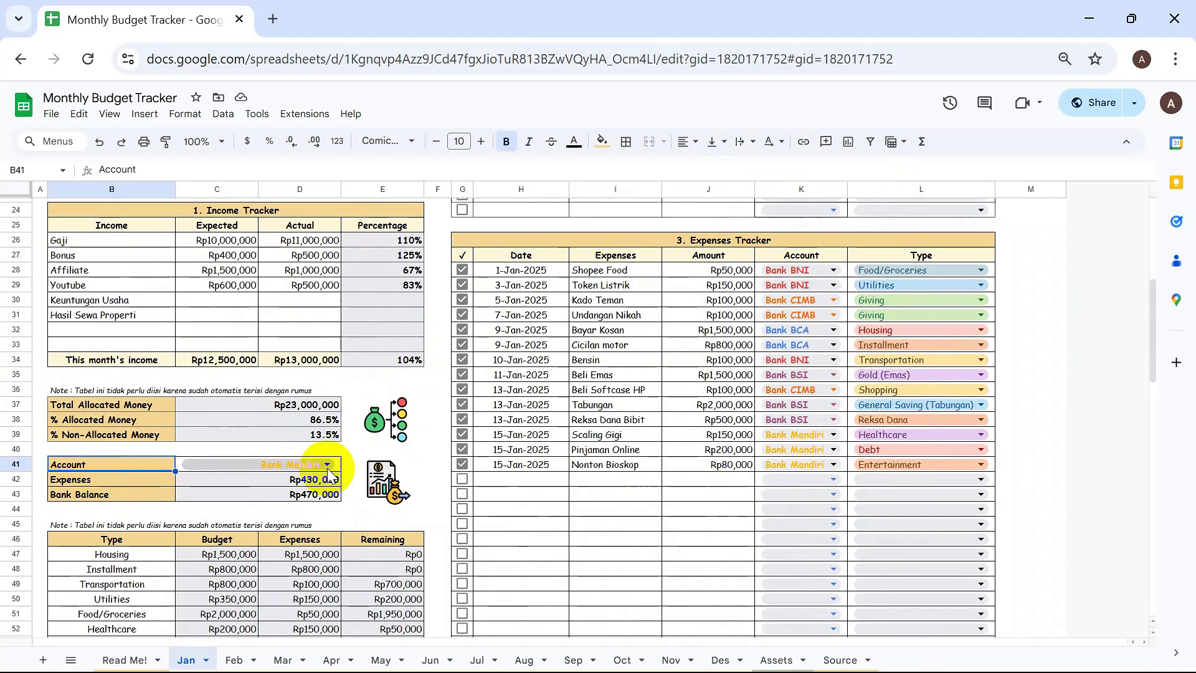
scroll(573, 395, "up", 8)
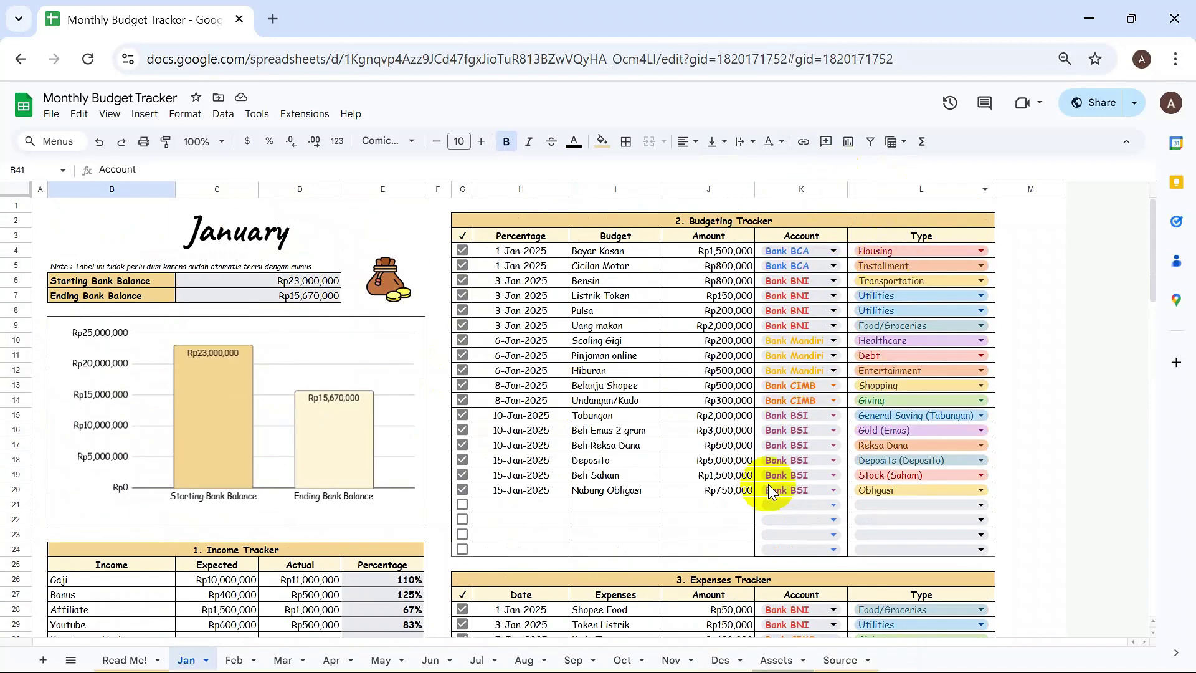
scroll(600, 450, "down", 10)
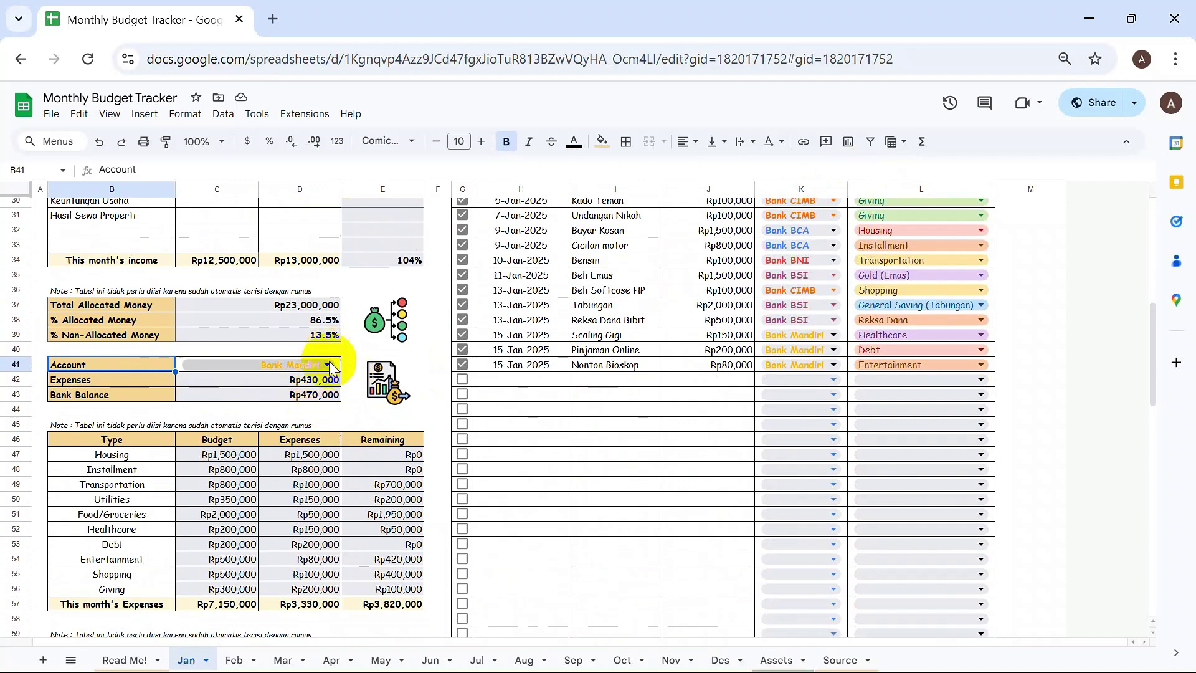
left_click(330, 367)
left_click(273, 388)
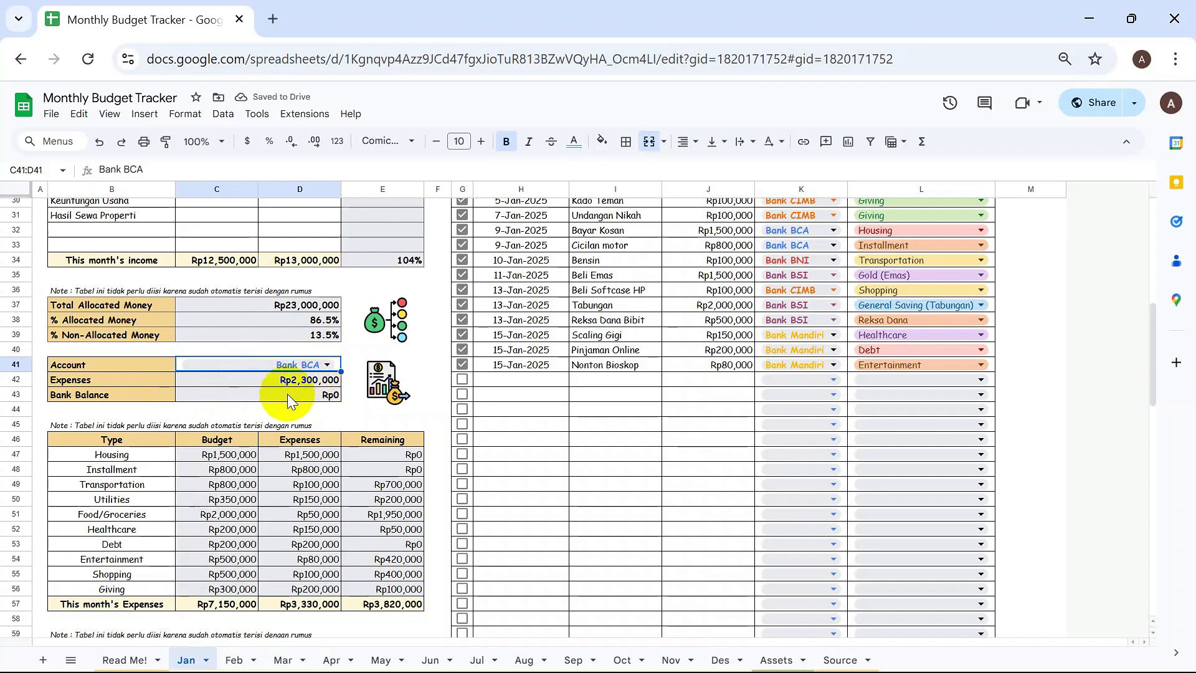
Examine the expense-type summary table, inspecting the Housing row's formulas and comparing its Budget column with the Budgeting Tracker.
scroll(353, 427, "down", 2)
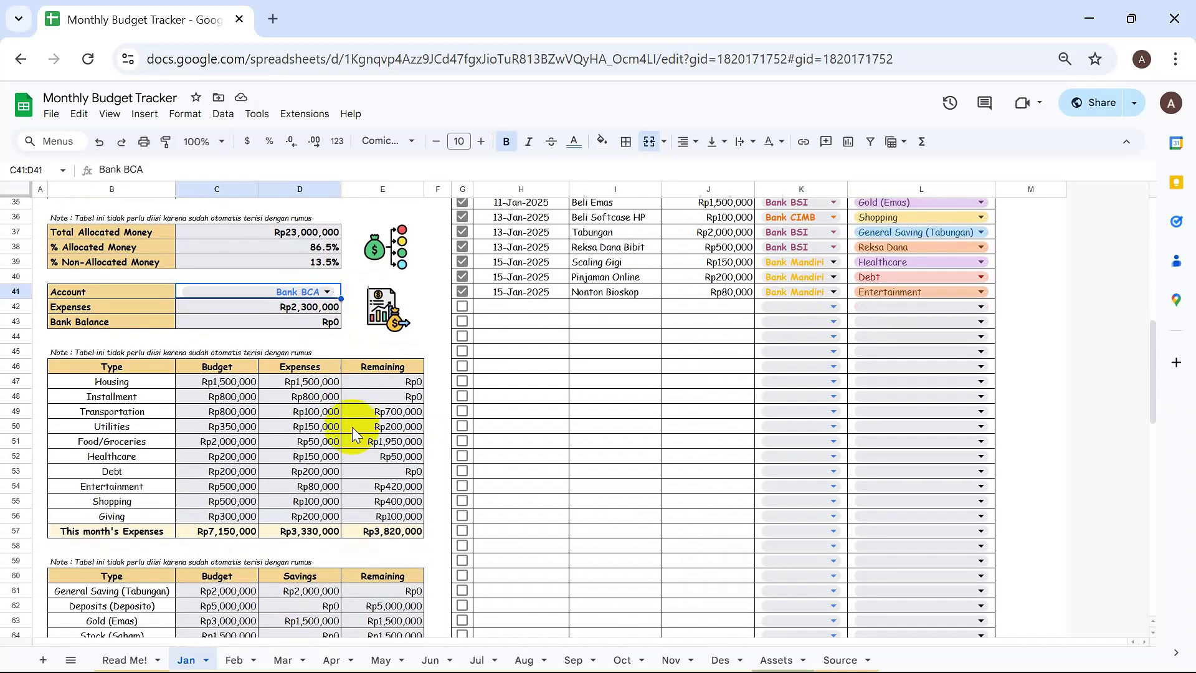
left_click_drag(120, 360, 383, 517)
left_click(214, 357)
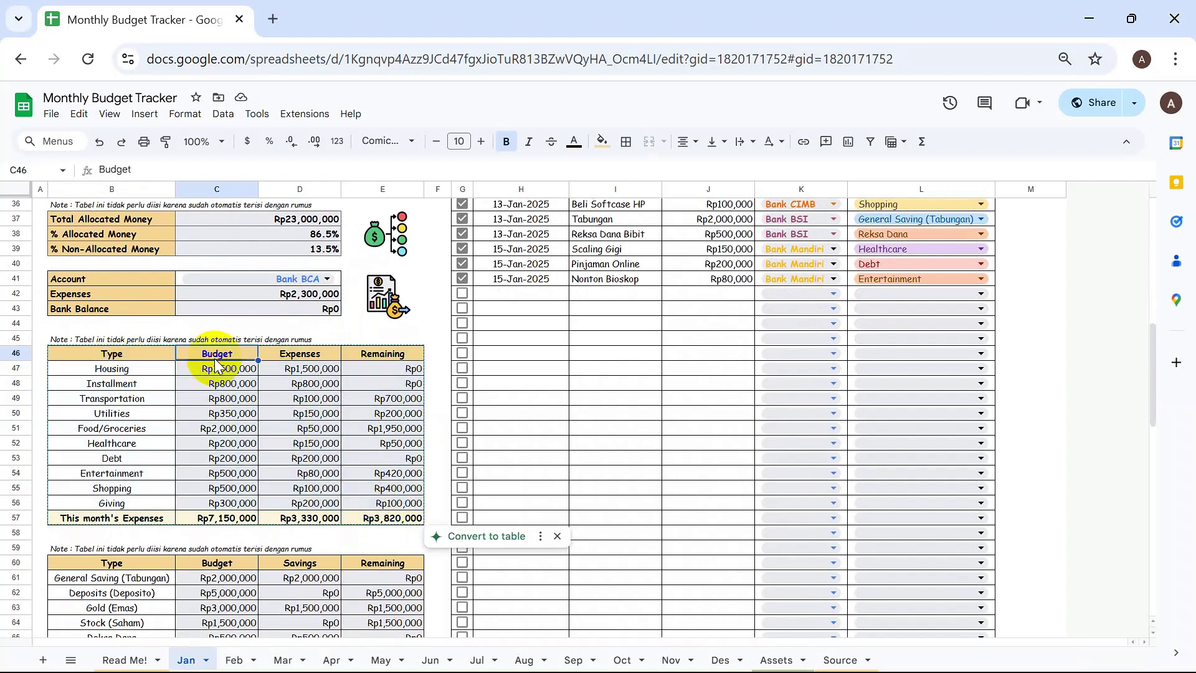
left_click(274, 371)
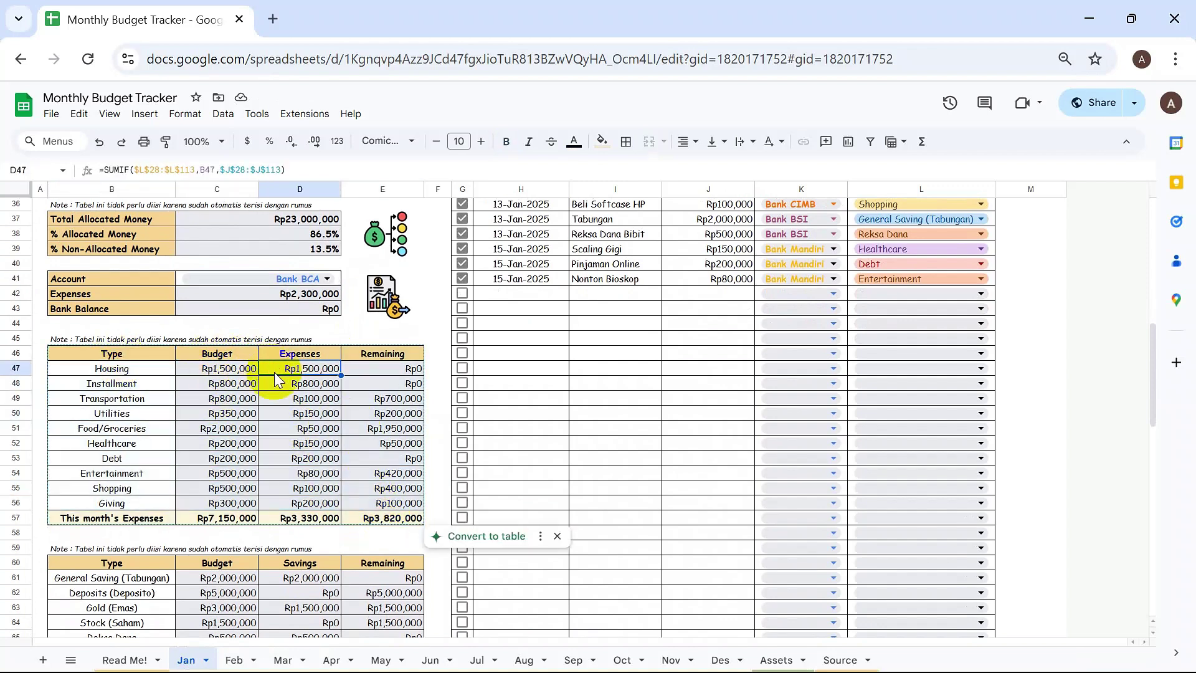
left_click(233, 371)
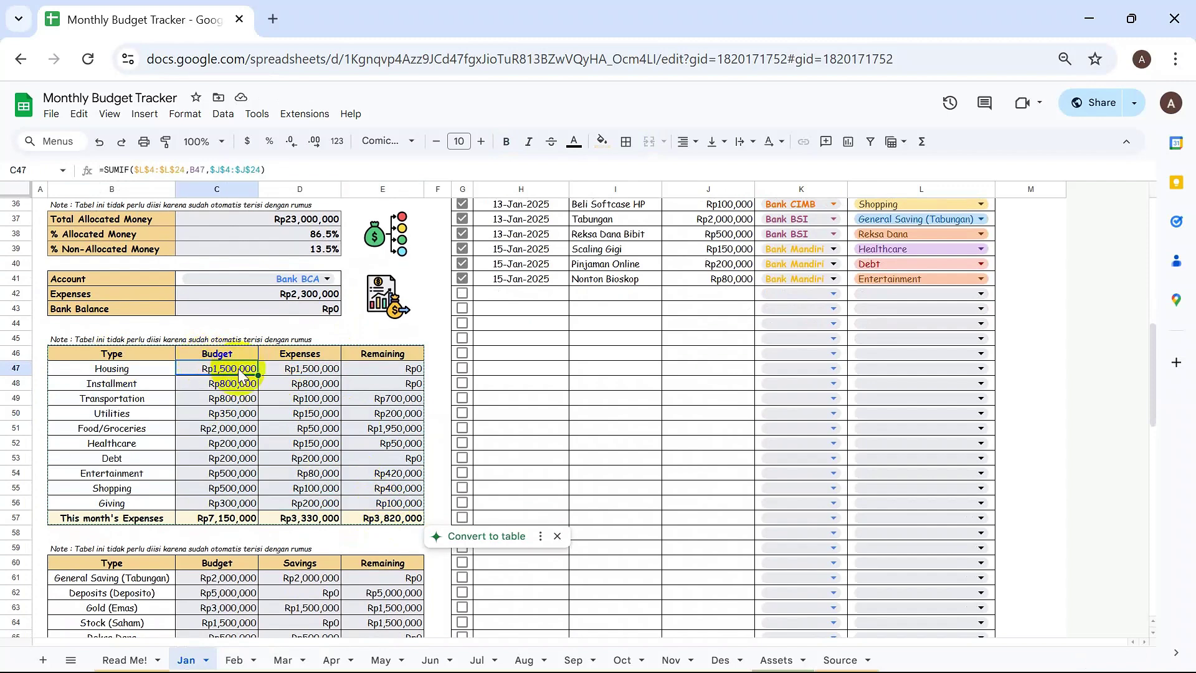
scroll(238, 368, "up", 10)
scroll(595, 457, "down", 7)
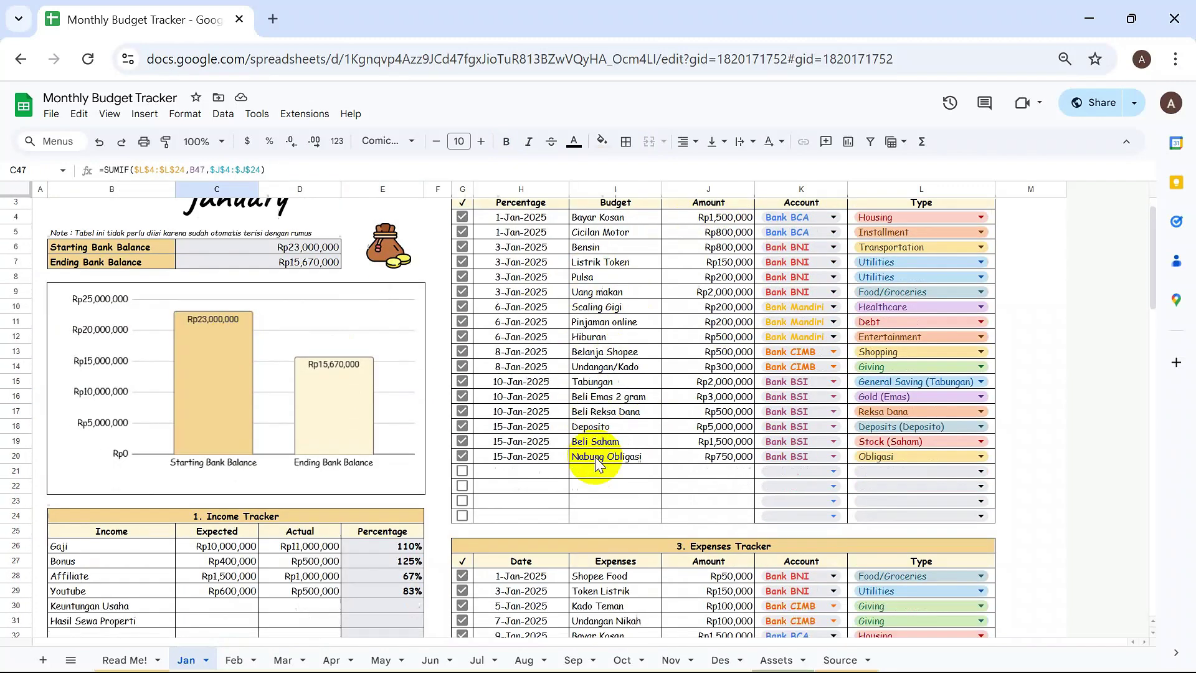
scroll(595, 457, "down", 3)
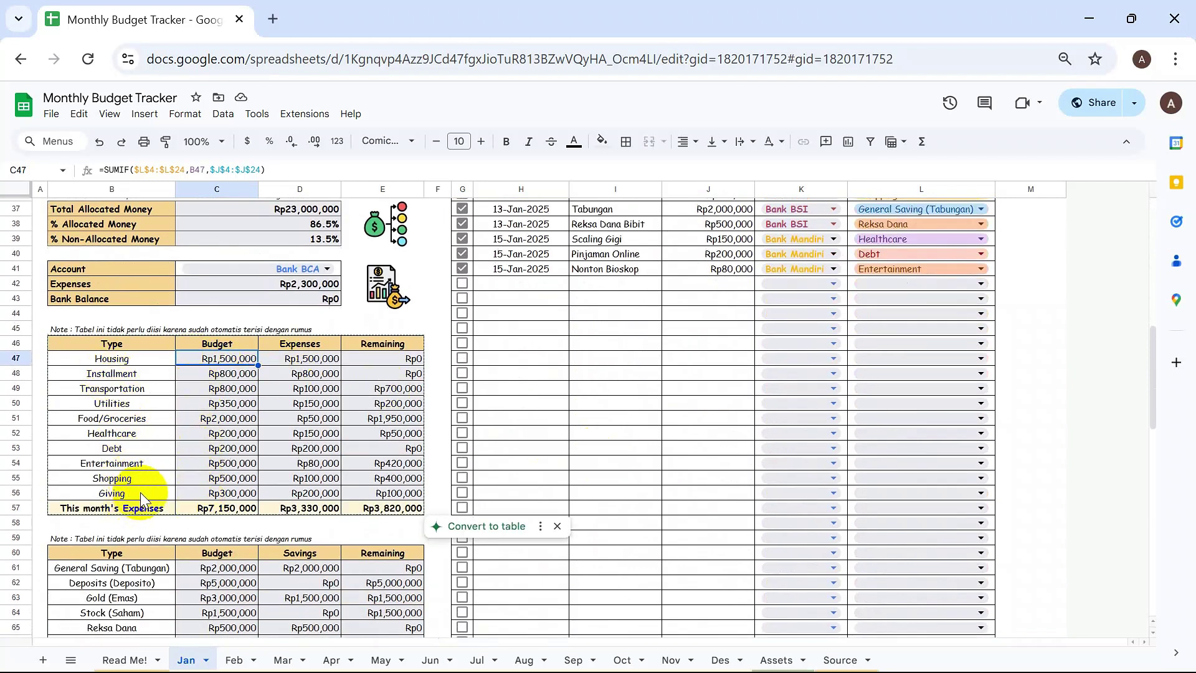
Inspect the Housing row's Expenses formula in the expense-type summary and compare it with the entries in the Expenses Tracker.
left_click(315, 361)
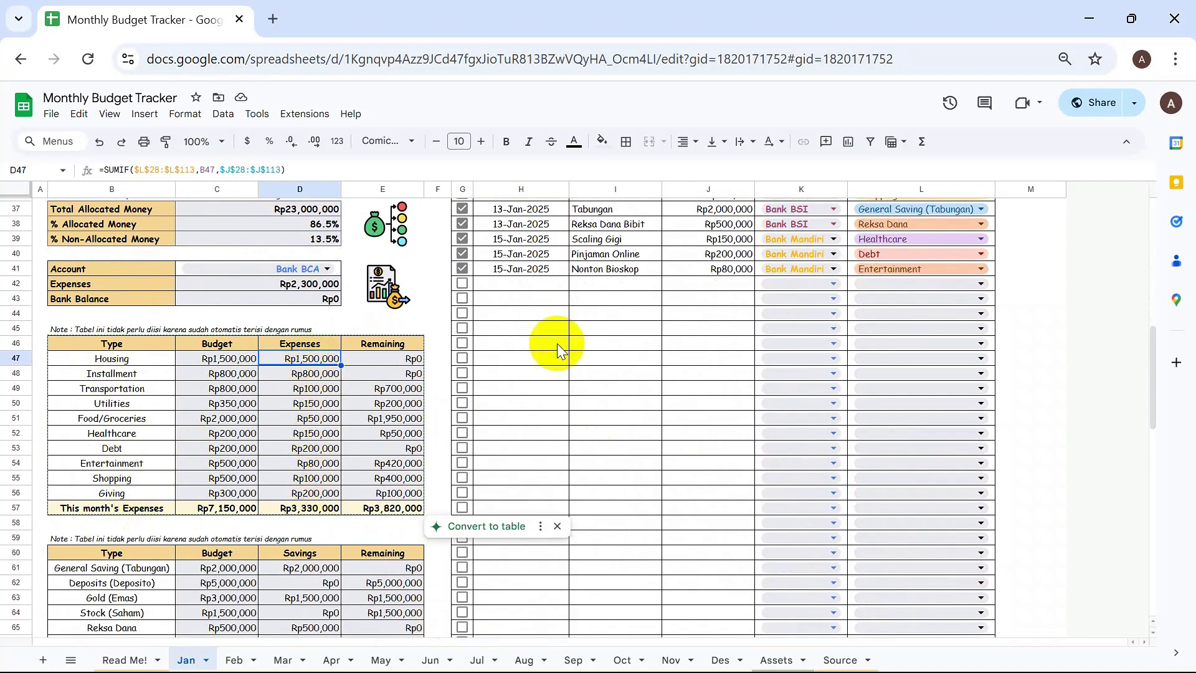
scroll(573, 339, "up", 1)
scroll(598, 317, "up", 2)
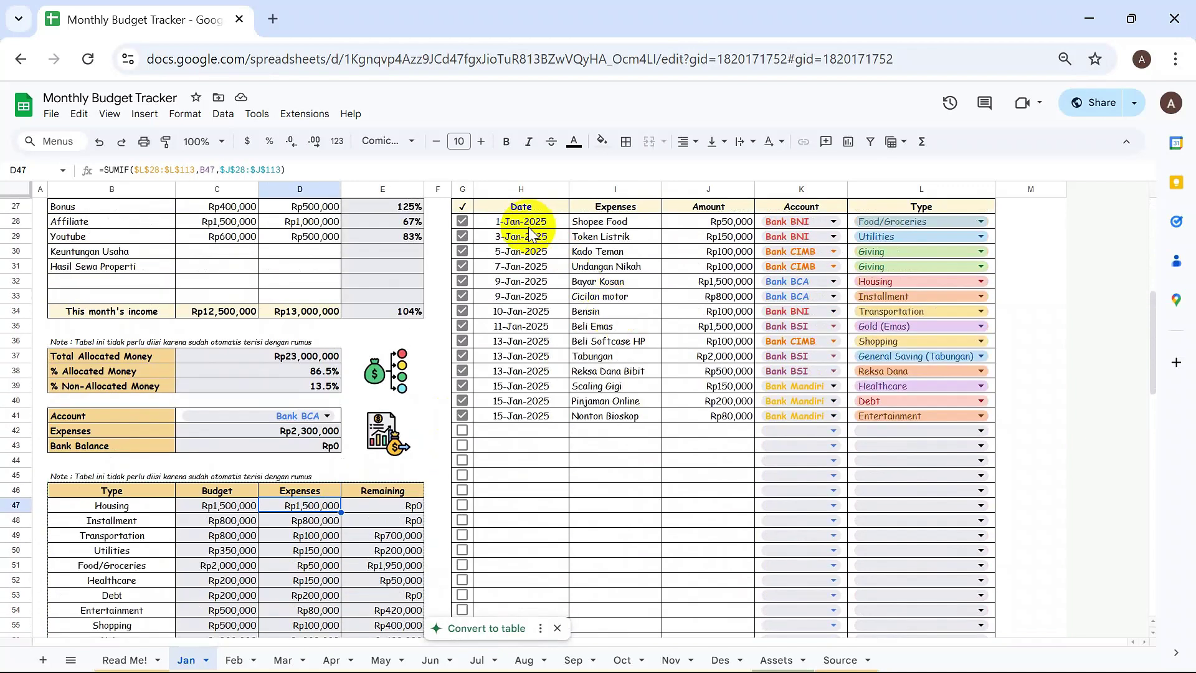
scroll(676, 418, "down", 4)
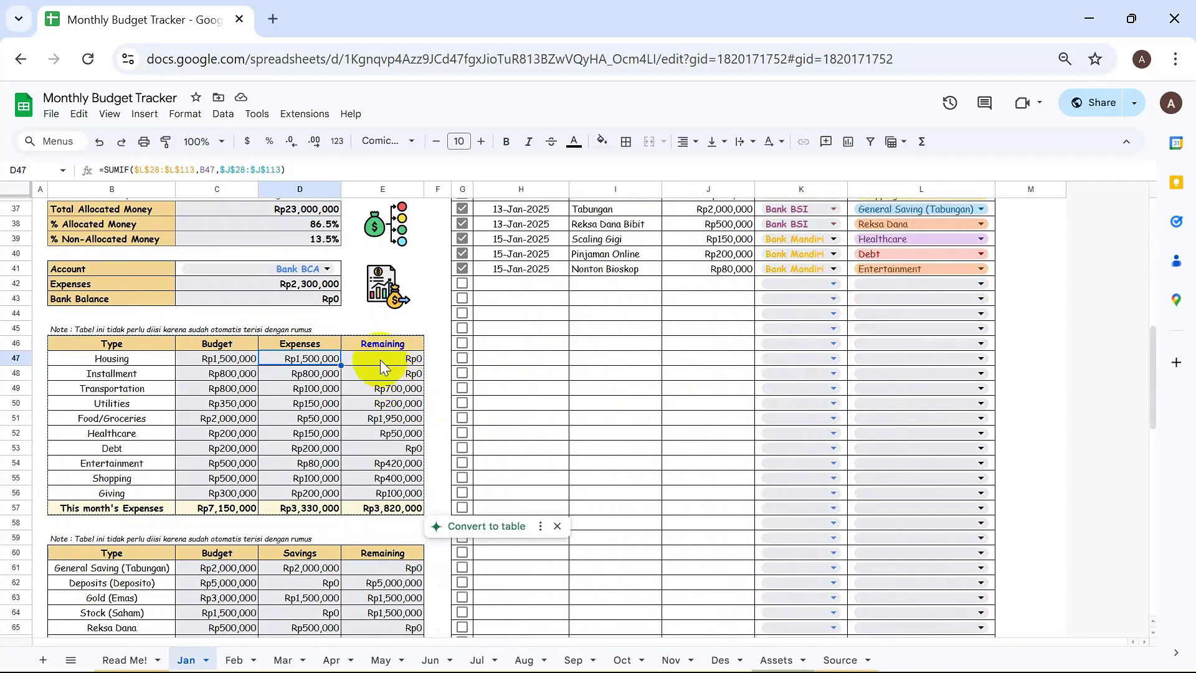
Examine the Remaining column from Housing through Giving, inspecting the formula cells of the Housing and Installment rows.
left_click_drag(382, 360, 401, 488)
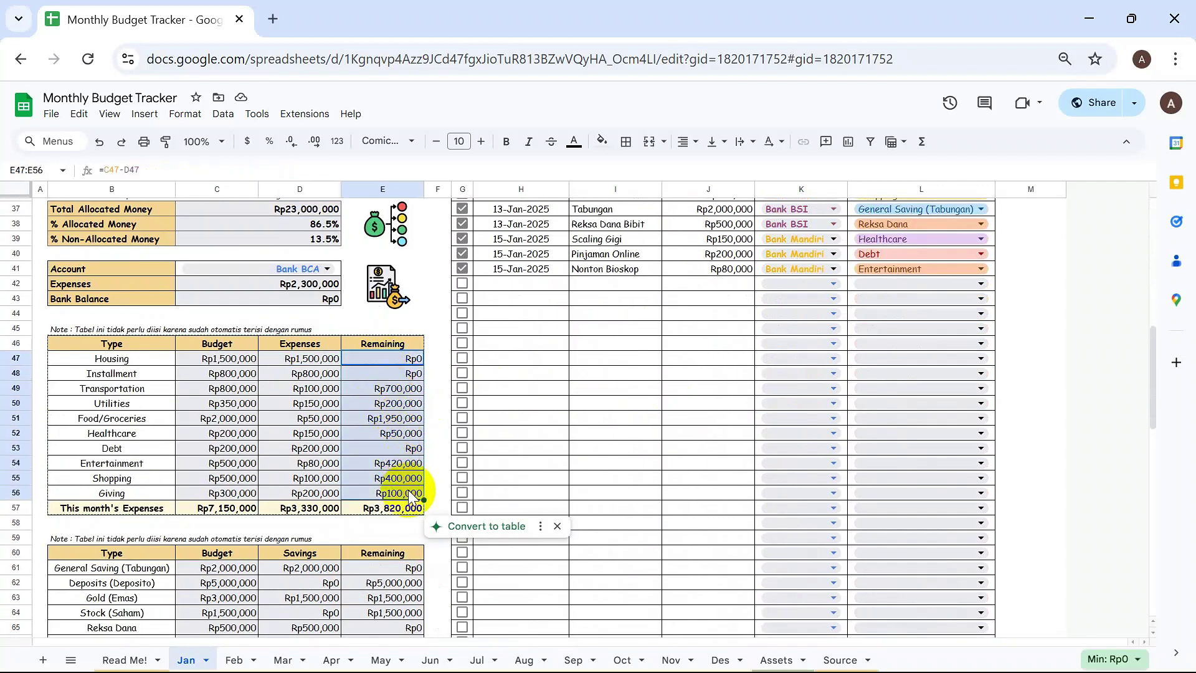
left_click(386, 359)
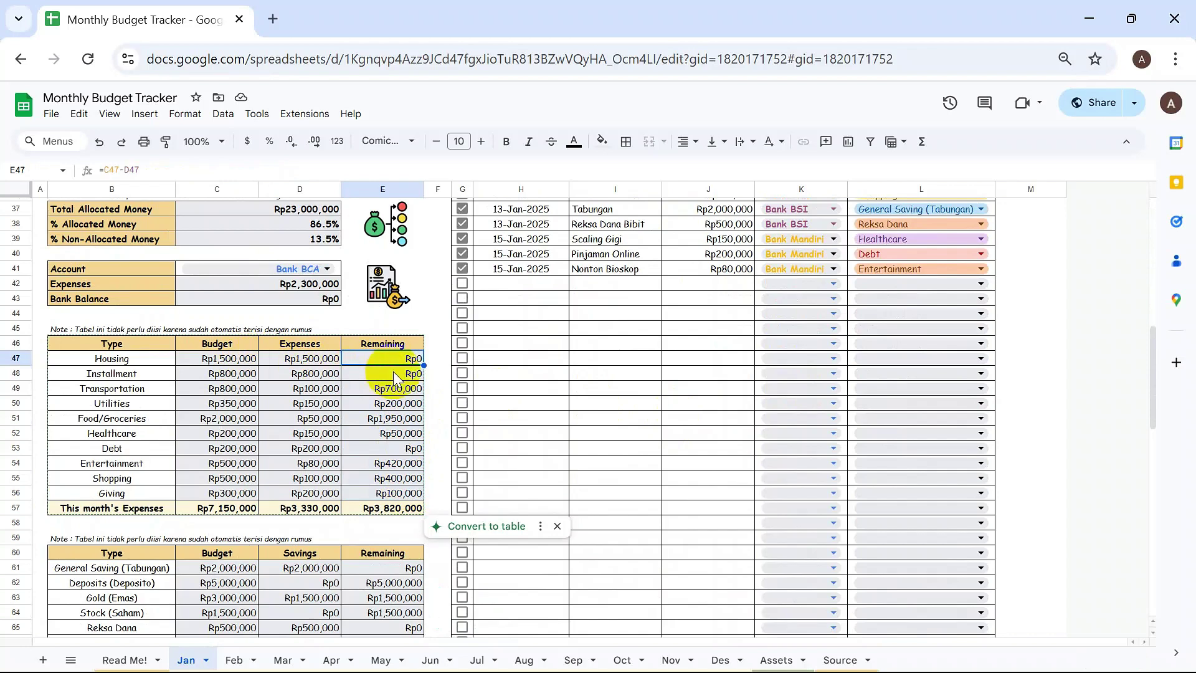
left_click(396, 374)
left_click(382, 359)
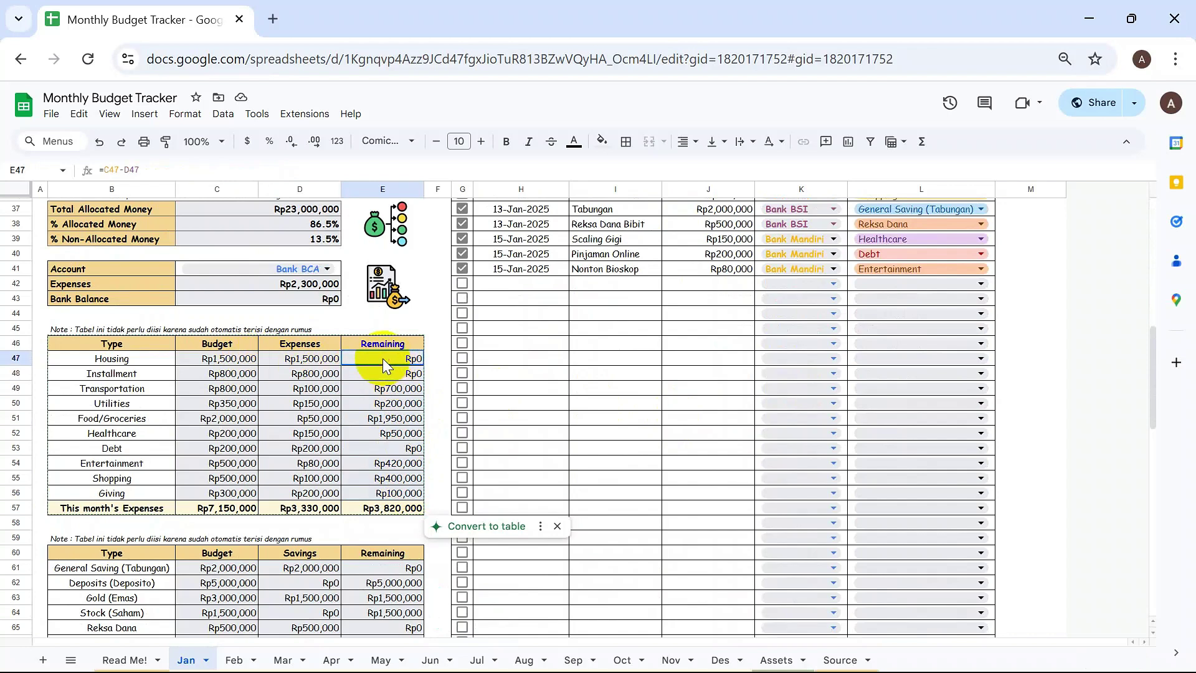
Review the full expense-type summary through This month's Expenses, and the General Saving (Tabungan) row in the savings summary below.
scroll(380, 487, "down", 1)
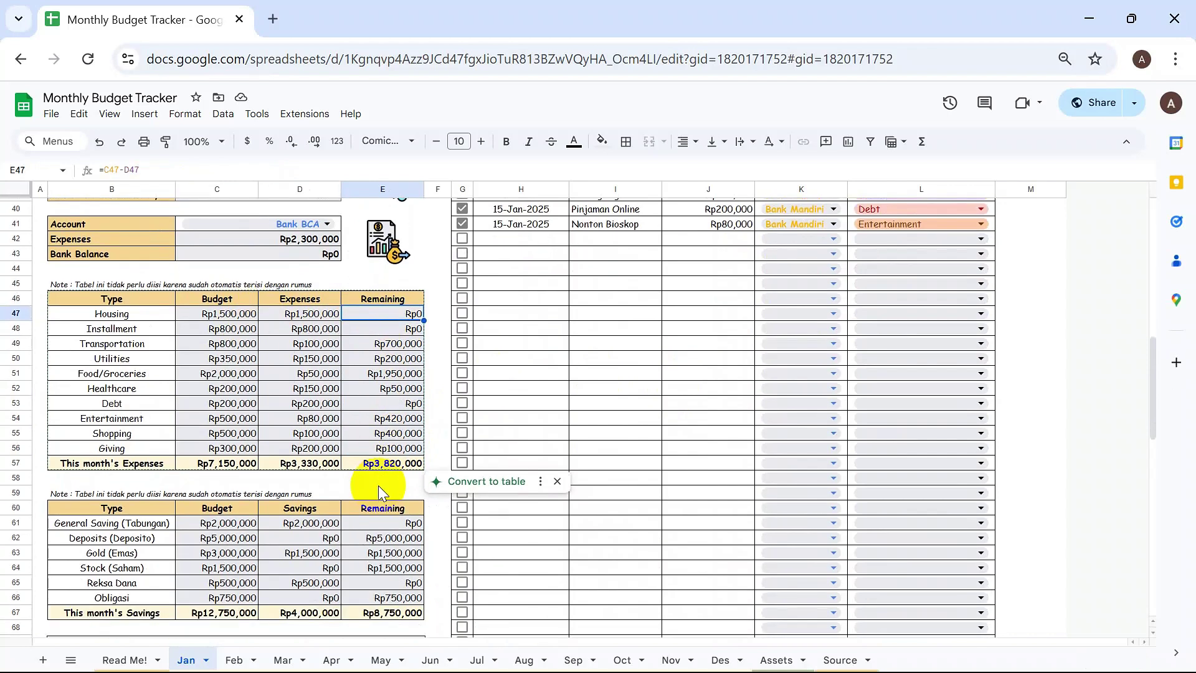
left_click_drag(124, 301, 383, 462)
scroll(305, 517, "down", 1)
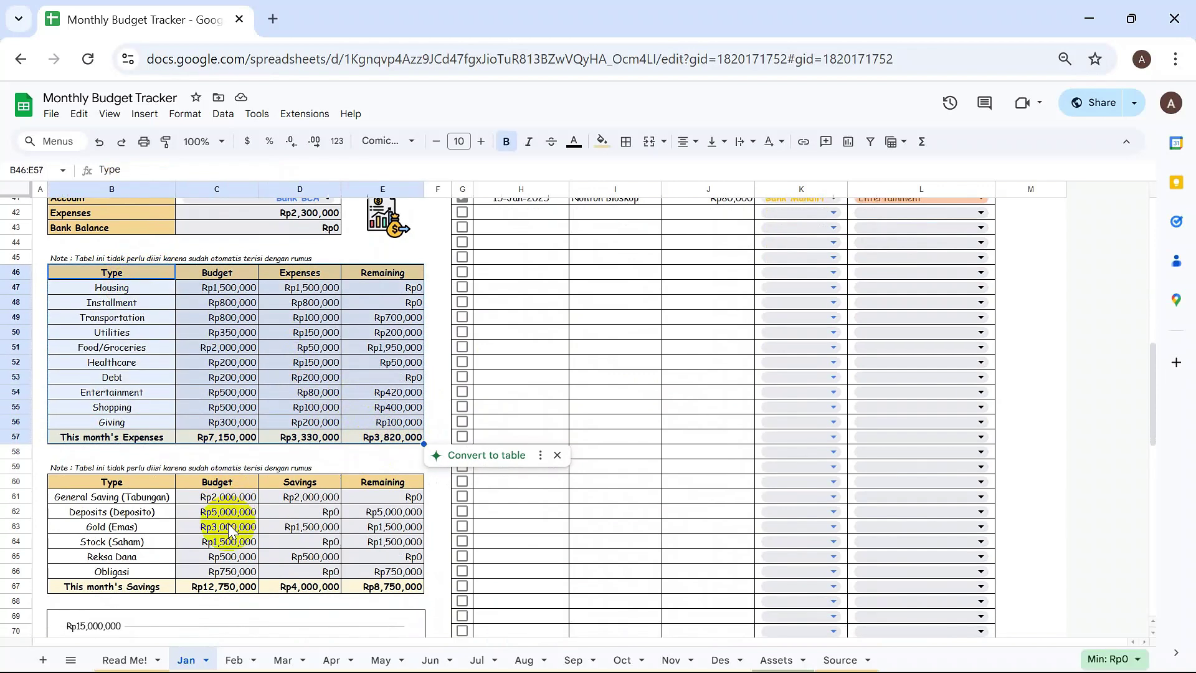
left_click(158, 496)
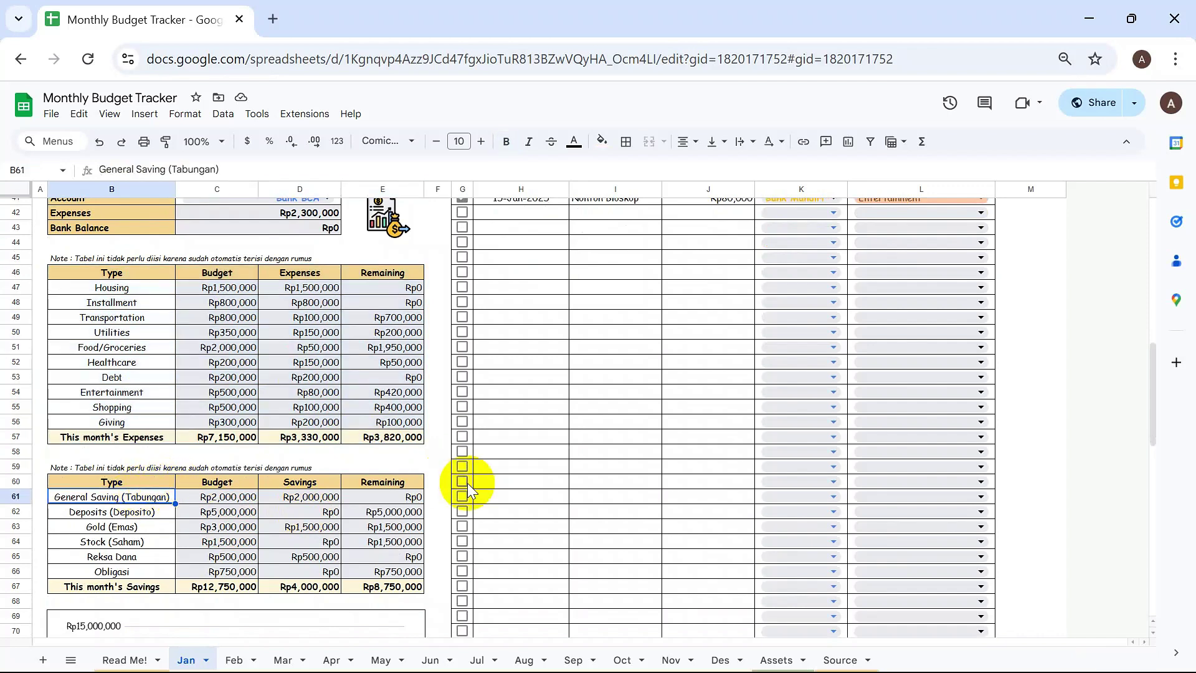
Review the type choices for the Tabungan entry in the Expenses Tracker, down to Obligasi, without changing its type.
scroll(603, 428, "up", 5)
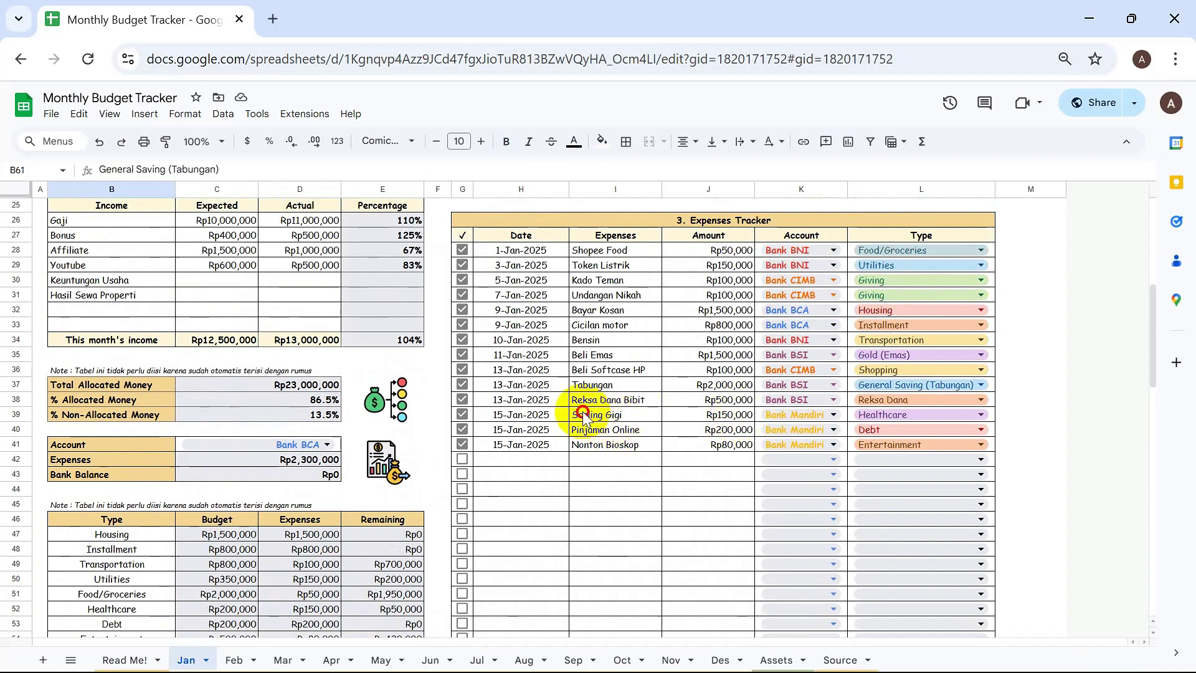
left_click(583, 414)
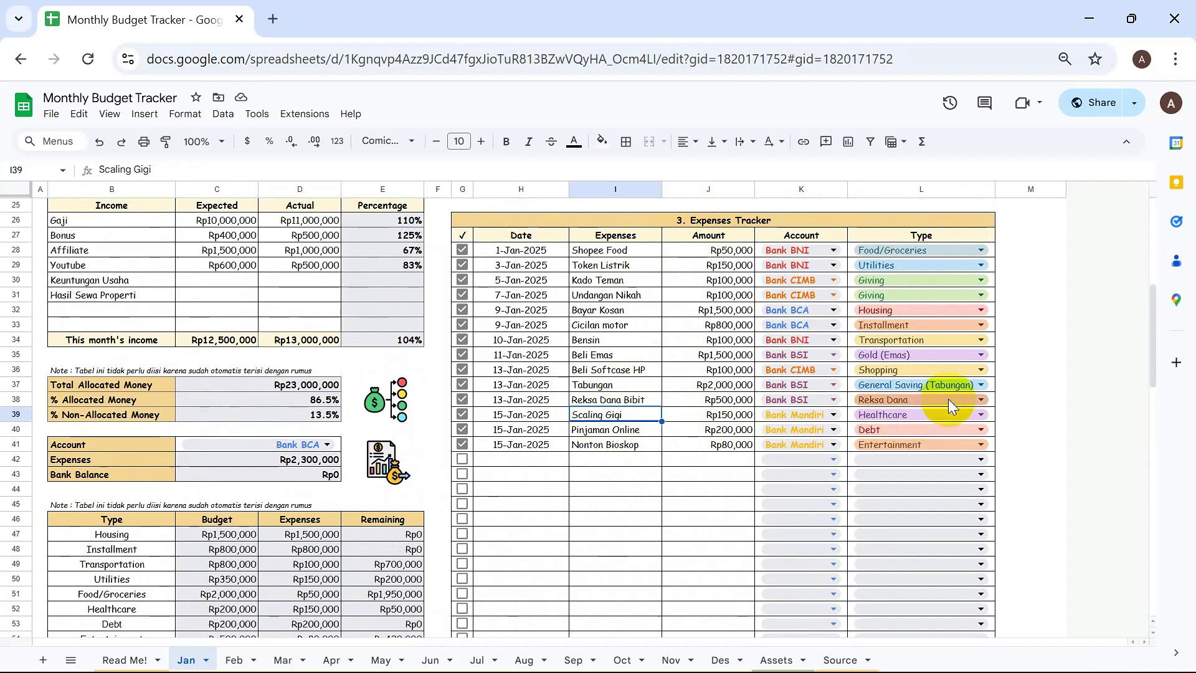
left_click(980, 386)
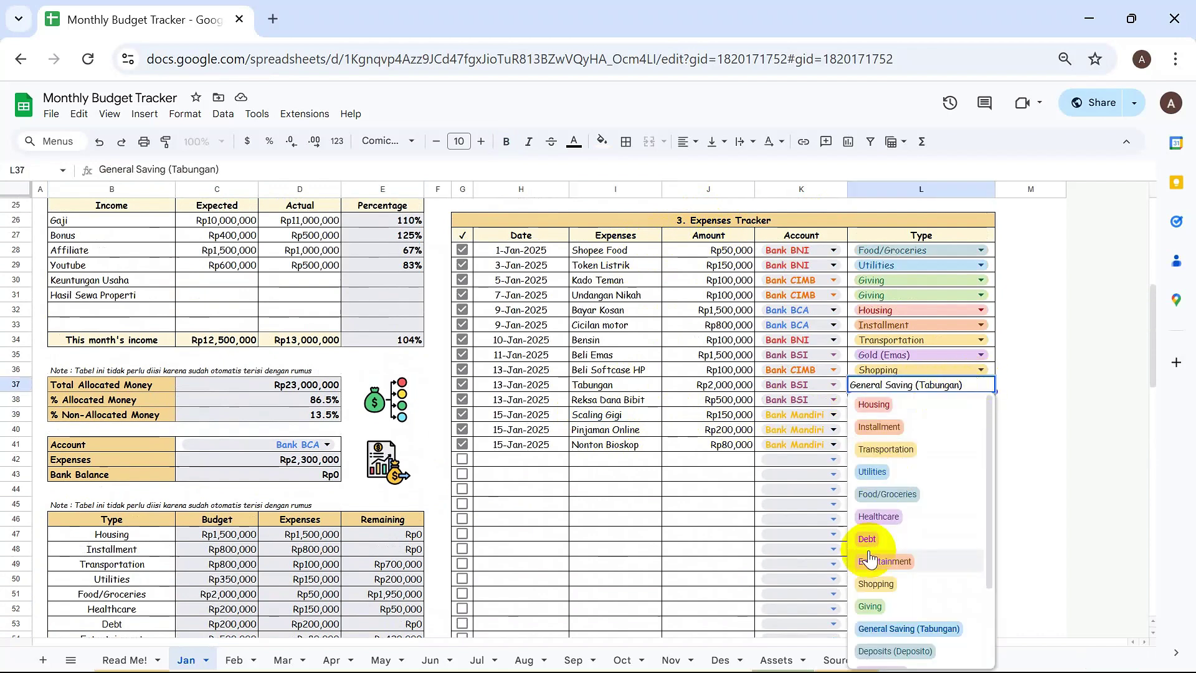
scroll(867, 548, "down", 3)
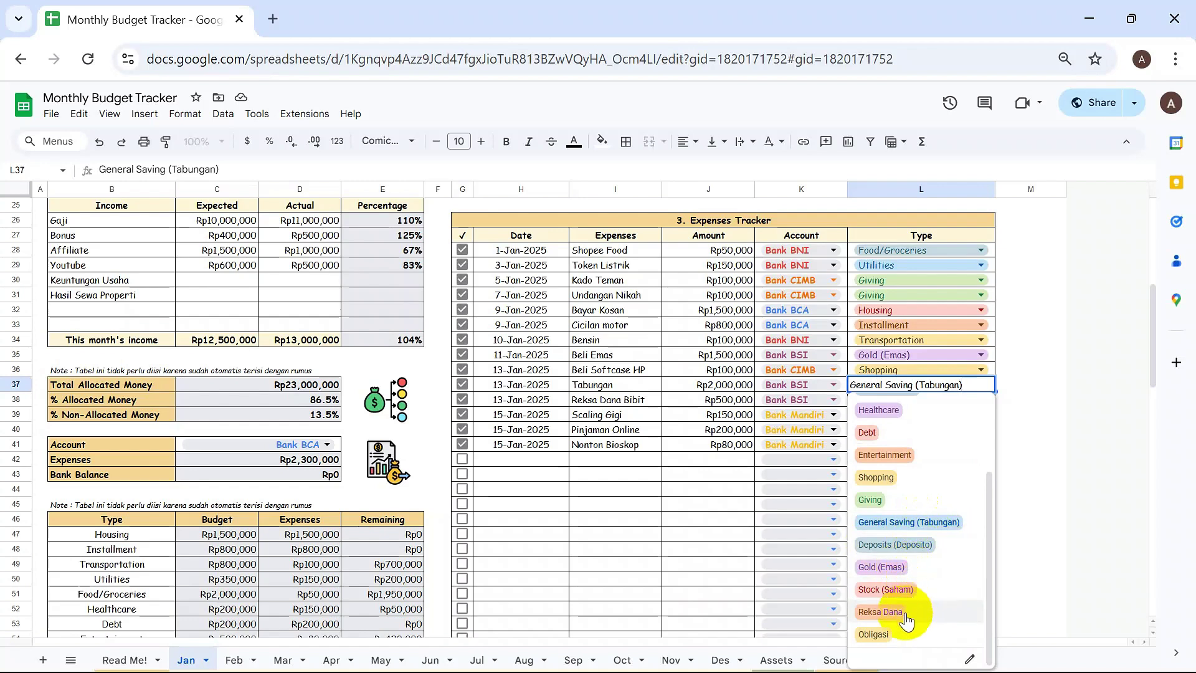
left_click(614, 574)
Examine the chart of this month's income, expenses and savings, and the Starting and Ending Bank Balance chart under the January heading.
scroll(614, 572, "down", 6)
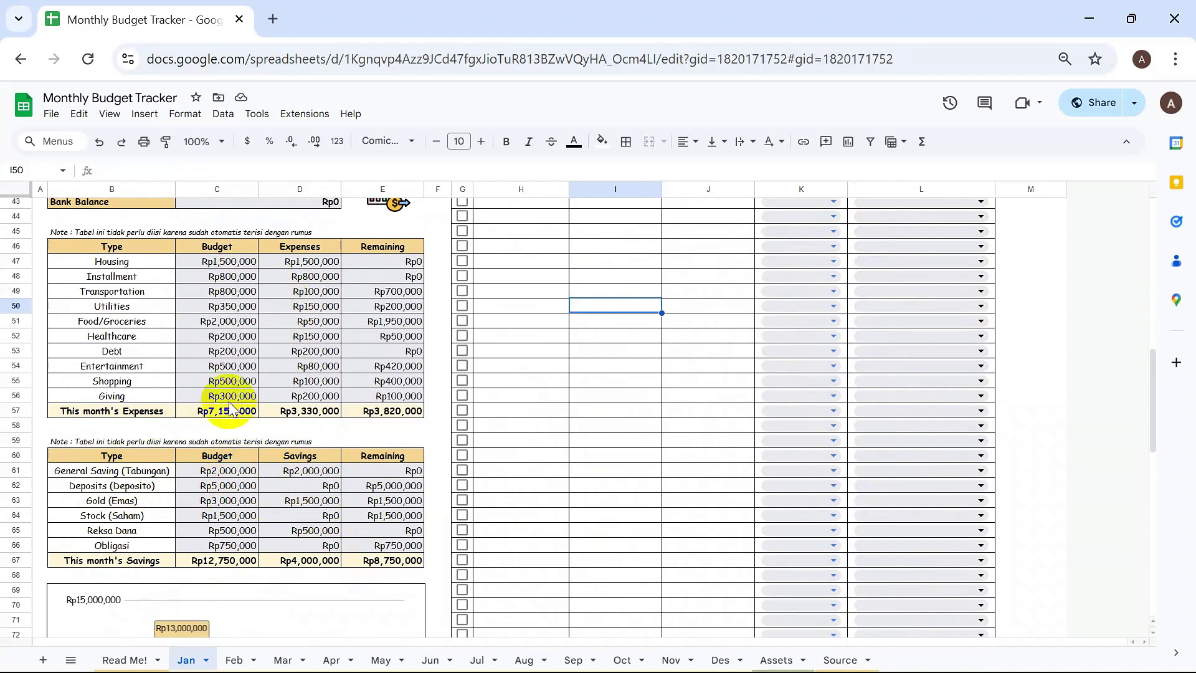
scroll(247, 510, "down", 2)
scroll(247, 510, "down", 4)
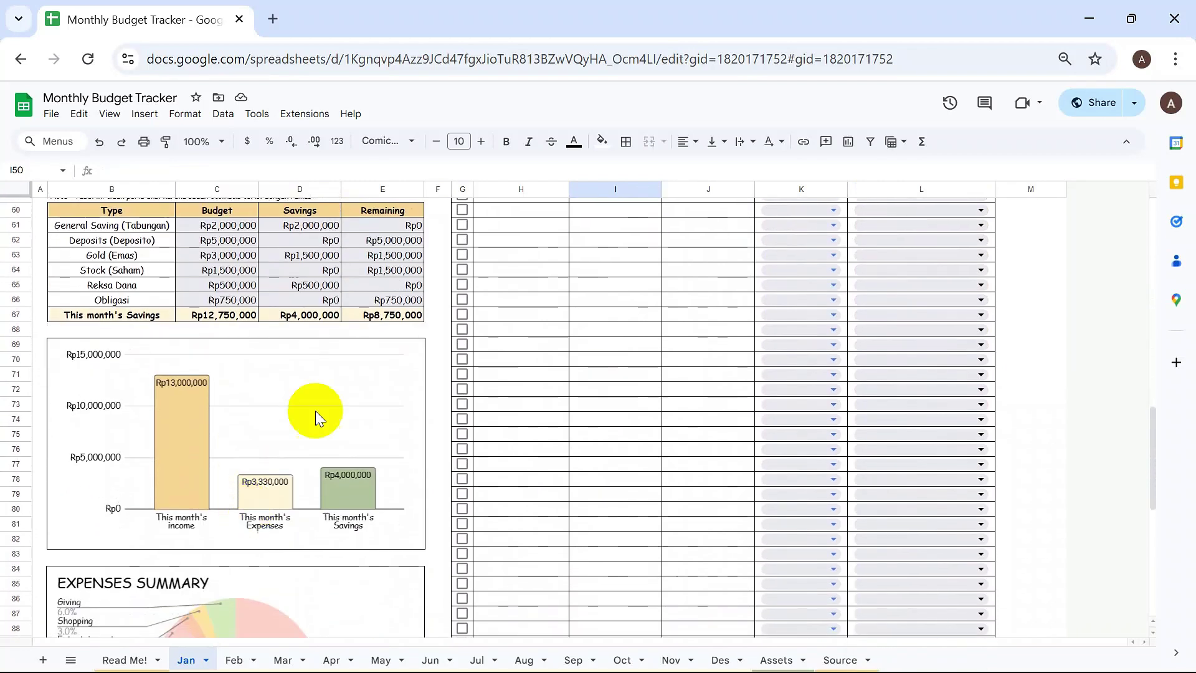
left_click(180, 461)
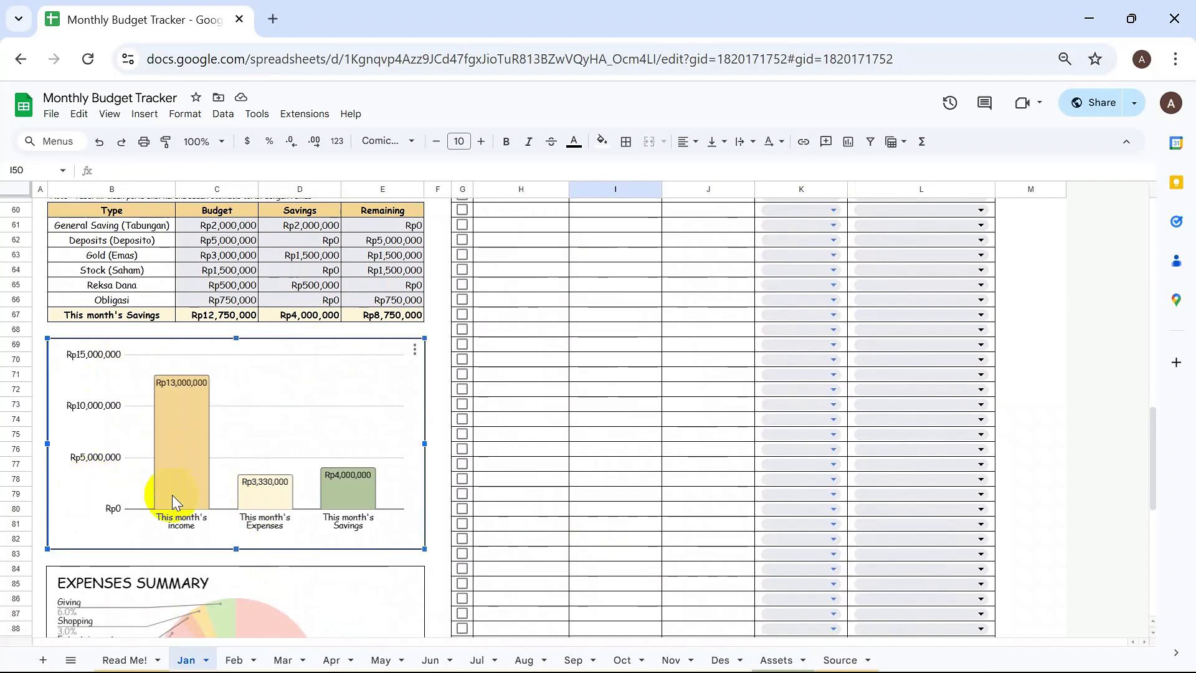
mouse_move(268, 502)
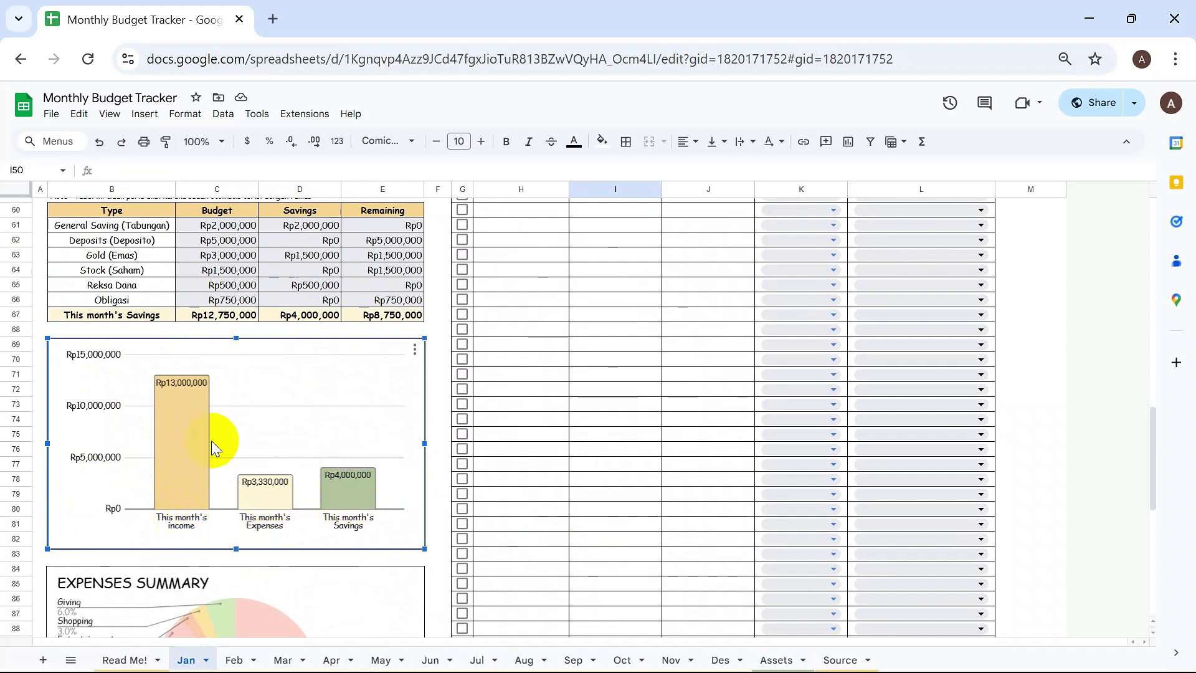
scroll(357, 461, "down", 1)
mouse_move(190, 377)
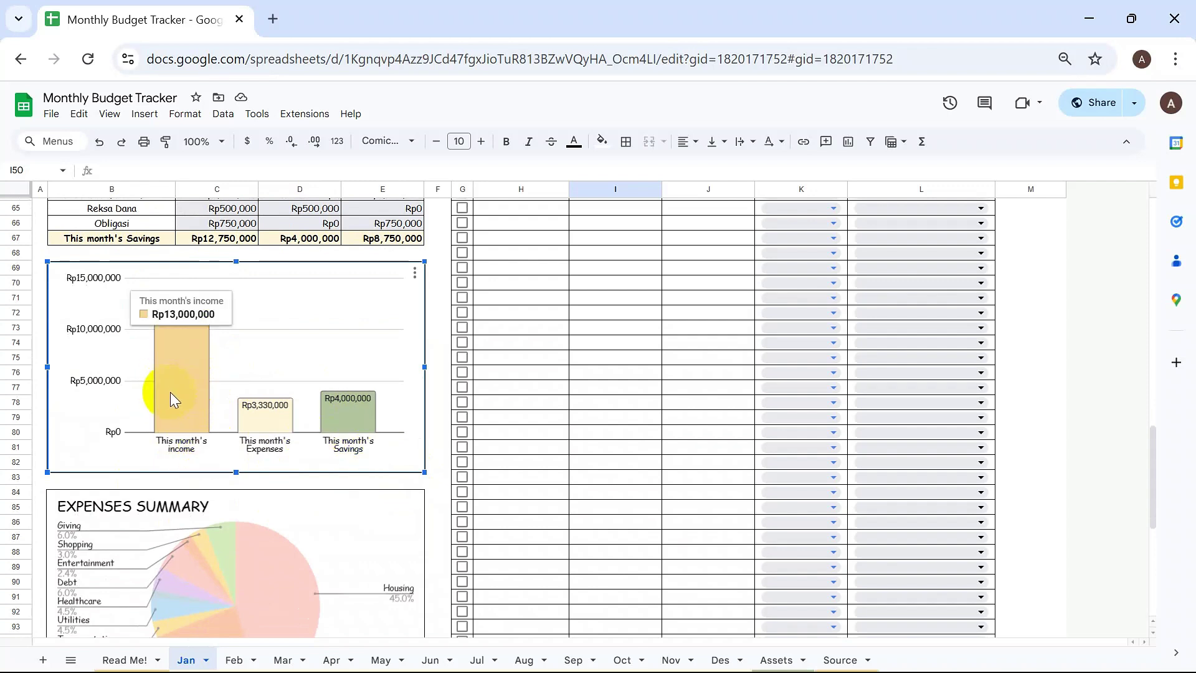
scroll(170, 391, "up", 15)
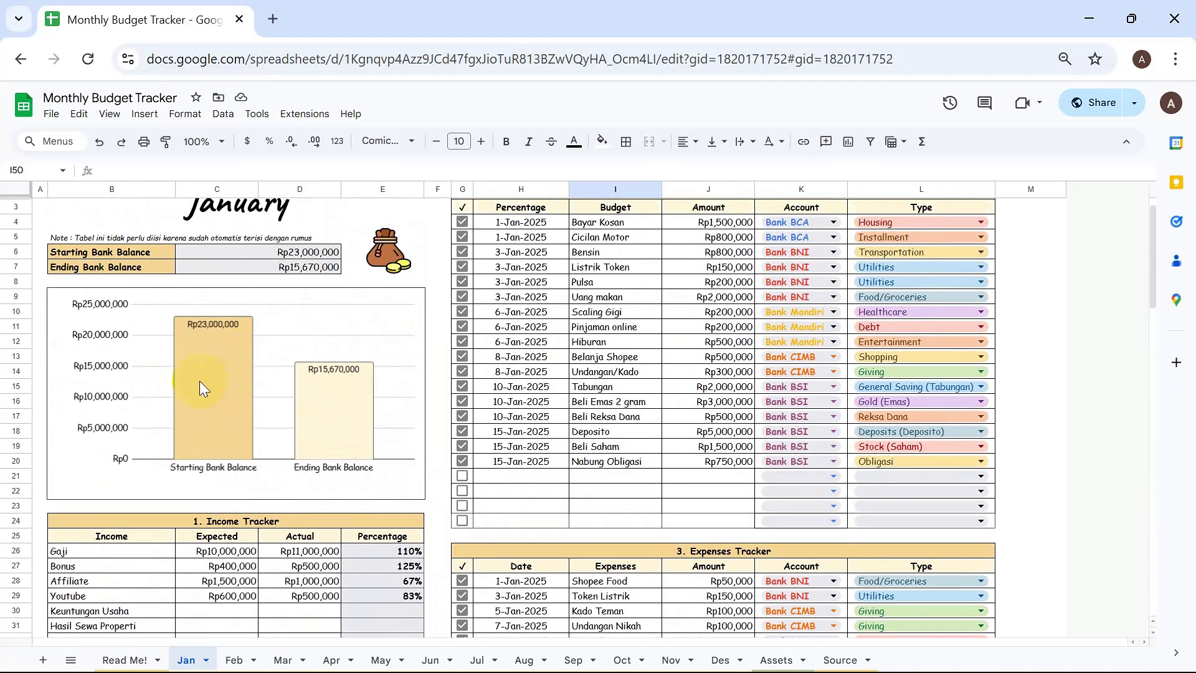
left_click(198, 380)
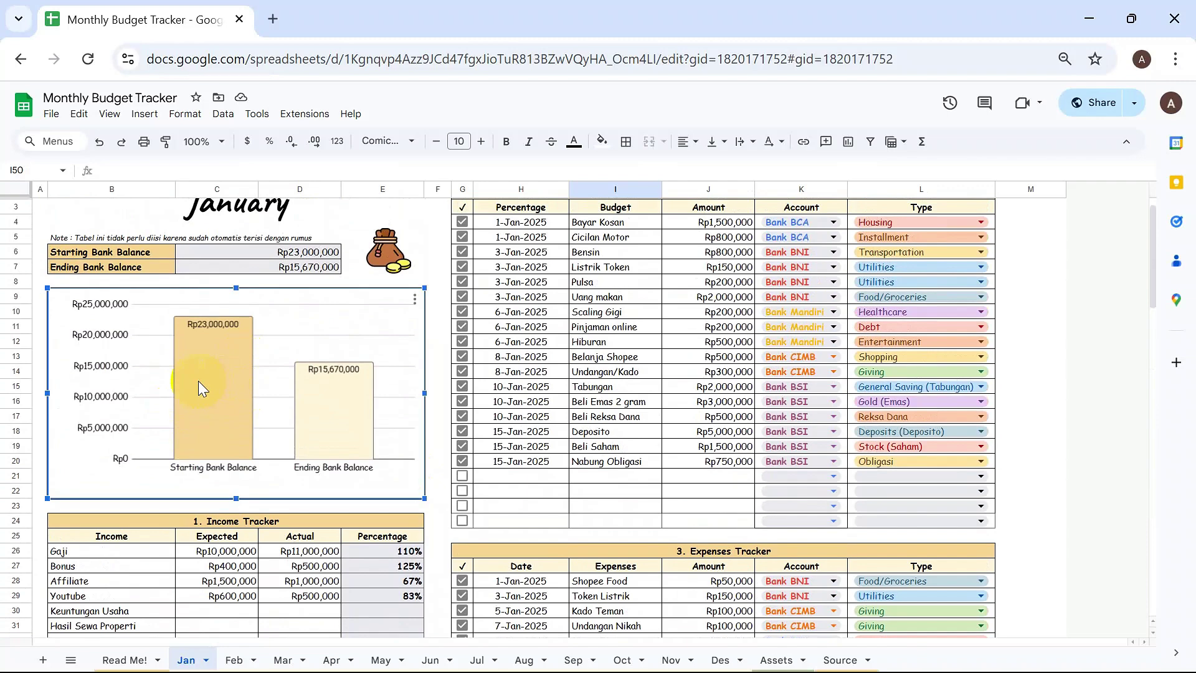
Examine January's Expenses Summary pie chart, including the Housing slice, and the Savings Summary bar chart below it.
scroll(198, 380, "down", 18)
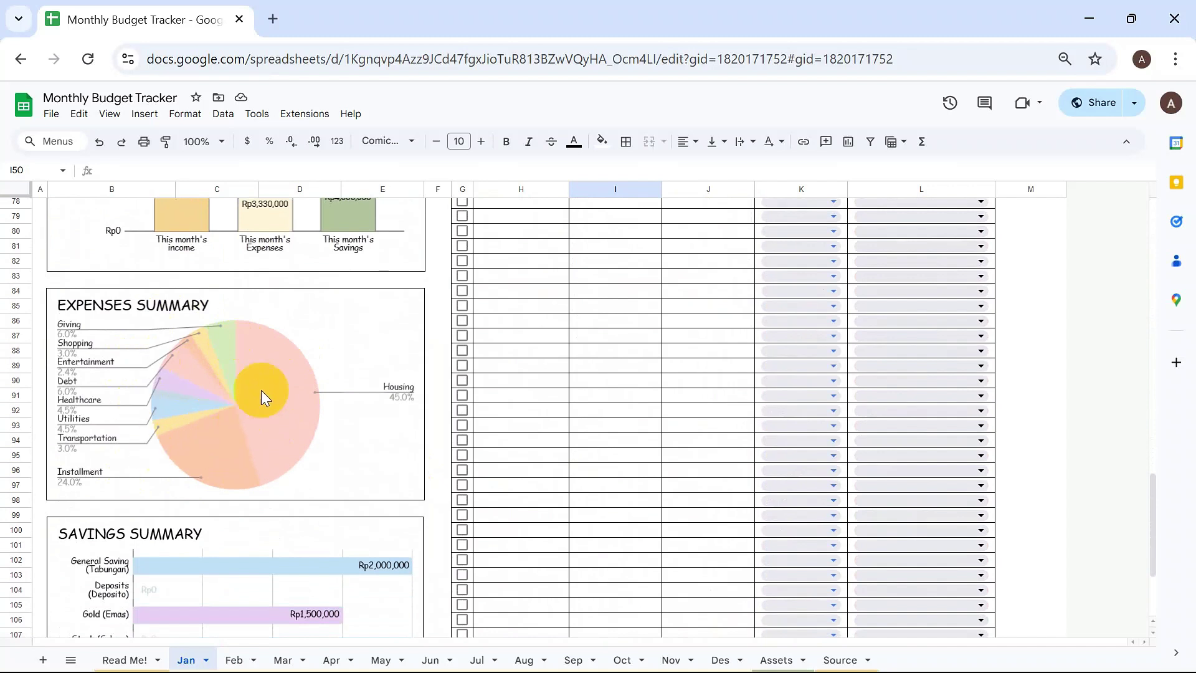
left_click(282, 405)
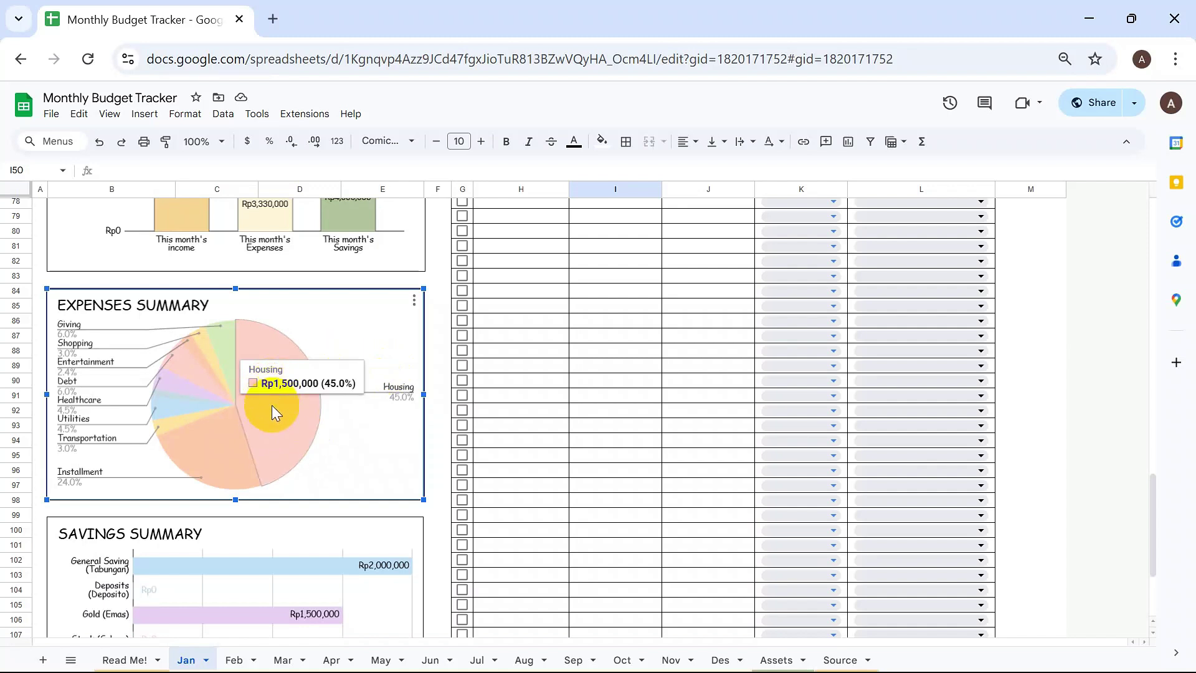
scroll(359, 421, "down", 3)
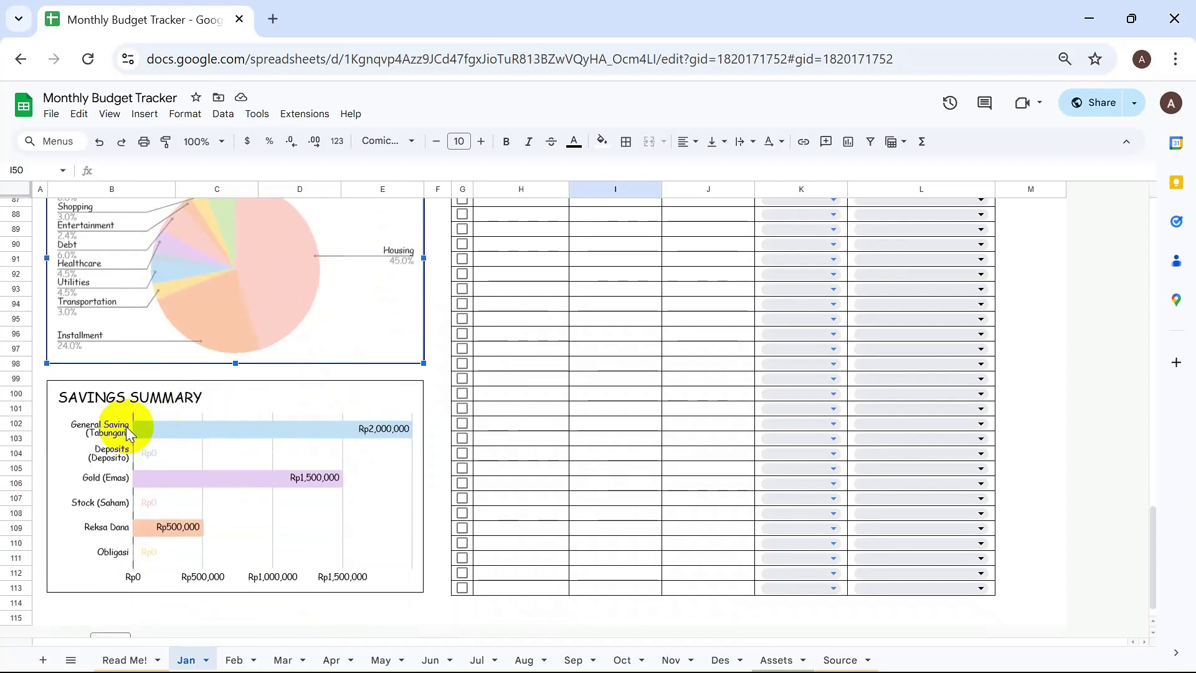
left_click(253, 434)
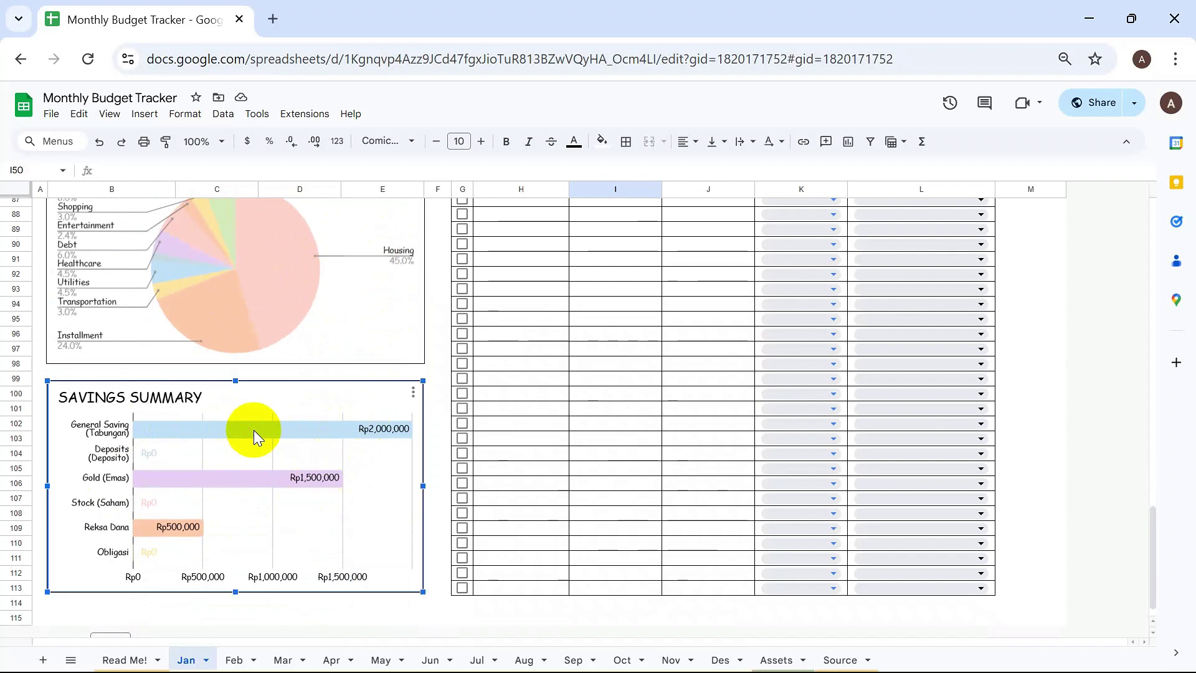
mouse_move(229, 477)
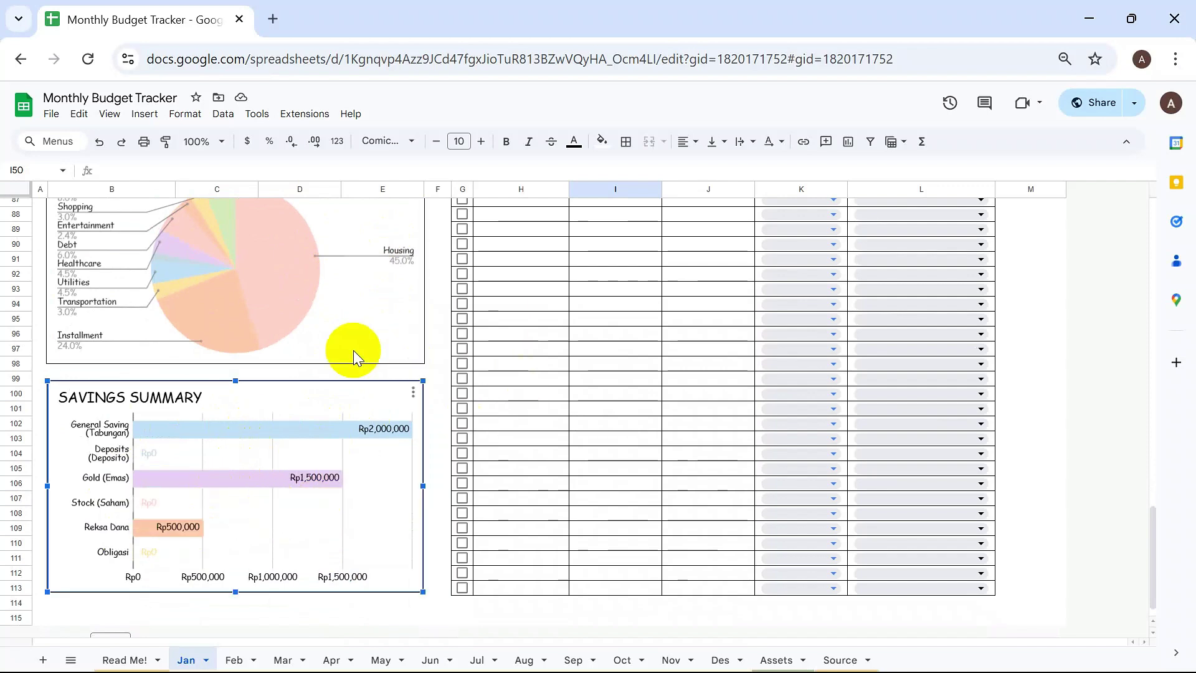
Clear the Expected, Actual and Percentage cells of the Gaji row in February's Income Tracker.
scroll(353, 350, "up", 20)
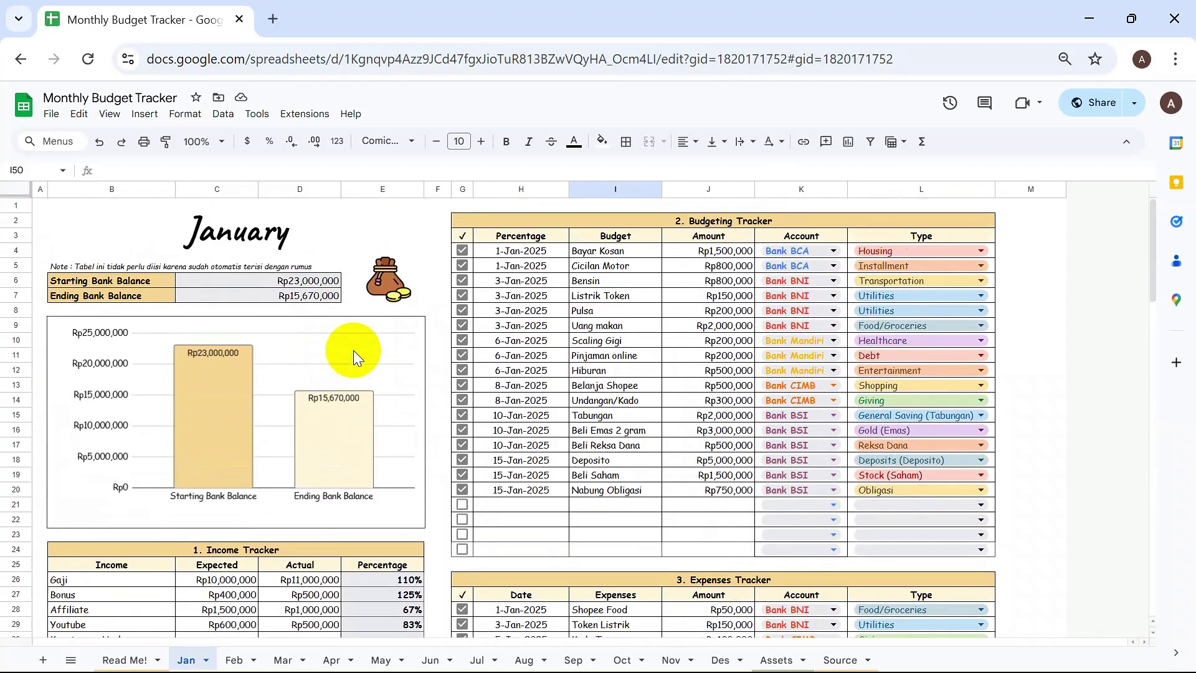
left_click(237, 661)
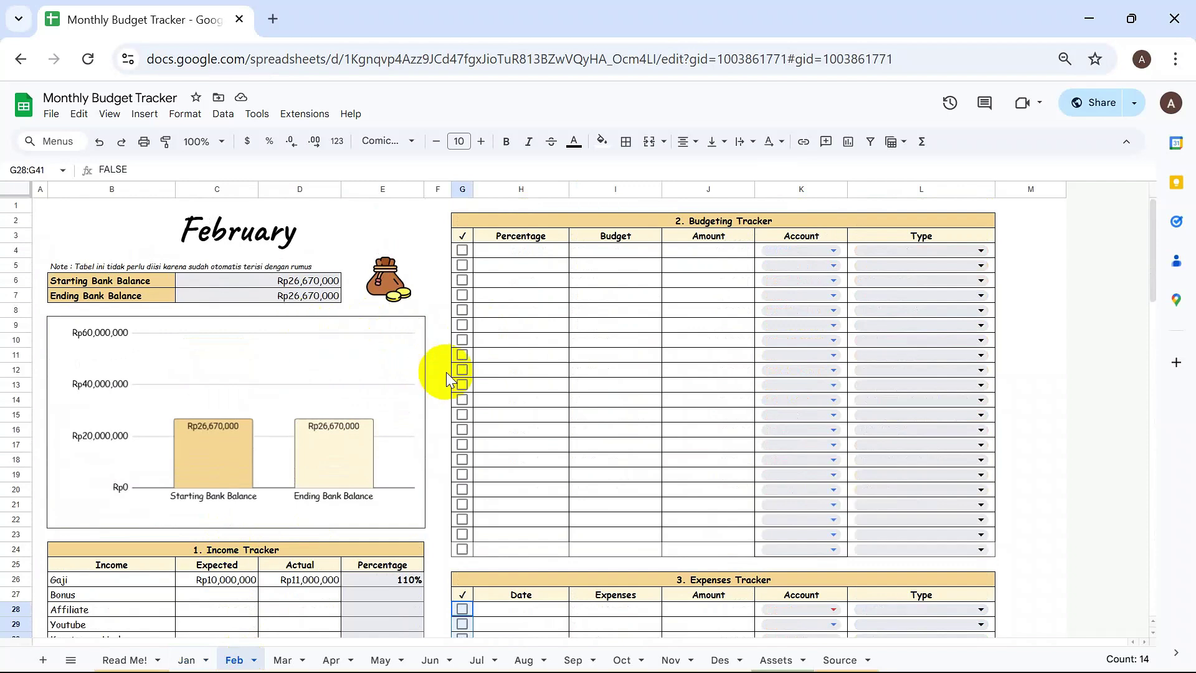
scroll(446, 371, "down", 5)
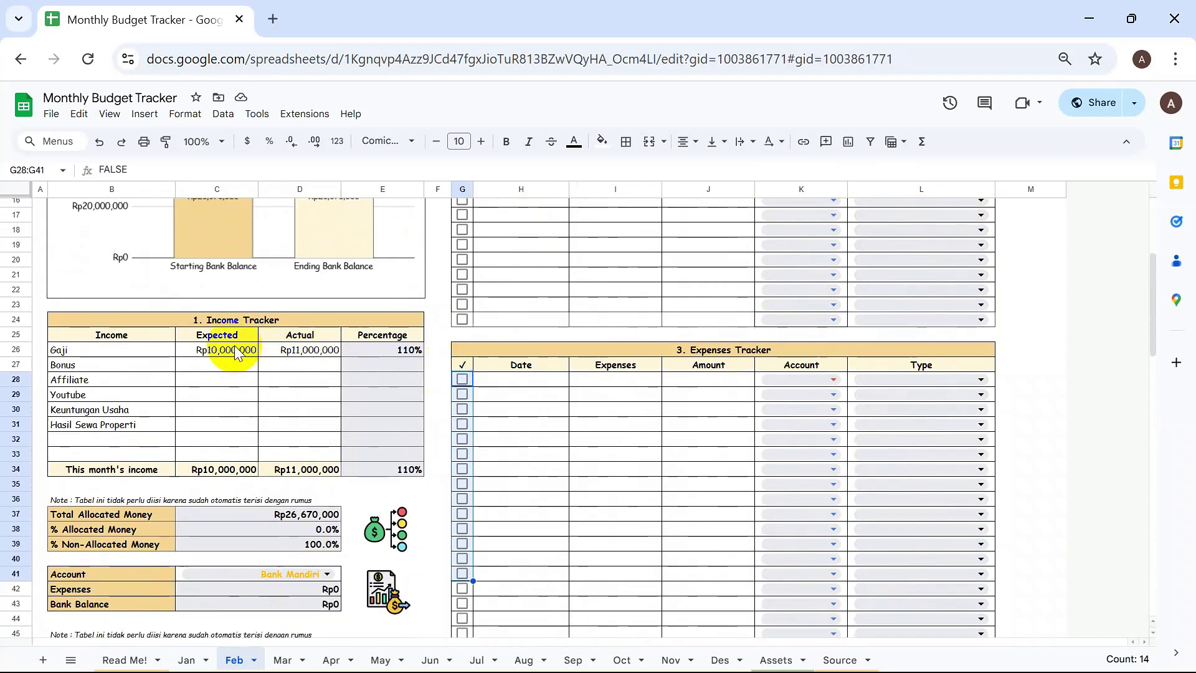
left_click_drag(218, 349, 377, 349)
key("Delete")
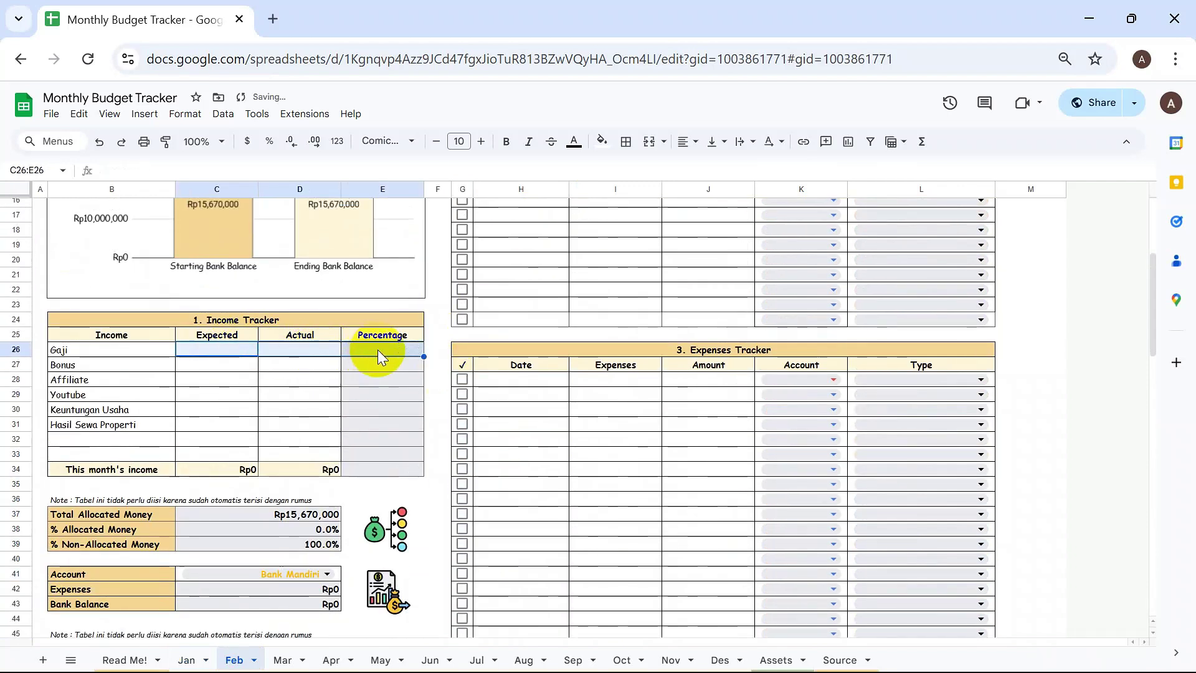
Inspect February's Starting Bank Balance formula and compare it with the Ending Bank Balance on the January sheet.
scroll(377, 350, "up", 5)
left_click(213, 282)
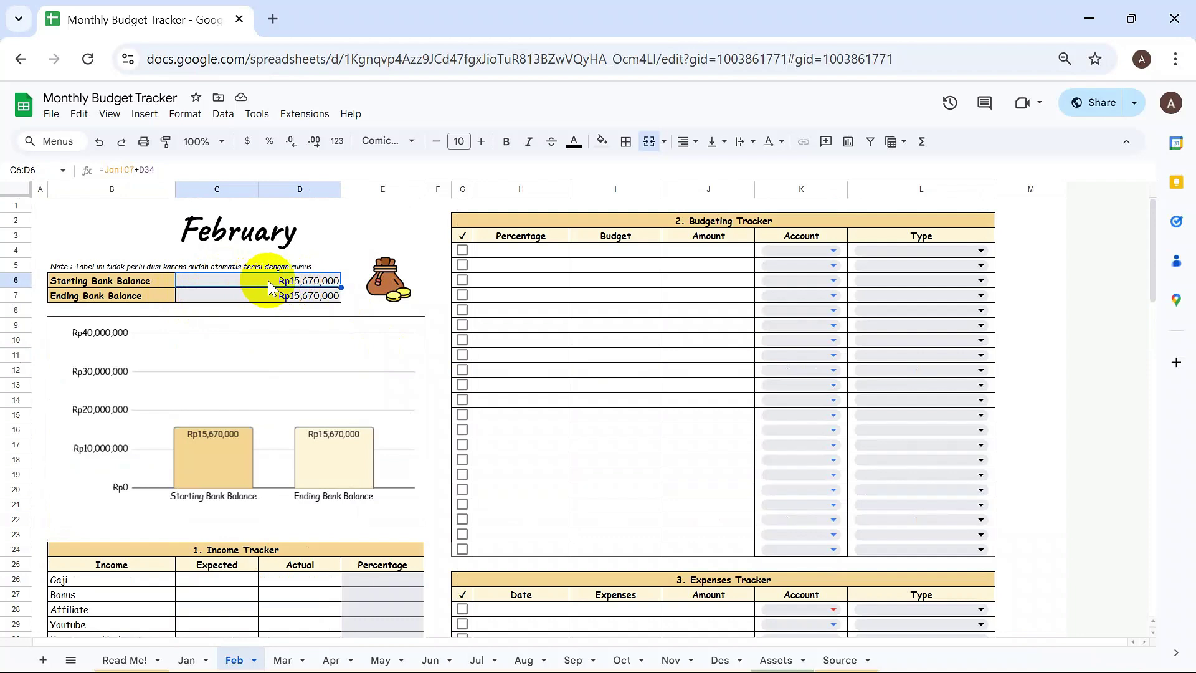
left_click(188, 660)
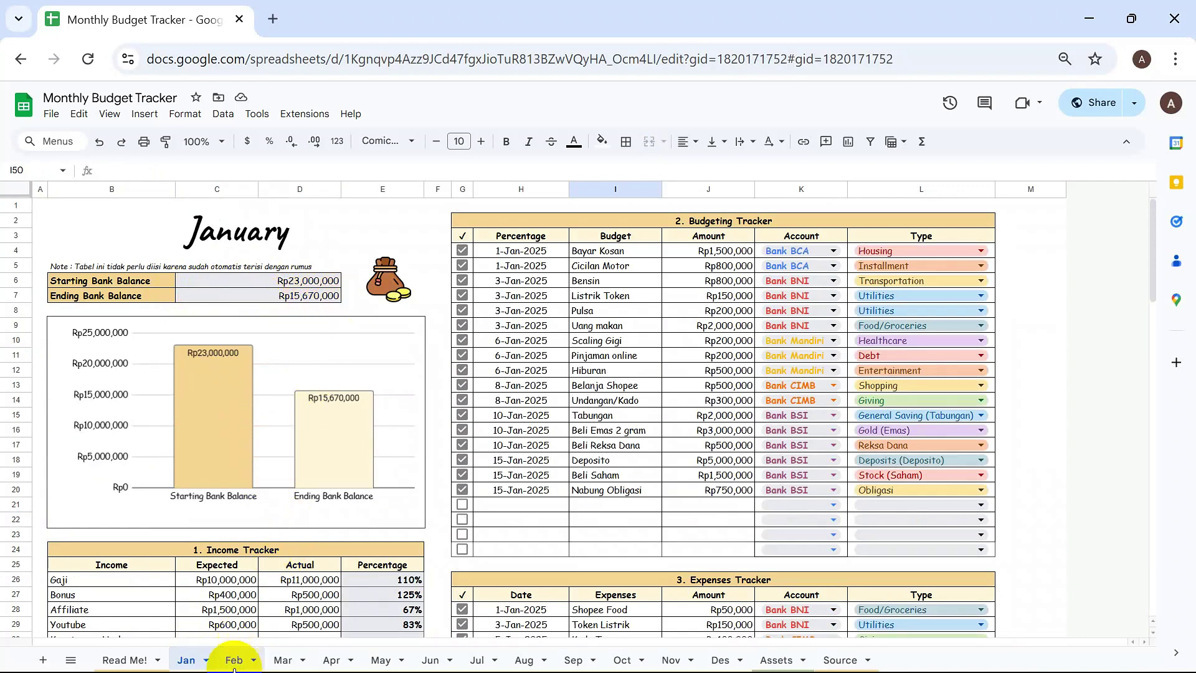
left_click(234, 660)
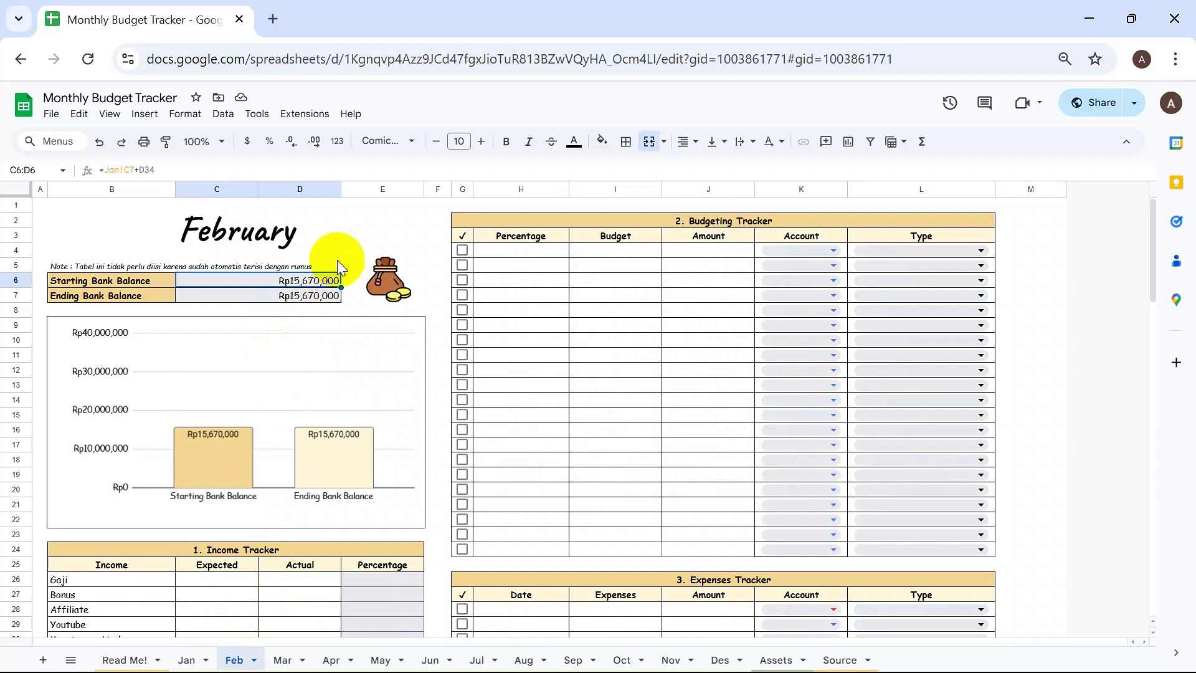
Enter 12000000 as February's Expected income for Gaji and copy the same amount into its Actual cell.
scroll(281, 428, "down", 1)
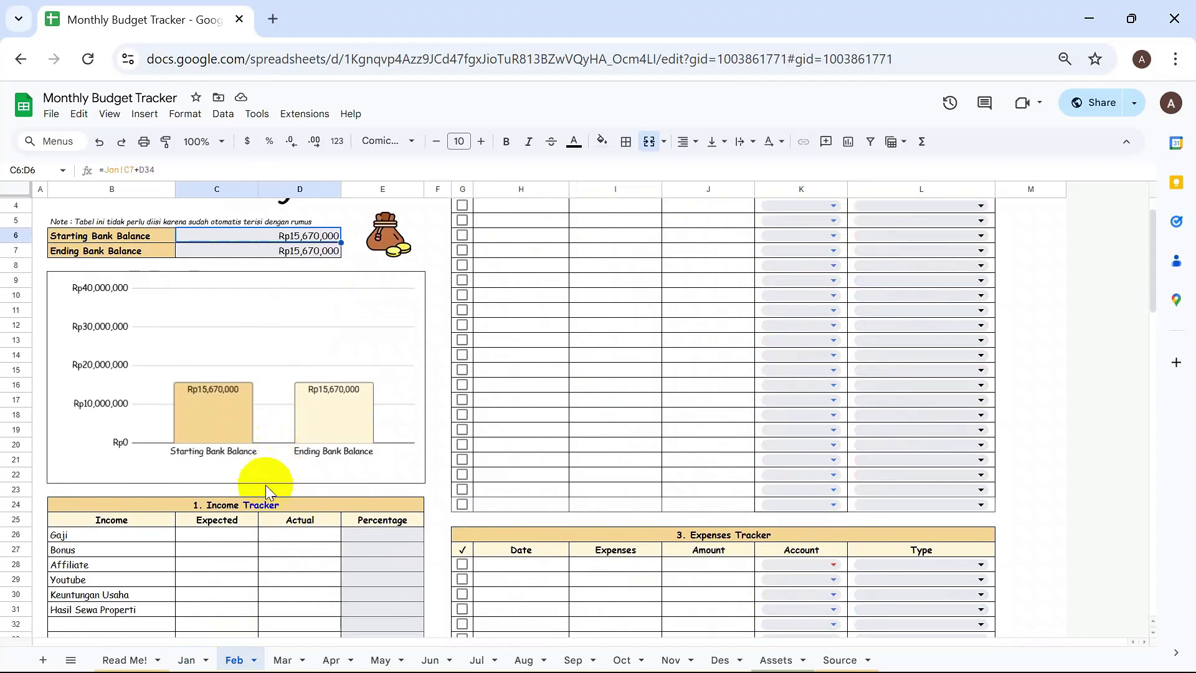
left_click(223, 534)
type("12000000")
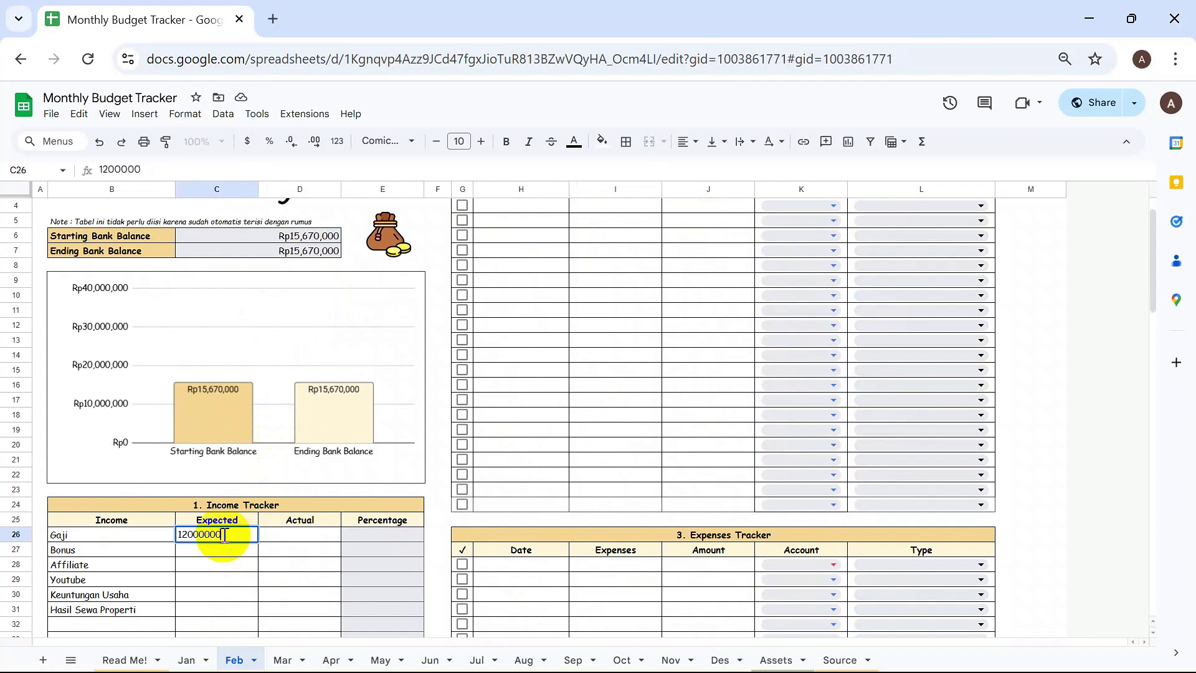
key("Return")
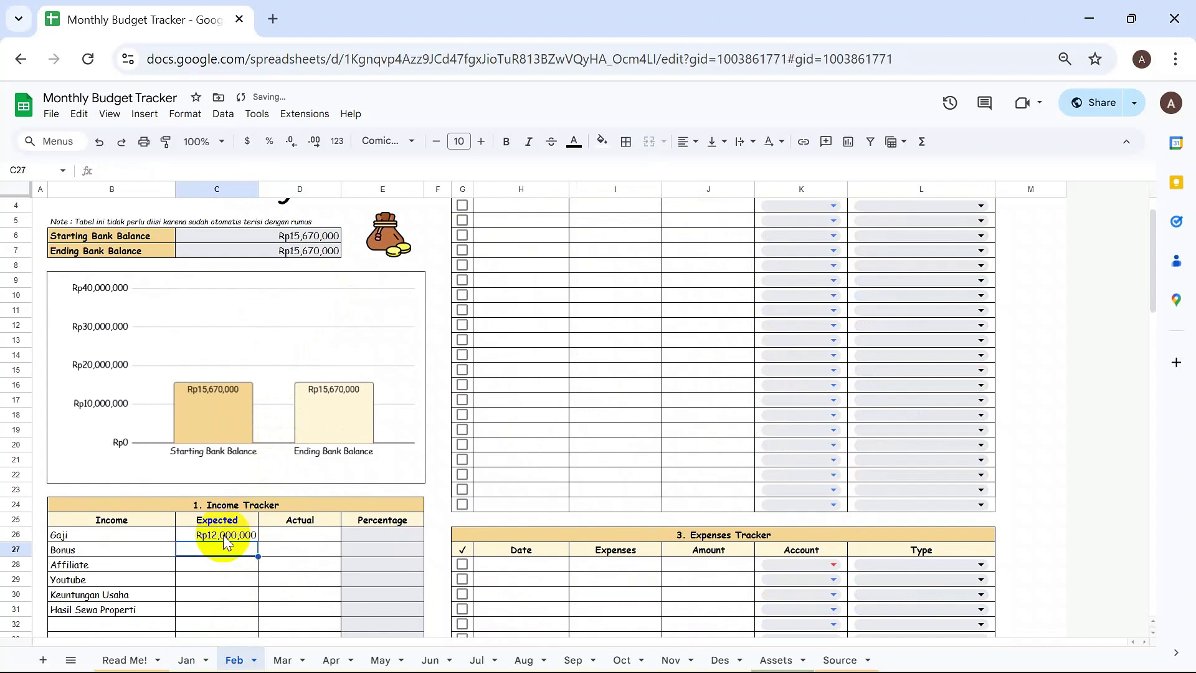
left_click(224, 537)
key("ctrl+c")
key("Right")
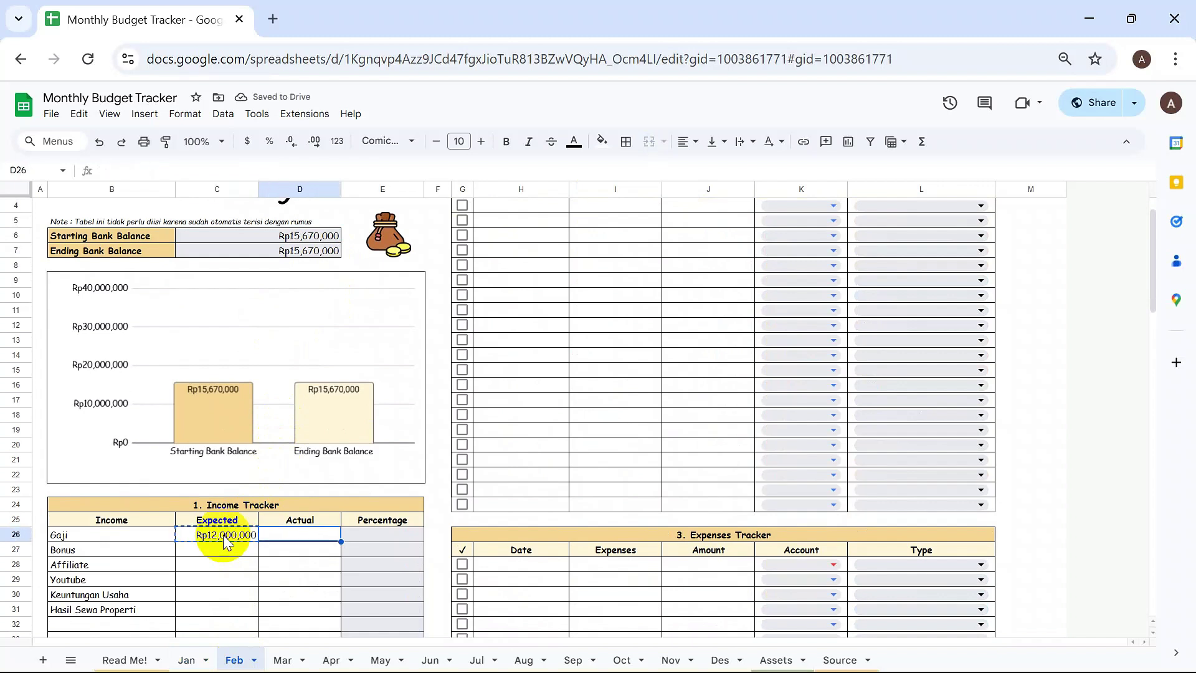
key("ctrl+v")
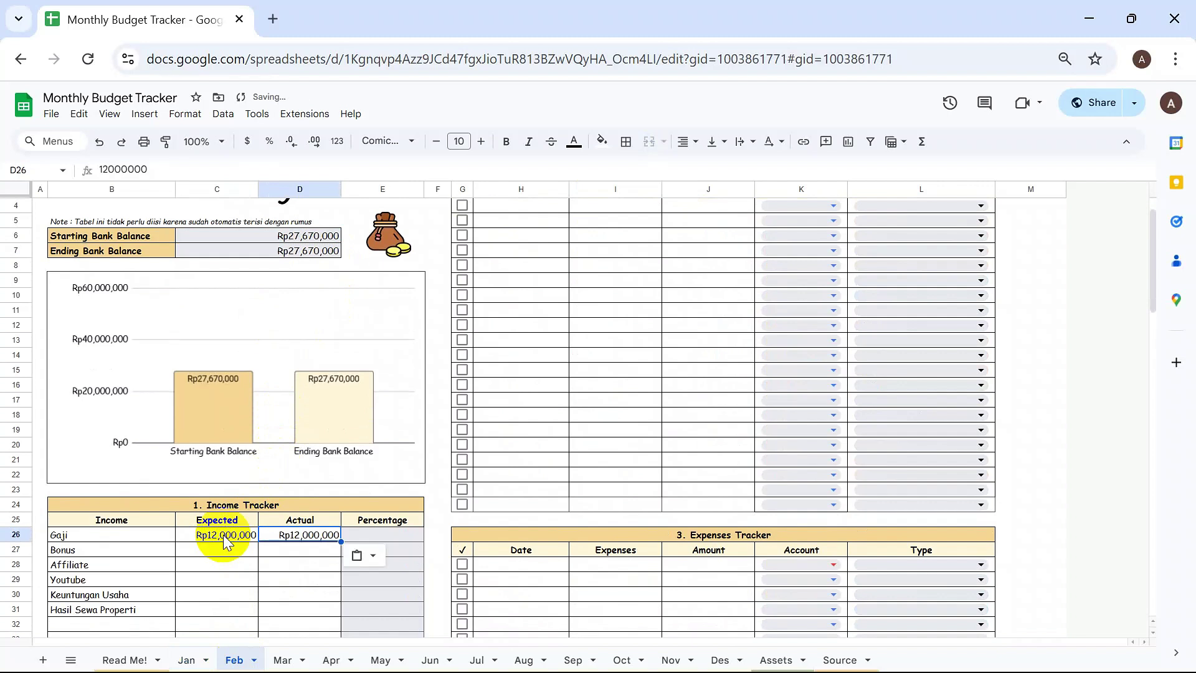
Copy the Percentage formula from the Bonus row into the Gaji row of February's Income Tracker.
left_click(361, 539)
left_click(369, 547)
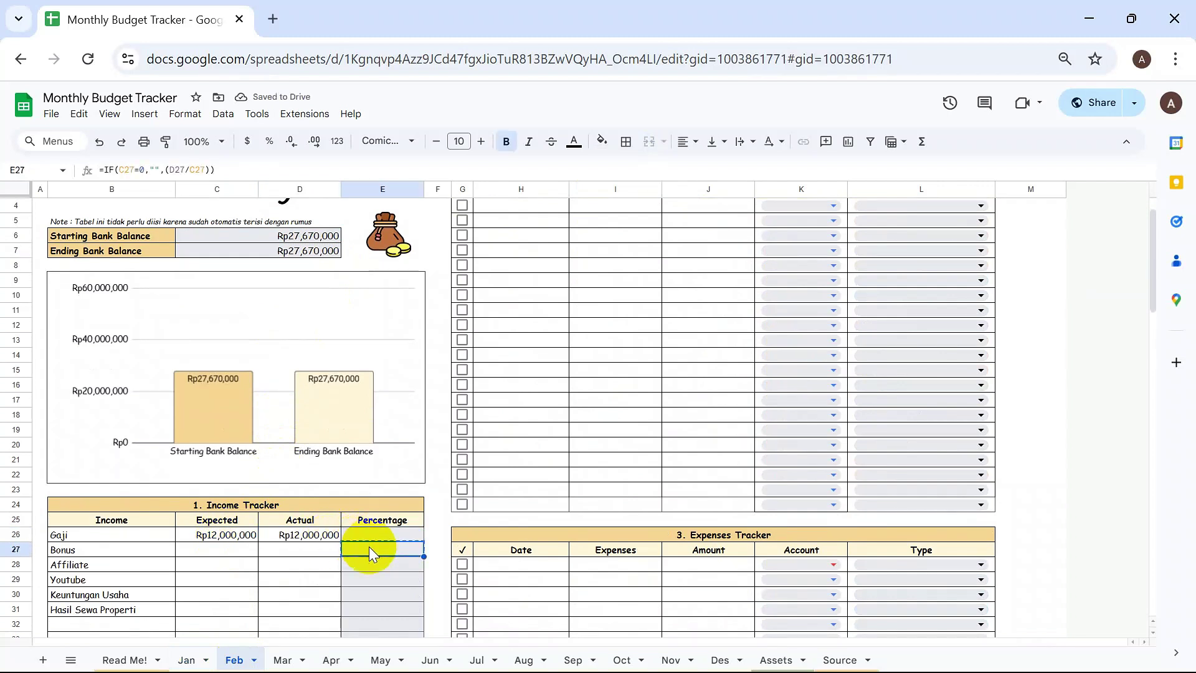
key("Up")
key("ctrl+v")
key("Down")
Review February's Starting Bank Balance formula and the income, allocation, account and expense-type summaries below it.
scroll(368, 546, "down", 3)
scroll(369, 547, "up", 3)
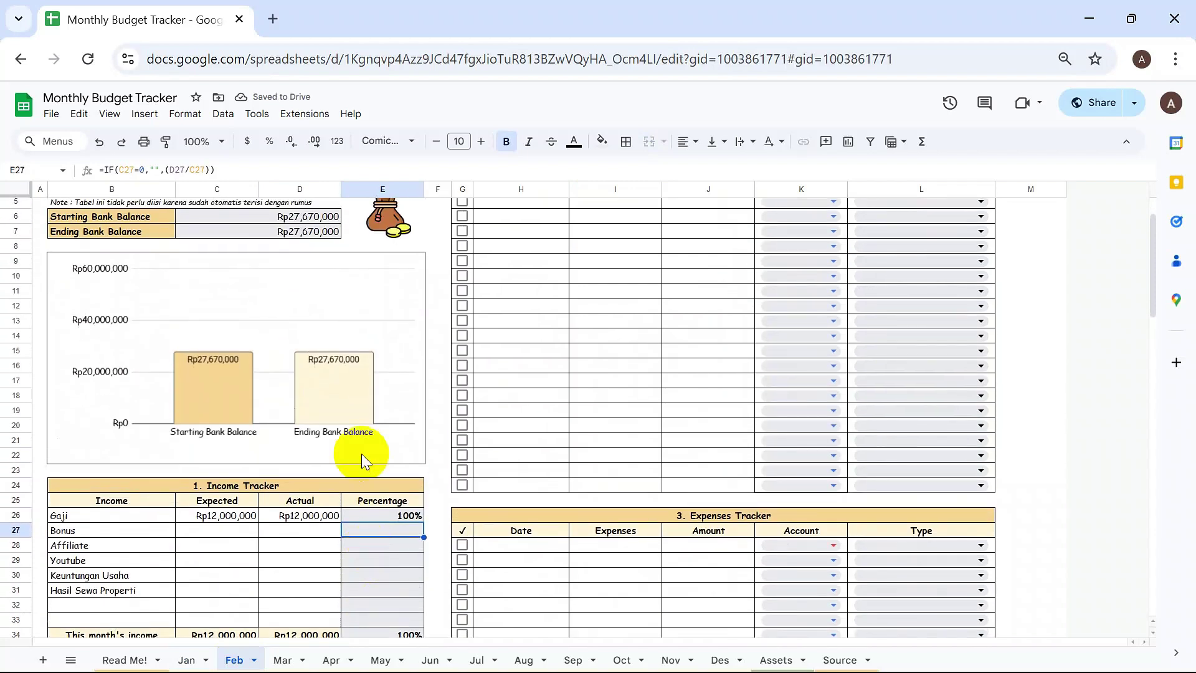
scroll(361, 453, "up", 1)
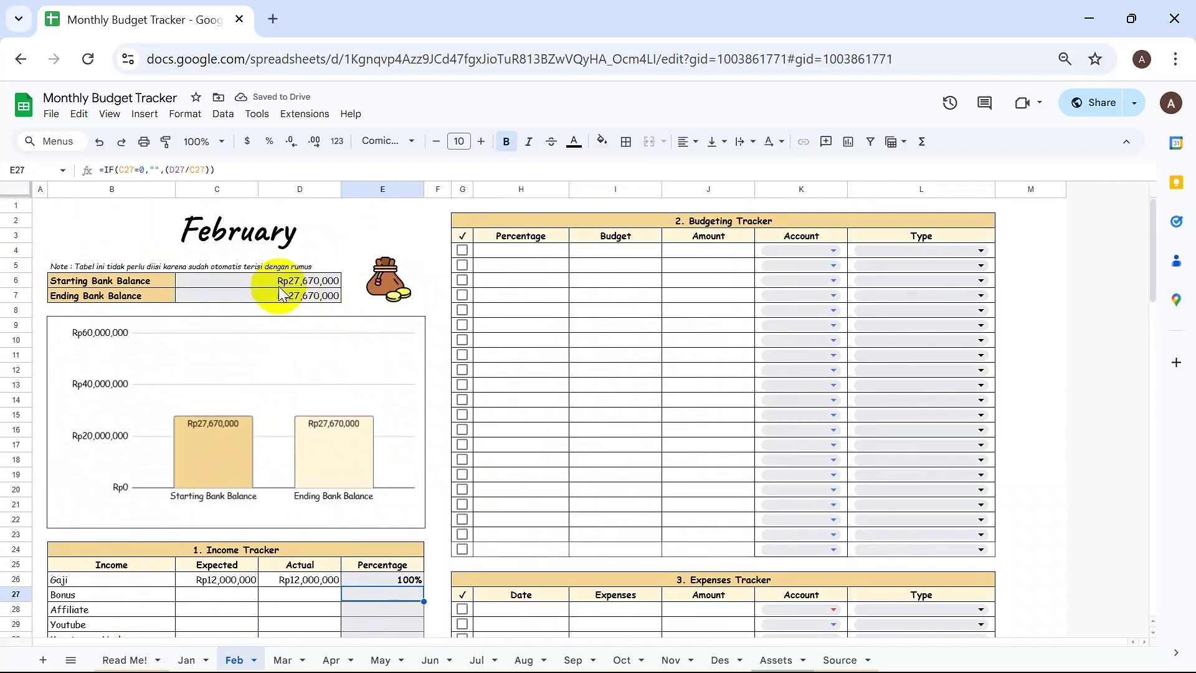
left_click(244, 280)
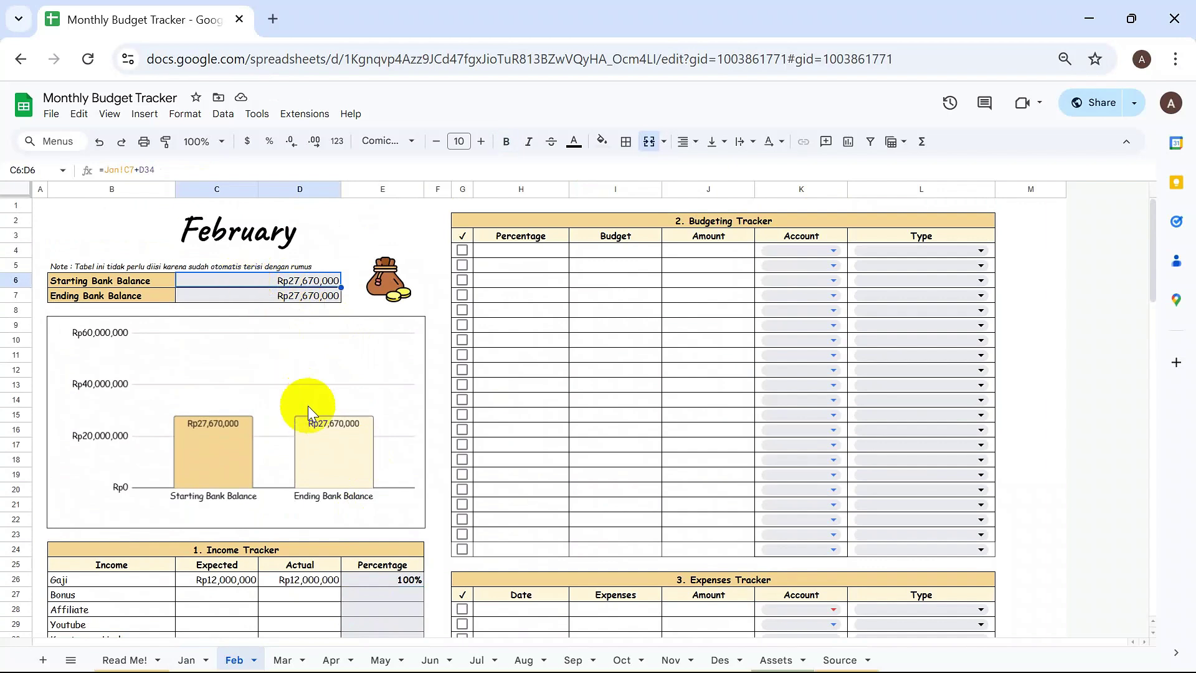
scroll(308, 405, "down", 5)
scroll(309, 412, "down", 2)
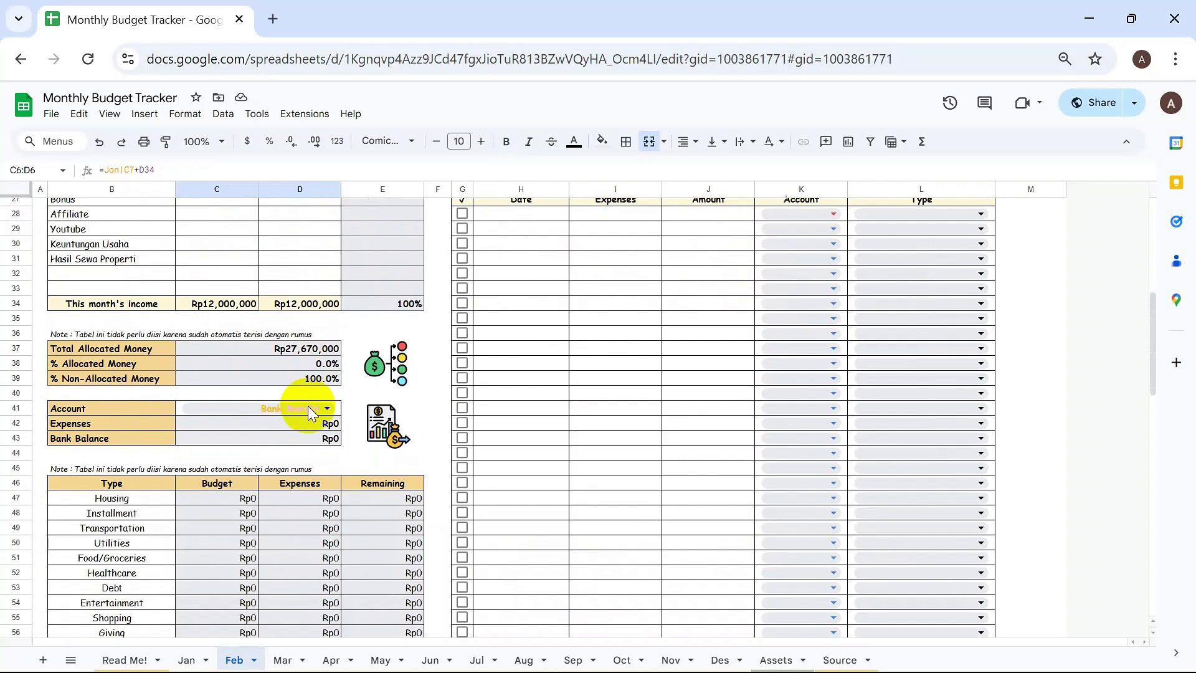
scroll(307, 405, "down", 2)
scroll(308, 406, "up", 10)
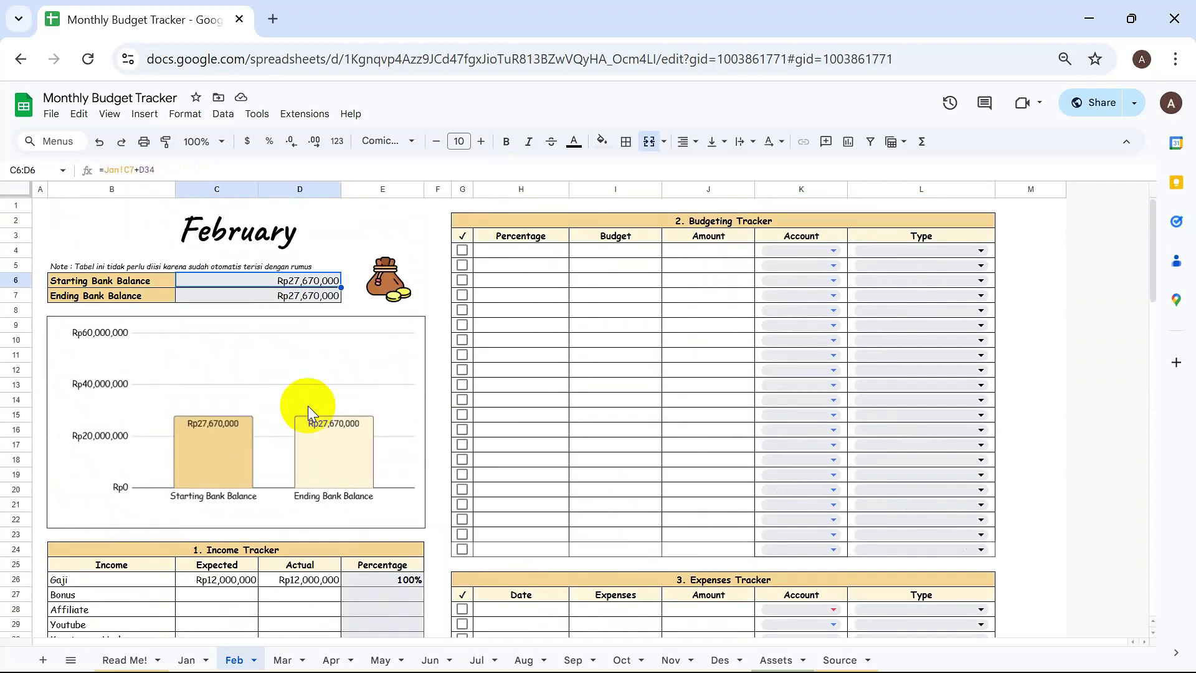
Copy January's Budgeting Tracker entries, Bayar Kosan through Nabung Obligasi (G4:L20), into February's Budgeting Tracker starting at G4.
left_click(229, 552)
left_click(698, 223)
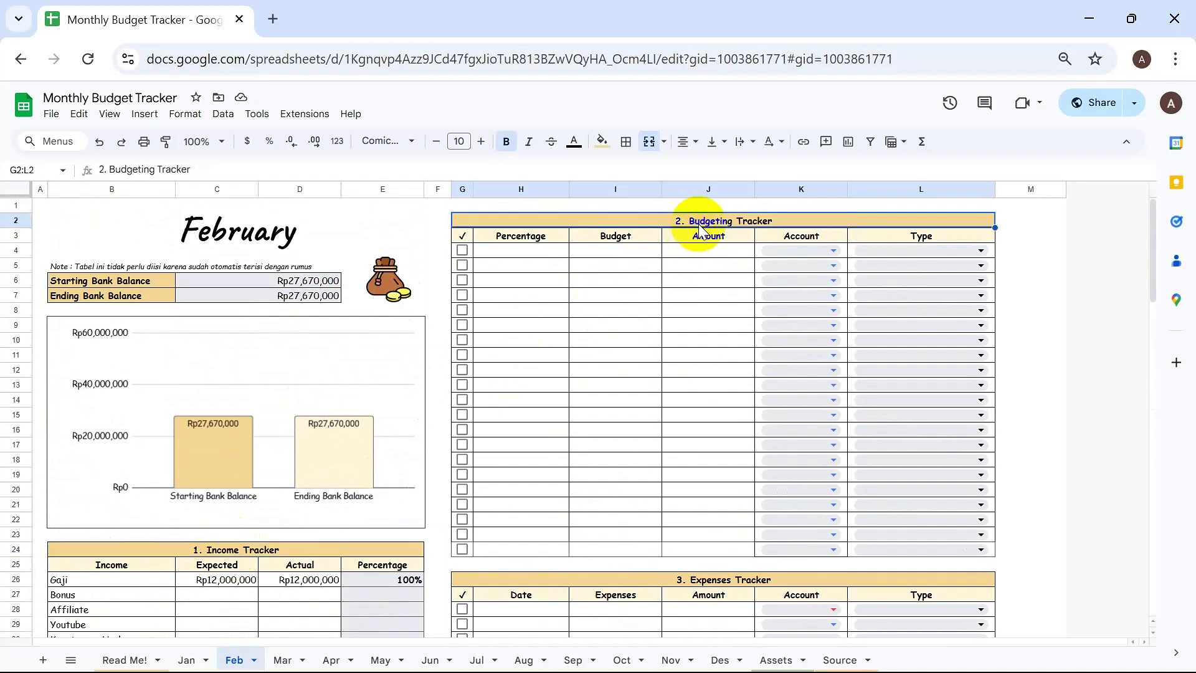
left_click(187, 660)
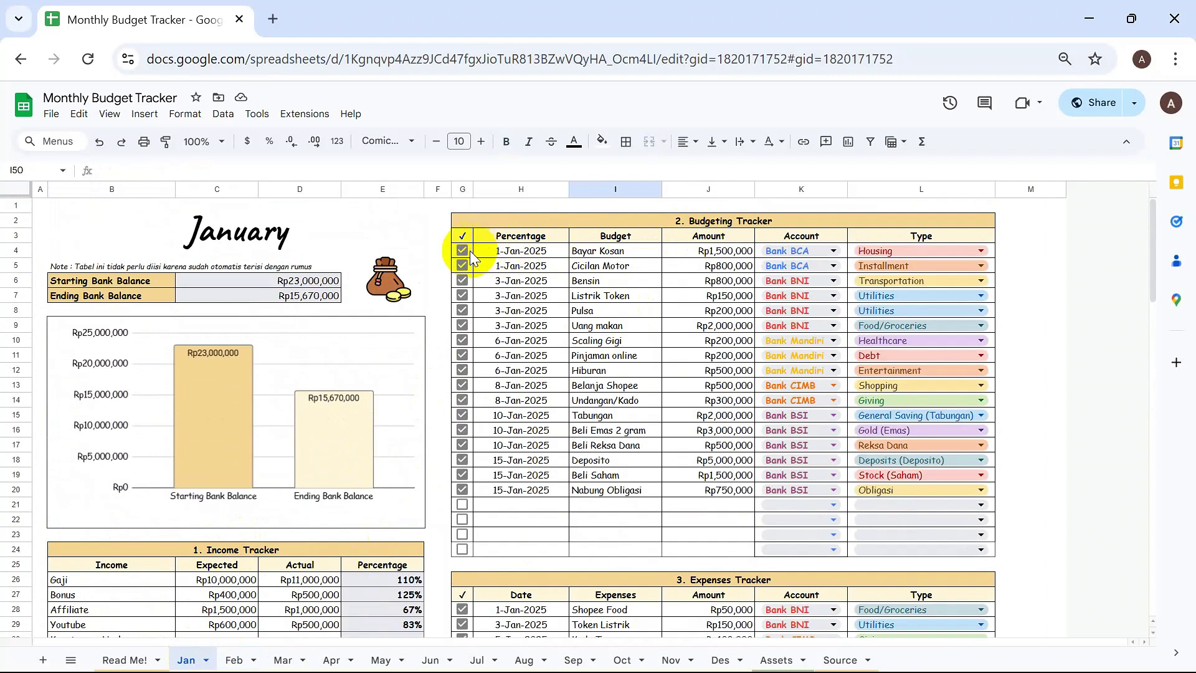
left_click_drag(468, 250, 911, 496)
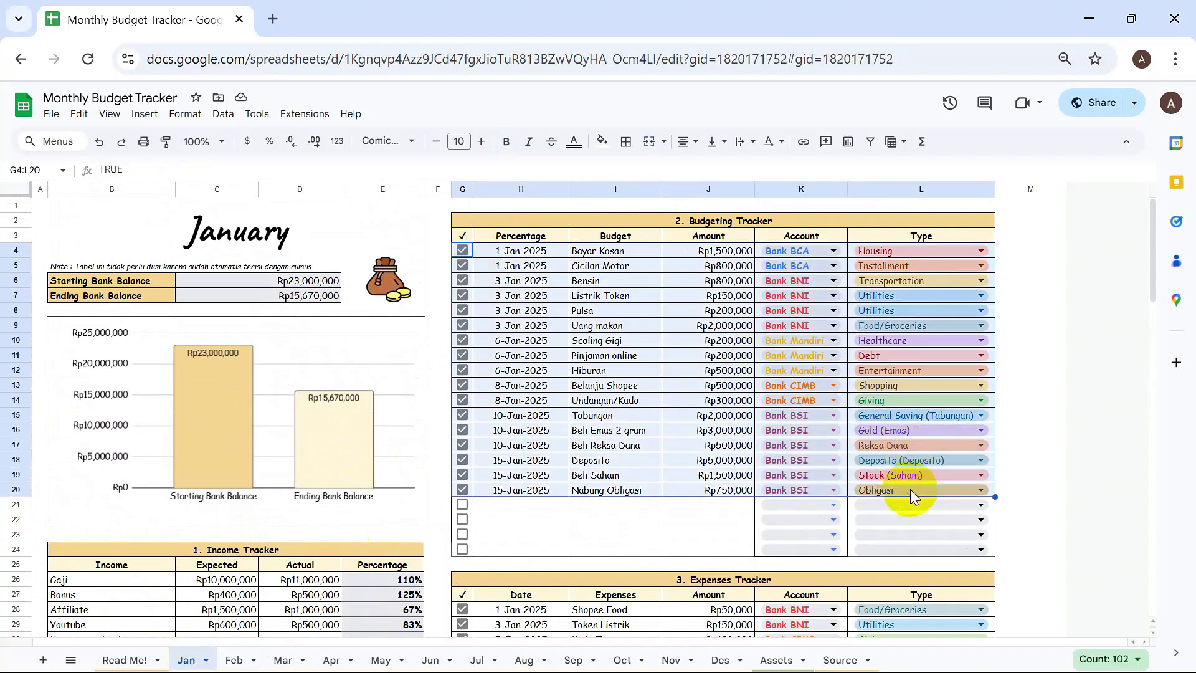
left_click(234, 659)
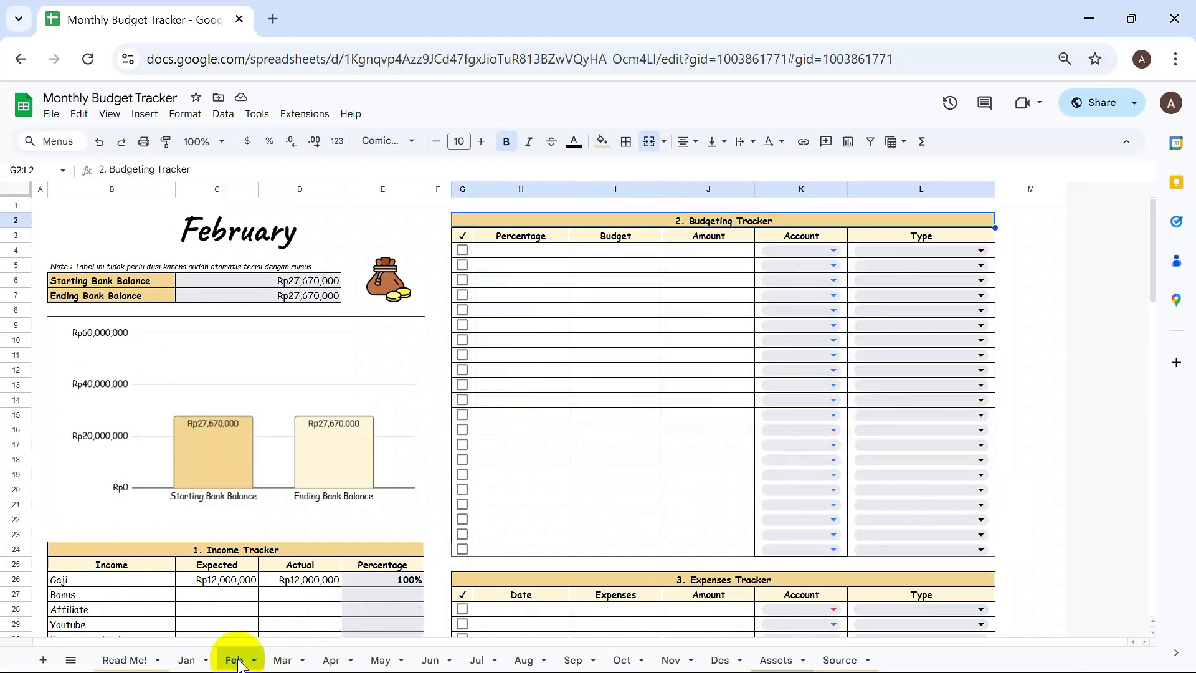
left_click(470, 253)
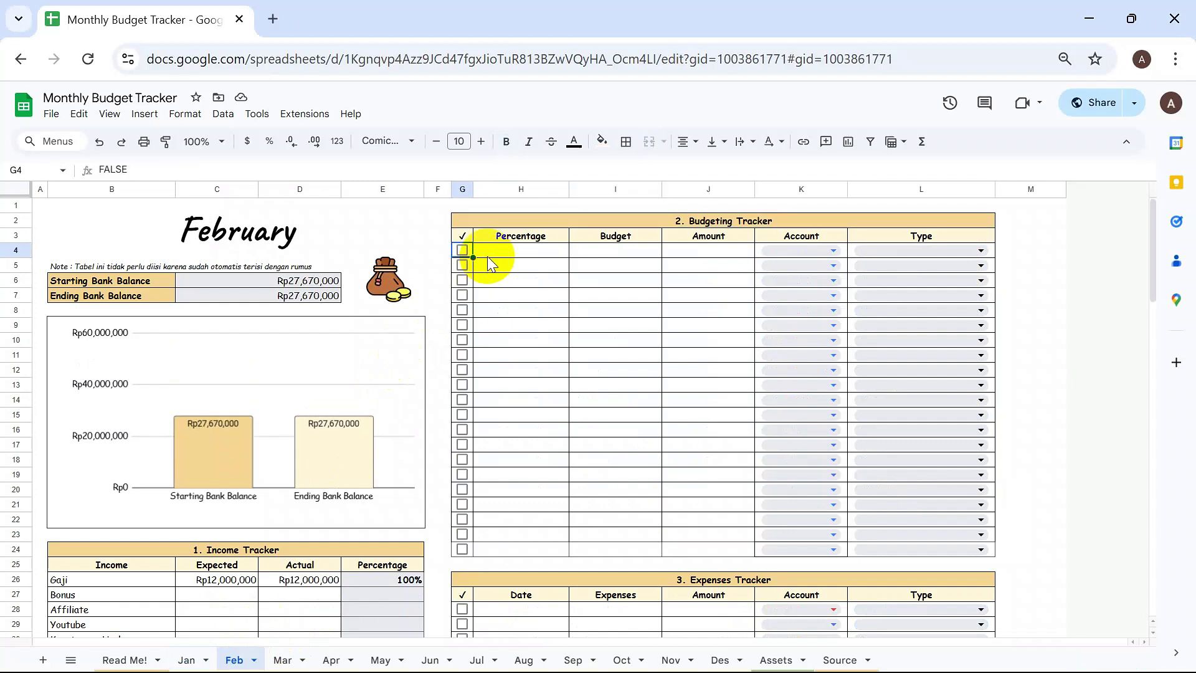
key("ctrl+v")
Set the date of the Bayar Kosan entry in February's Budgeting Tracker to 2-Feb-2025.
double_click(511, 257)
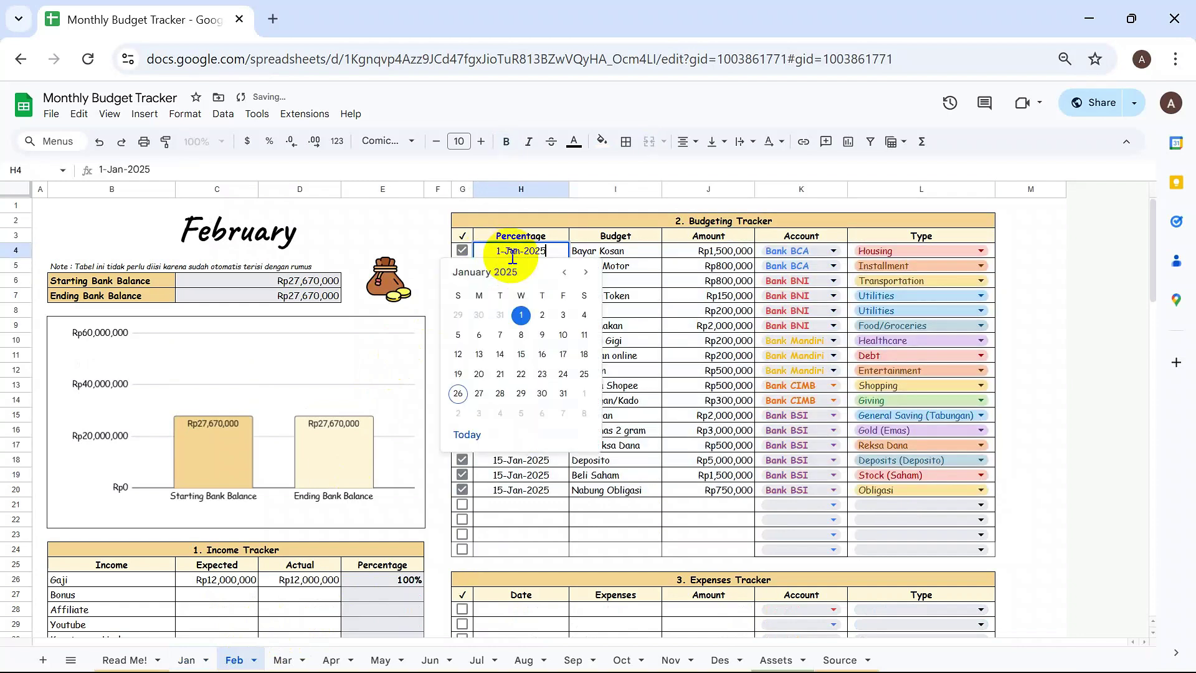
left_click(584, 274)
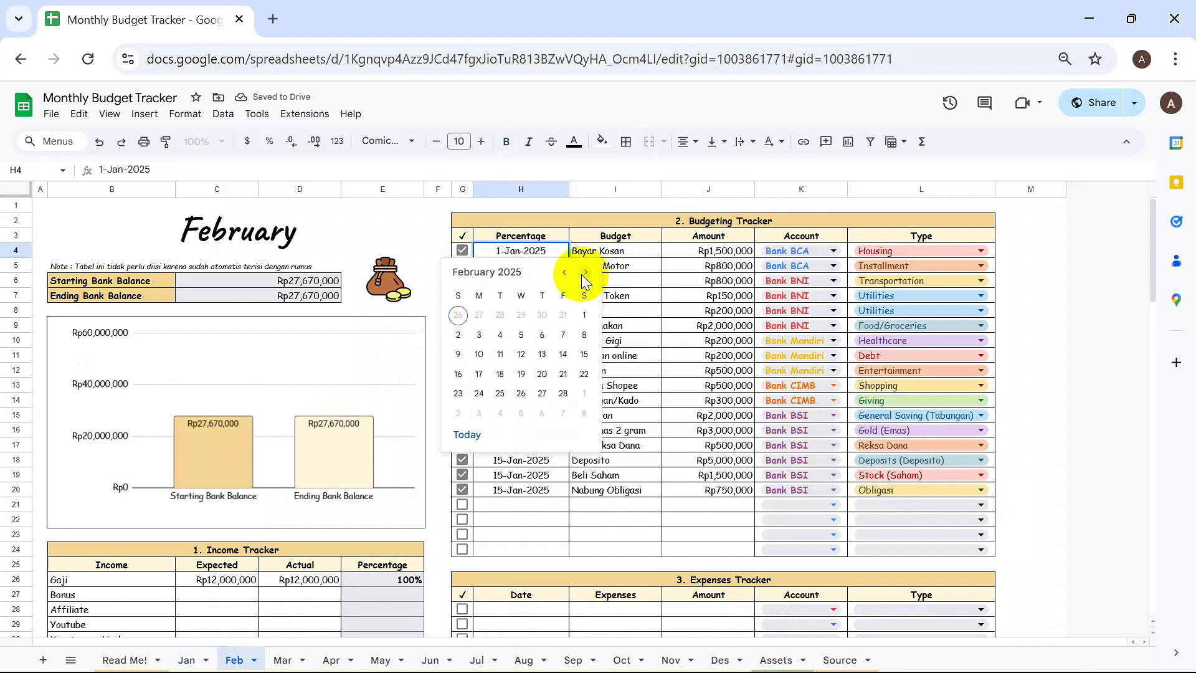
left_click(457, 334)
key("Return")
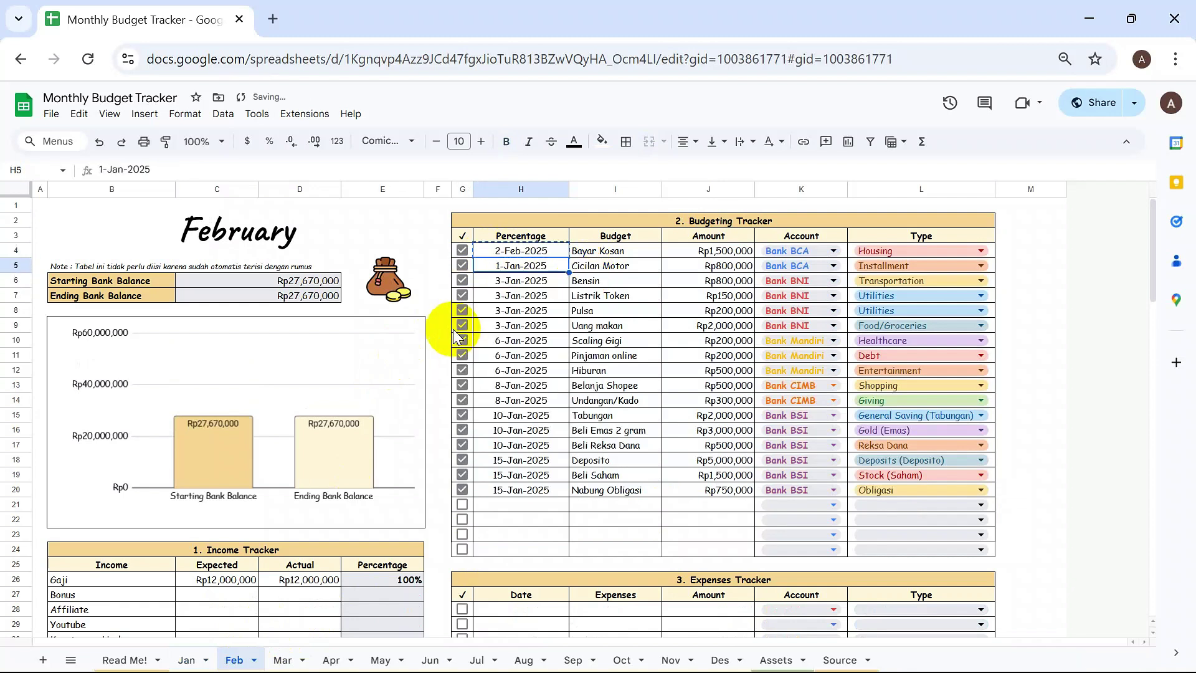
Replace the dates of the remaining February budget entries, Cicilan Motor through Nabung Obligasi (H5:H20), with a copy of 2-Feb-2025.
key("shift+Down")
key("shift+Down")
key("shift+Down")
key("shift+Down")
key("shift+Down")
key("shift+Down")
key("shift+Down")
key("shift+Down")
key("shift+Down")
key("shift+Down")
key("shift+Down")
key("shift+Down")
key("shift+Down")
key("shift+Down")
key("shift+Down")
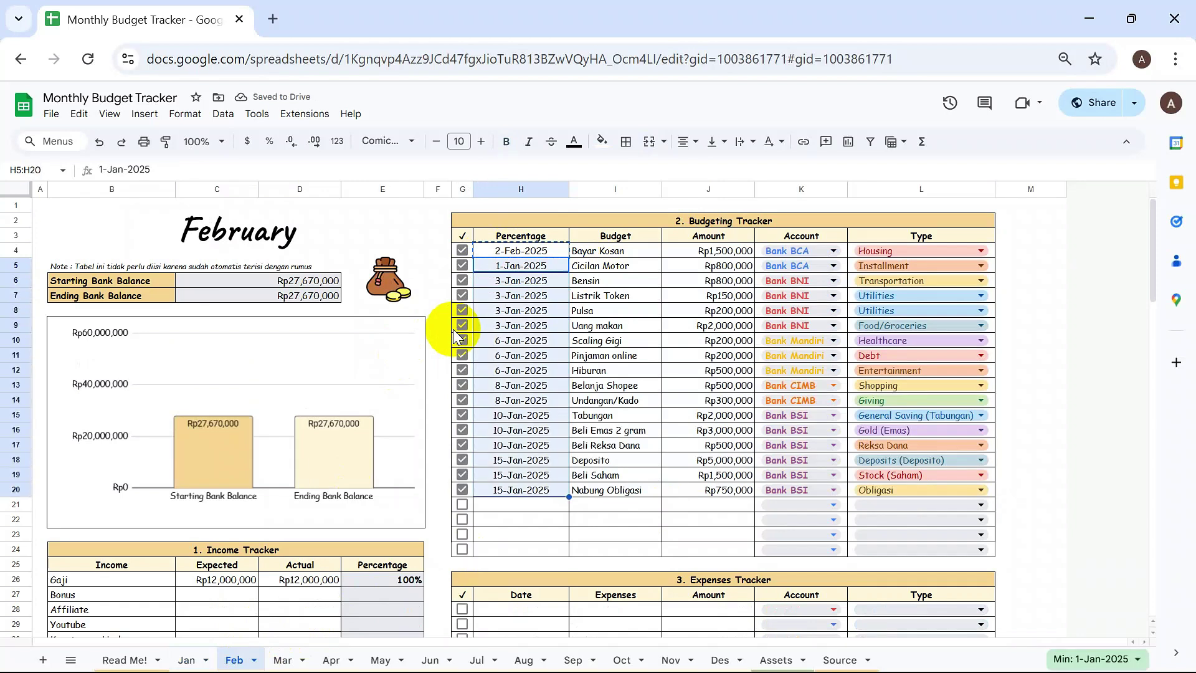
key("ctrl+v")
Copy January's Expenses Tracker entries, Shopee Food through Nonton Bioskop (G28:L41), into February's Expenses Tracker starting at G28.
scroll(613, 390, "down", 3)
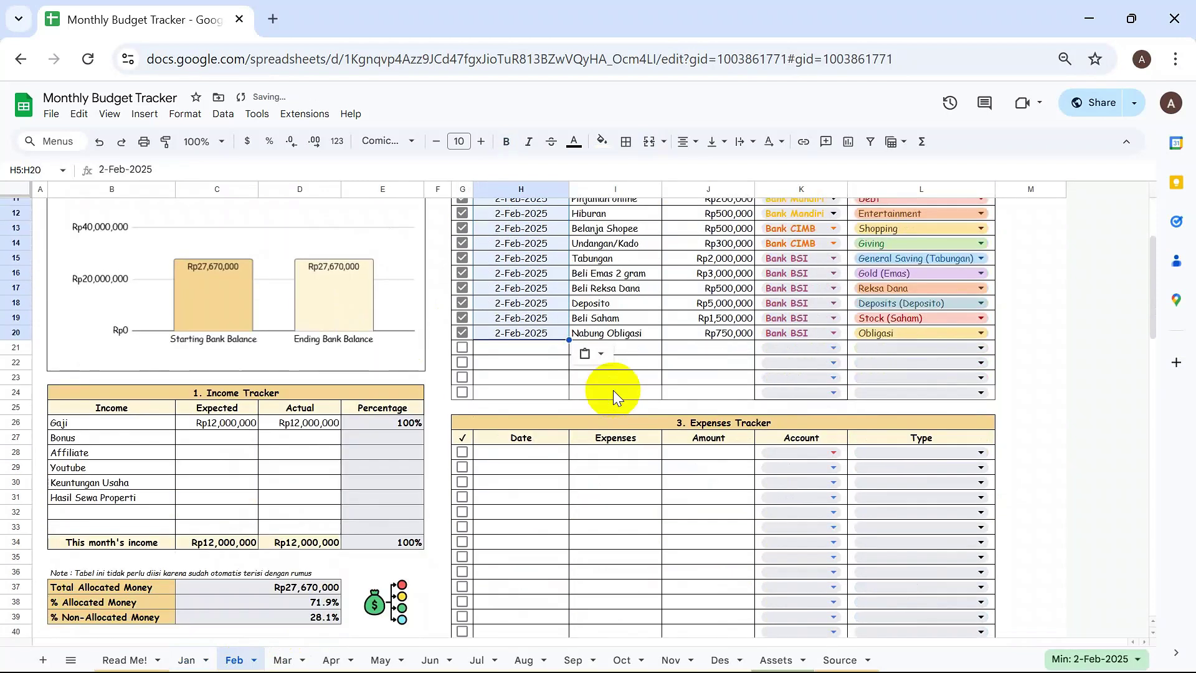
left_click(681, 440)
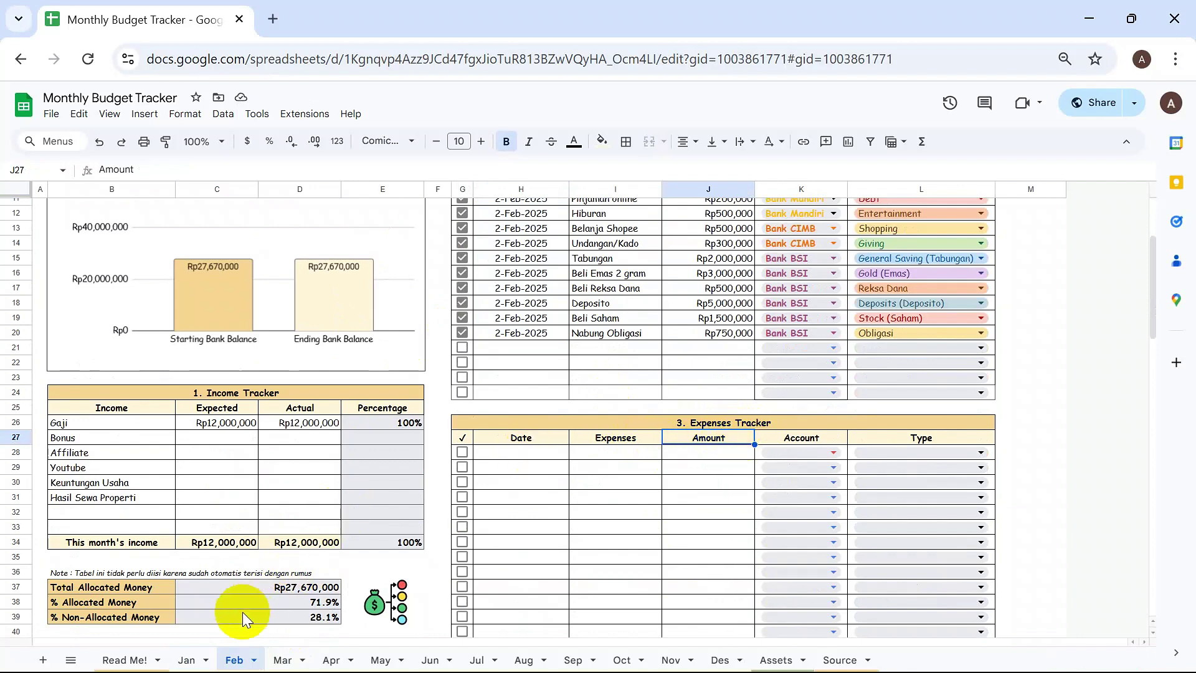
left_click(187, 660)
scroll(564, 335, "down", 3)
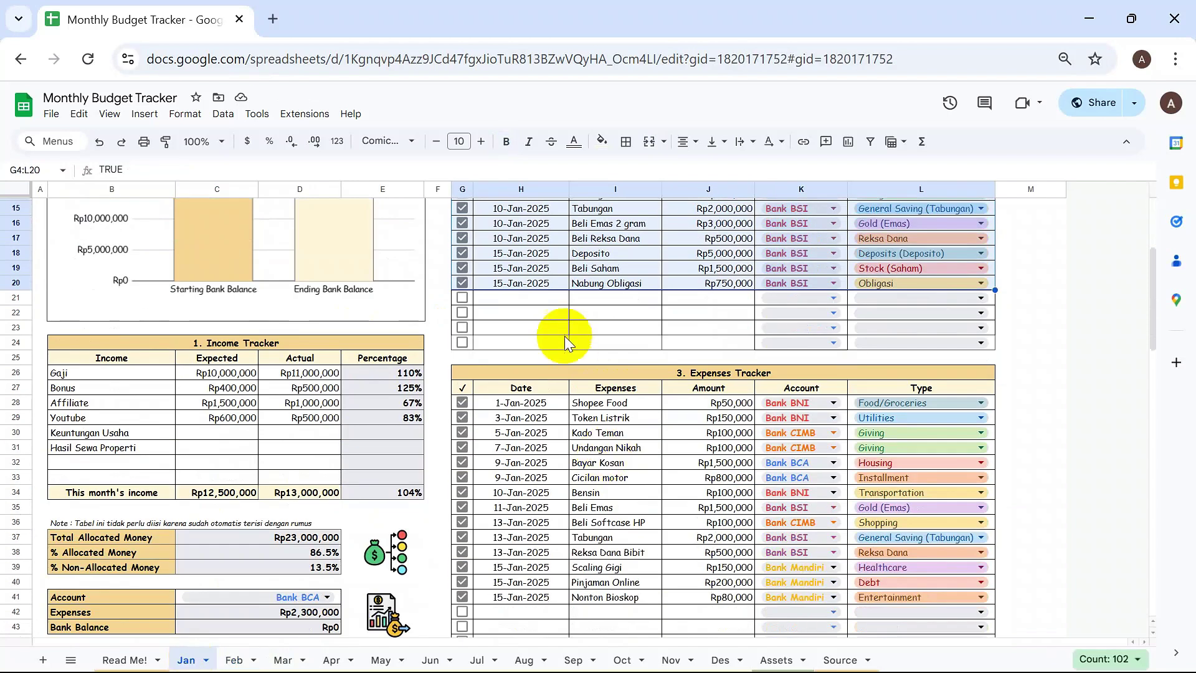
left_click(477, 402)
key("shift+Down")
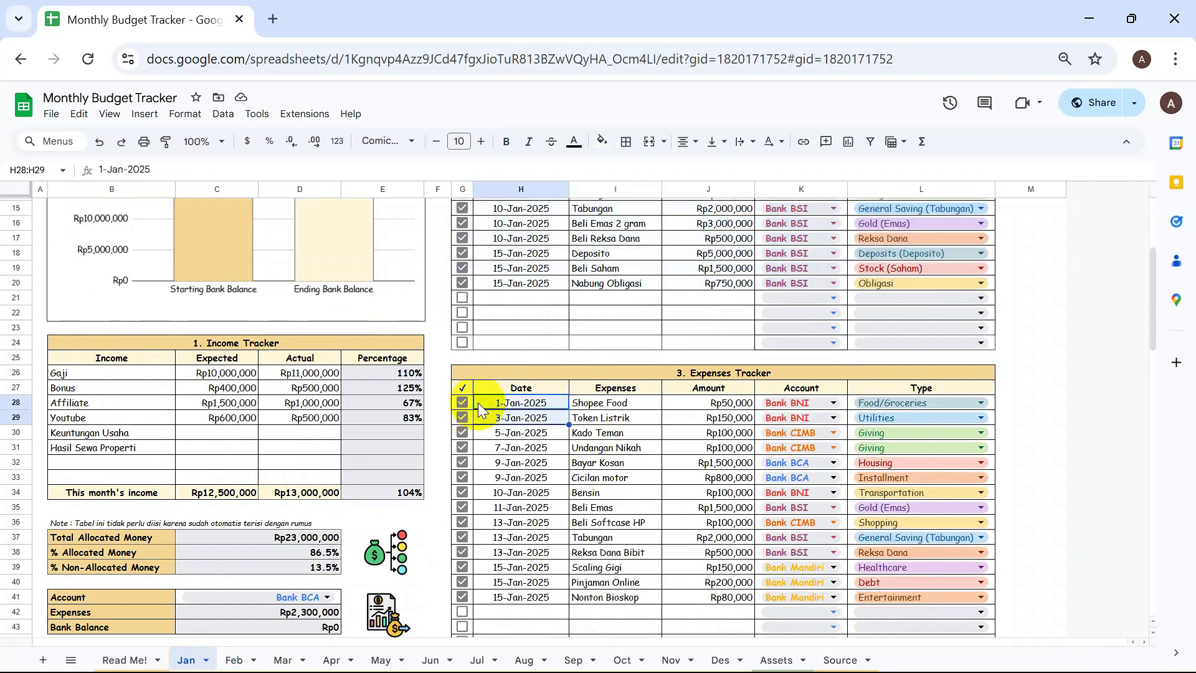
key("Left")
key("shift+Down")
key("shift+Down")
key("shift+Down")
key("shift+Down")
key("shift+Down")
key("shift+Down")
key("shift+Down")
key("shift+Down")
key("shift+Down")
key("shift+Down")
key("shift+Down")
key("shift+Down")
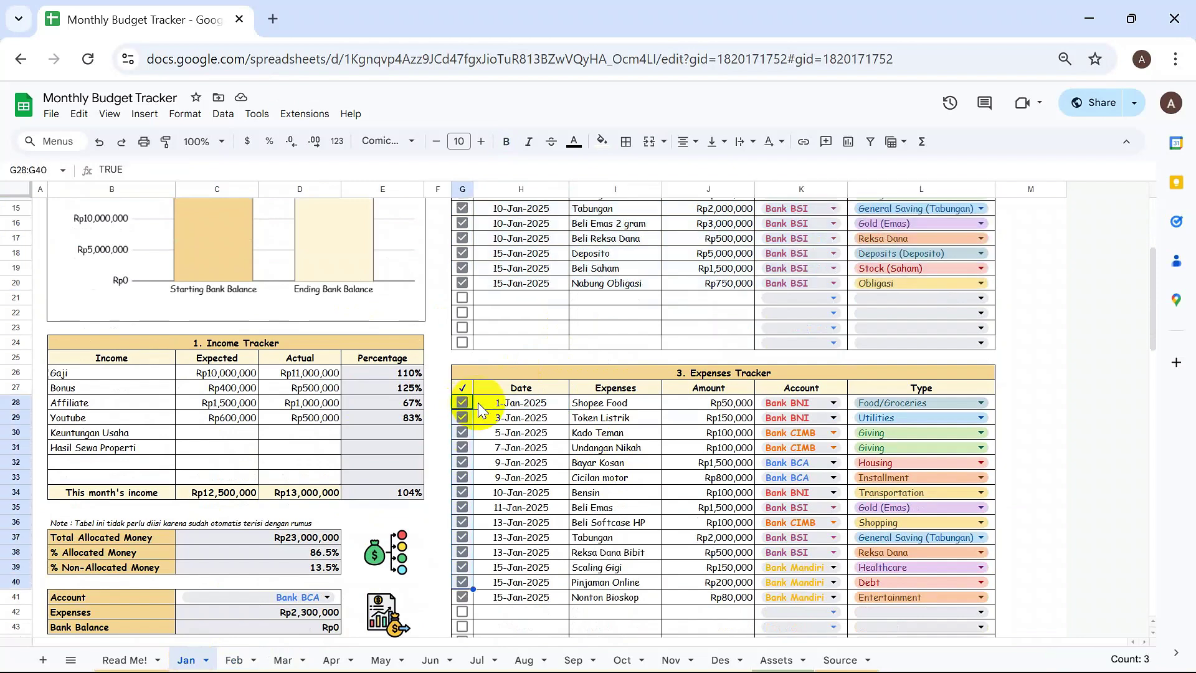
key("shift+Down")
key("shift+Right")
key("shift+Right")
key("shift+Right")
key("shift+Right")
key("shift+Right")
key("shift+Right")
key("shift+Left")
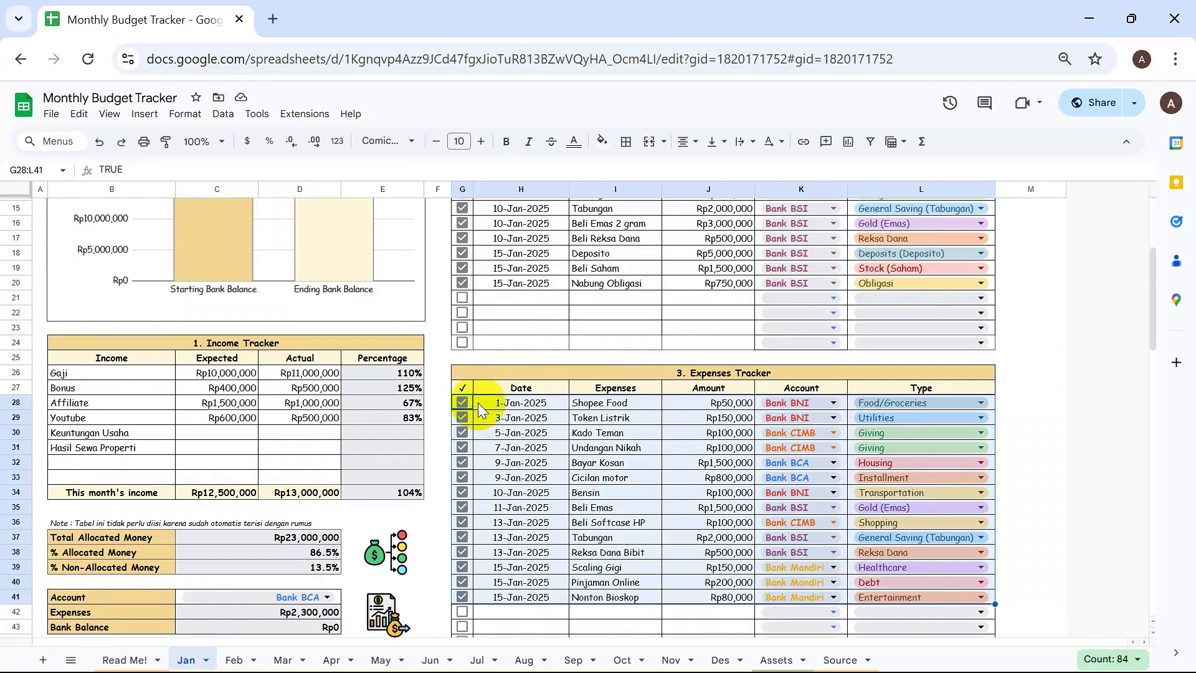
left_click(234, 658)
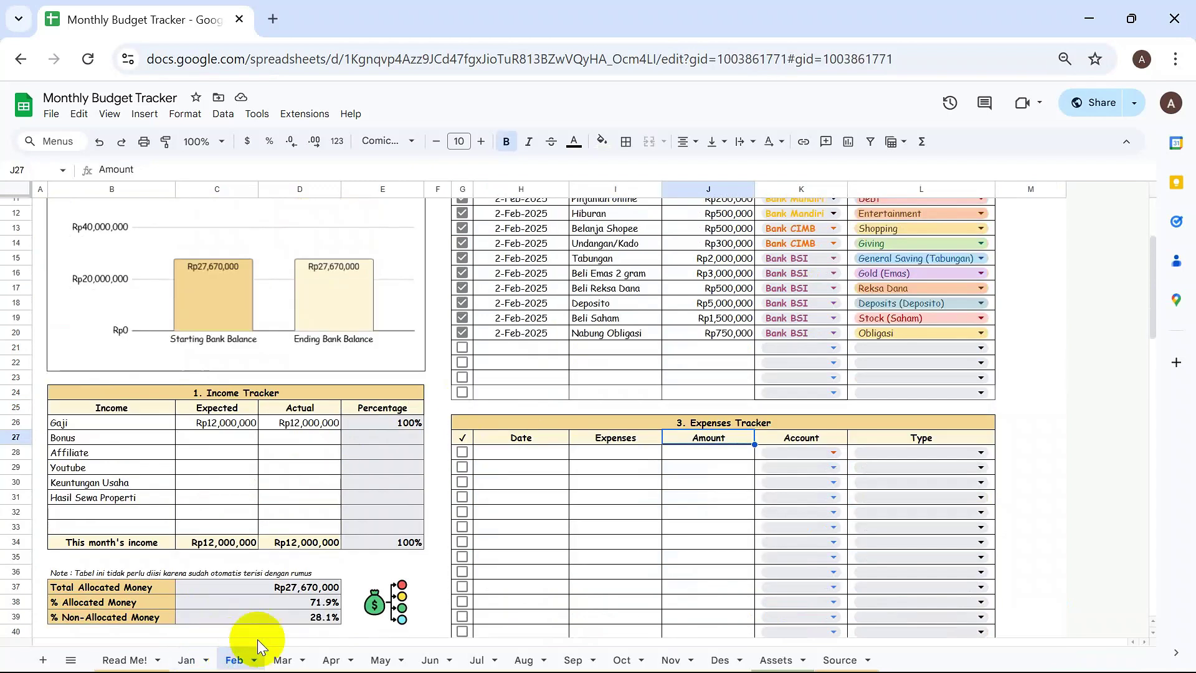
left_click(487, 447)
key("Left")
key("ctrl+v")
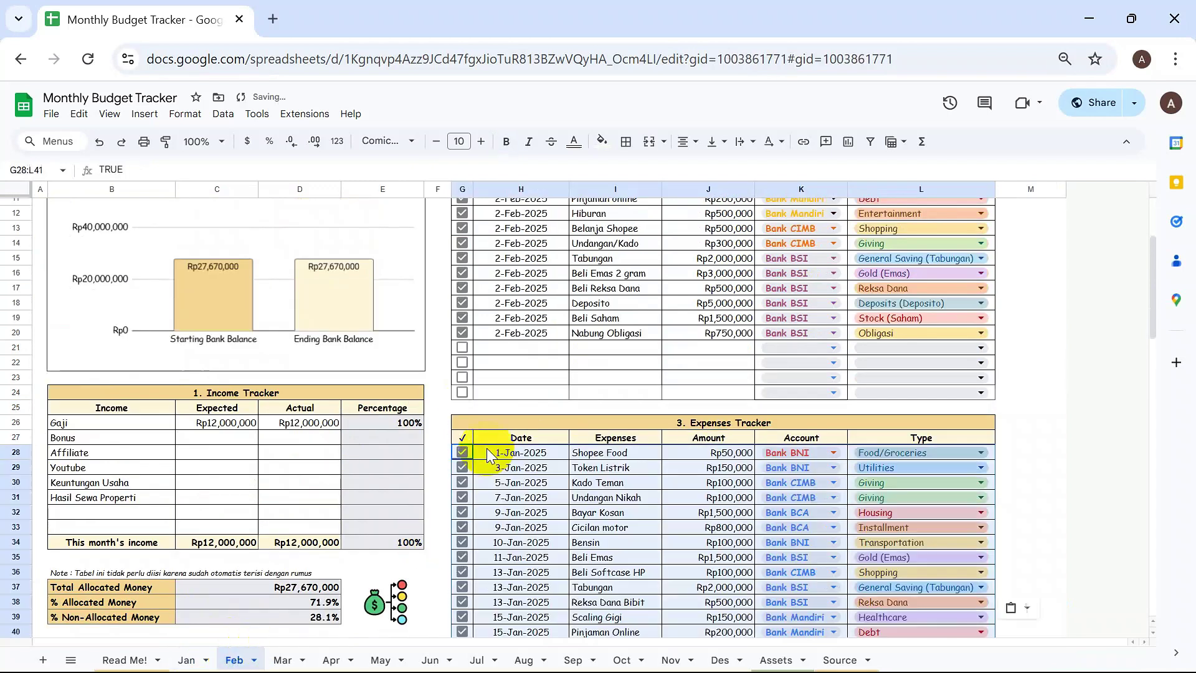
Set the date of the Shopee Food entry in February's Expenses Tracker to 5-Feb-2025.
scroll(650, 464, "down", 3)
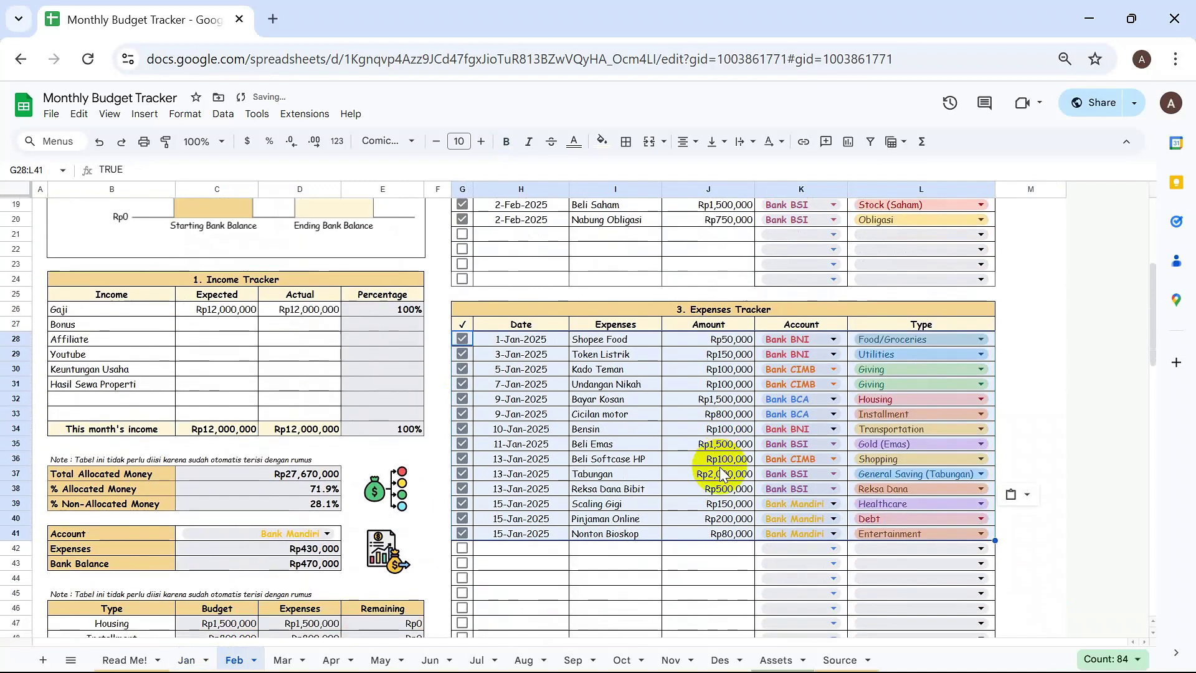
left_click(533, 341)
double_click(534, 341)
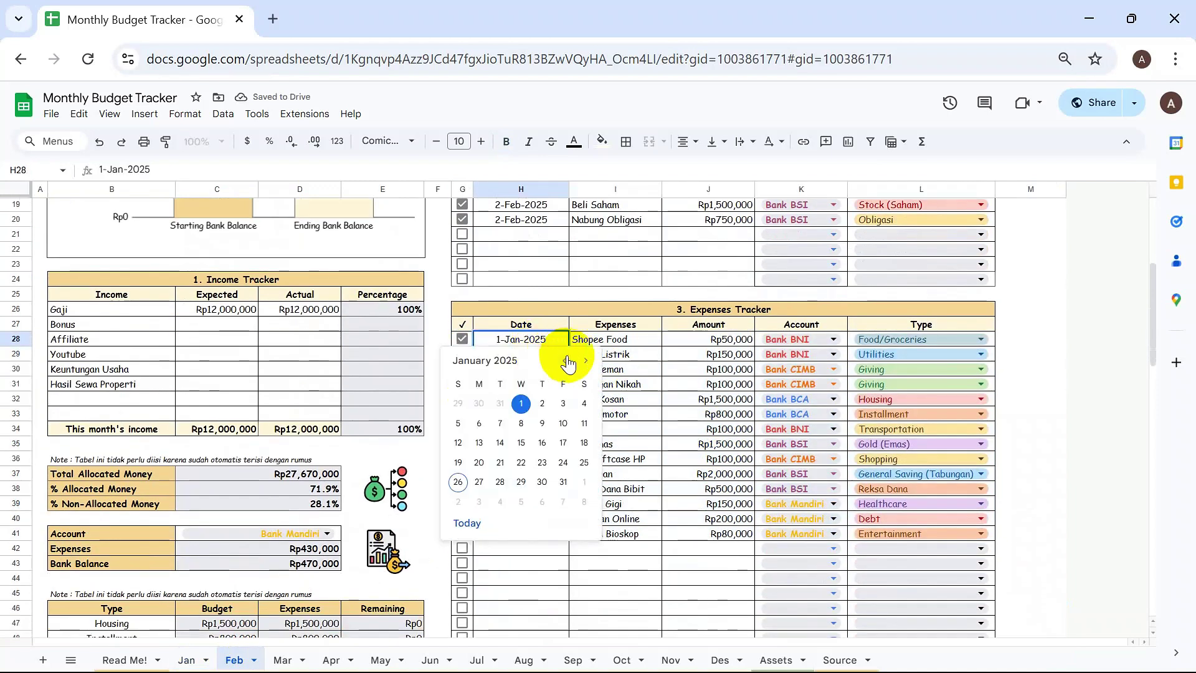
left_click(591, 360)
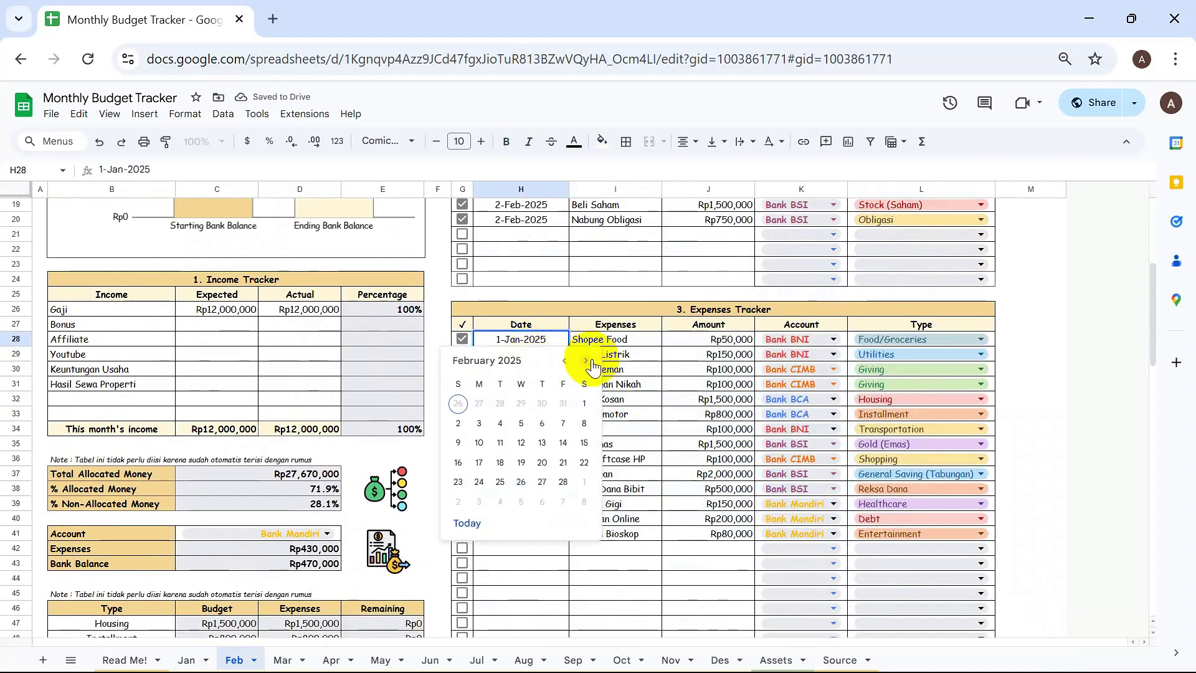
left_click(523, 424)
Replace the dates of the remaining February expense entries, Token Listrik through Nonton Bioskop (H29:H41), with a copy of 5-Feb-2025.
key("ctrl+c")
key("Down")
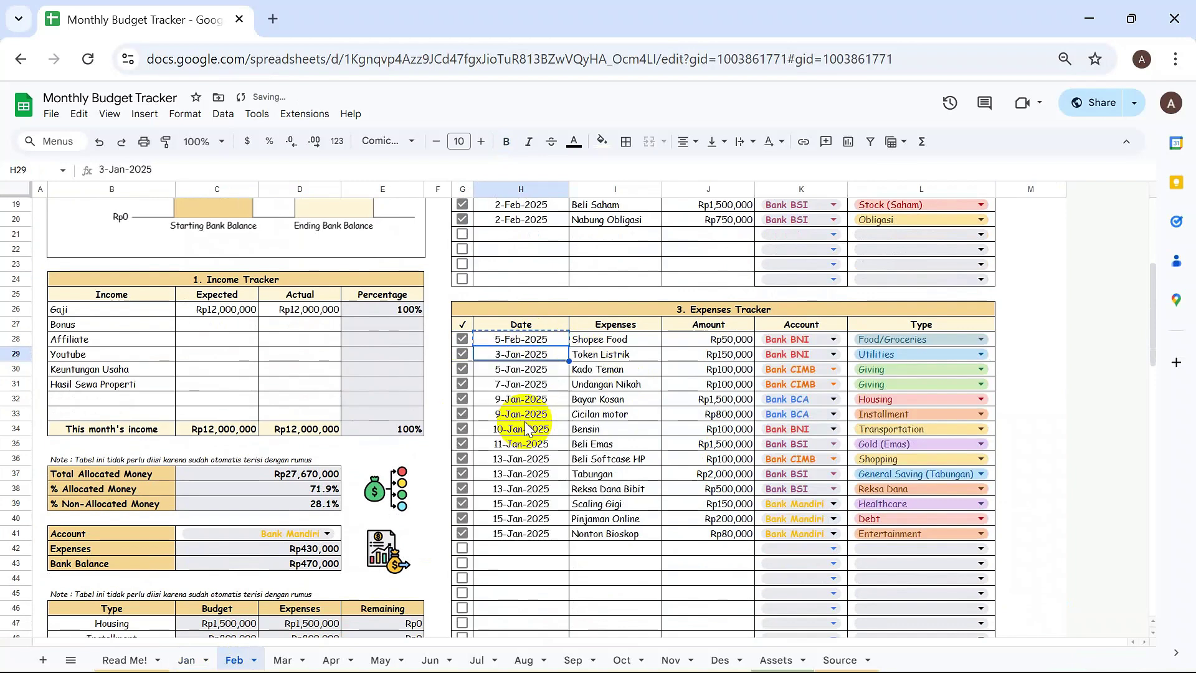
key("shift+Down")
key("shift+Down")
key("shift+Down")
key("shift+Down")
key("shift+Down")
key("shift+Down")
key("shift+Down")
key("shift+Down")
key("shift+Down")
key("shift+Down")
key("shift+Down")
key("shift+Down")
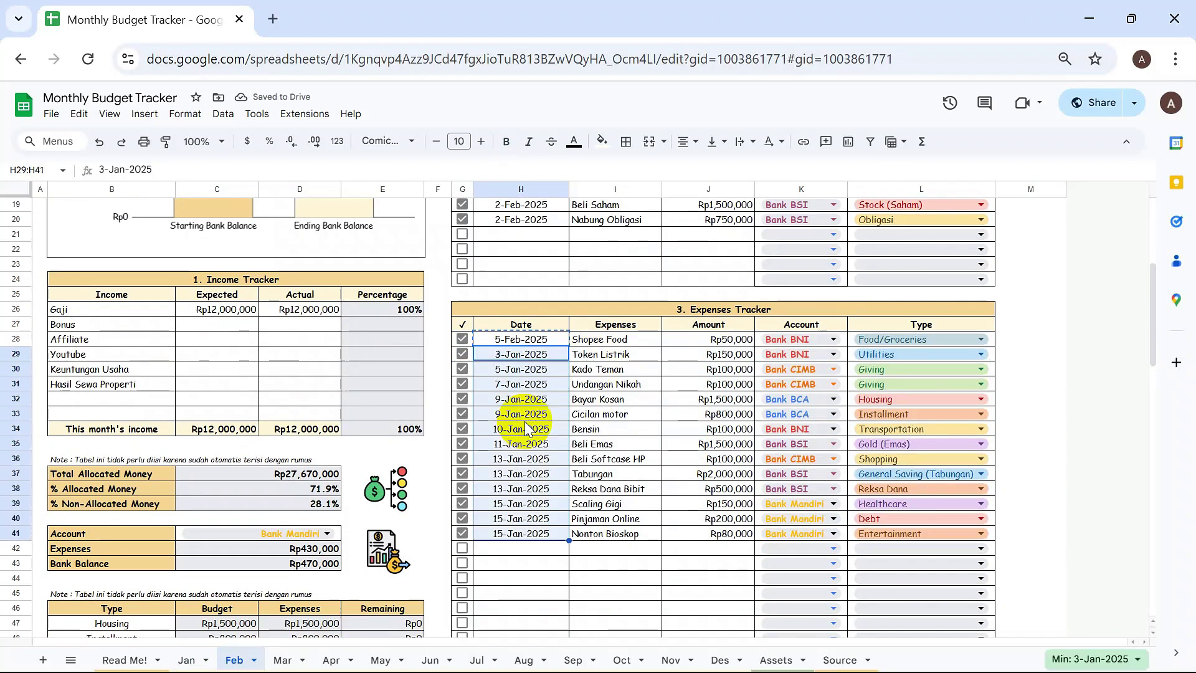
key("ctrl+v")
Review February's bank balances, budget and savings summaries and charts, and check the Starting Bank Balance on the March sheet.
left_click(339, 372)
scroll(342, 376, "up", 3)
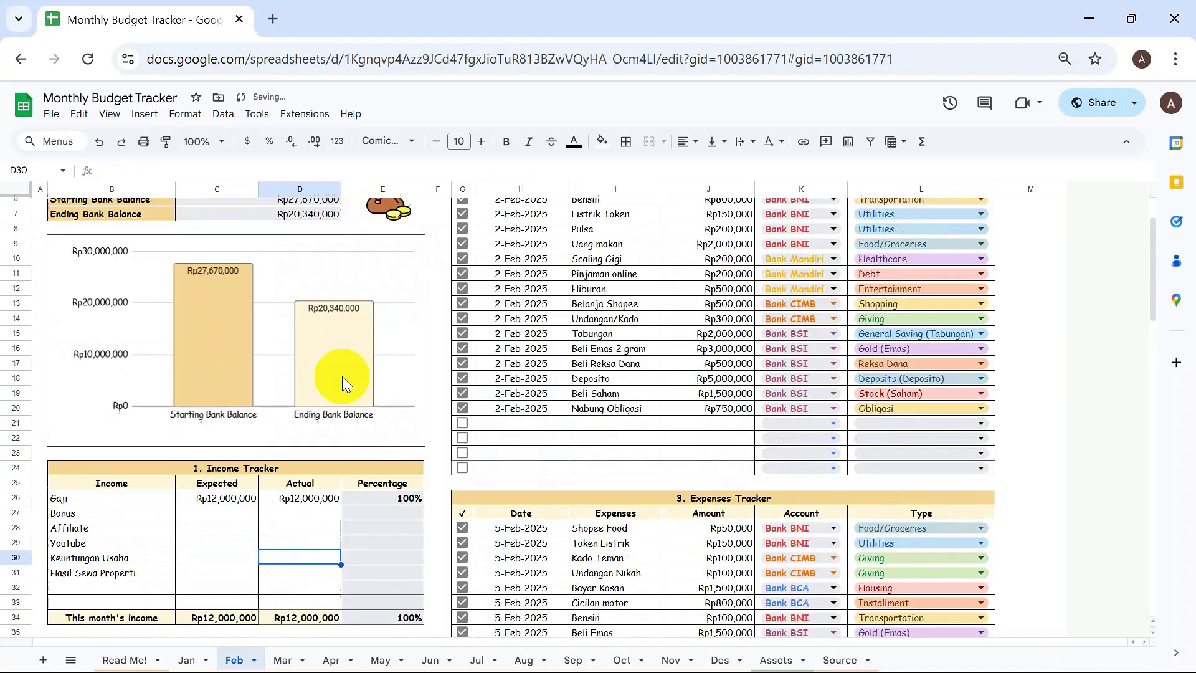
scroll(342, 376, "up", 2)
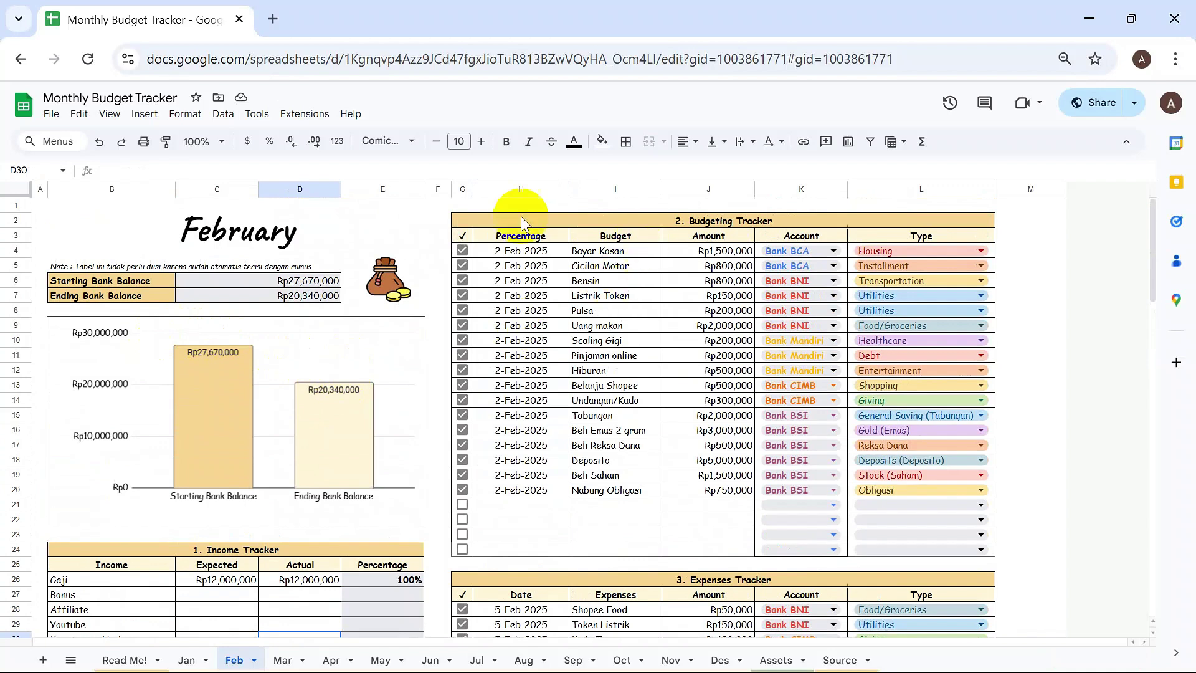
scroll(443, 406, "down", 4)
scroll(573, 342, "up", 4)
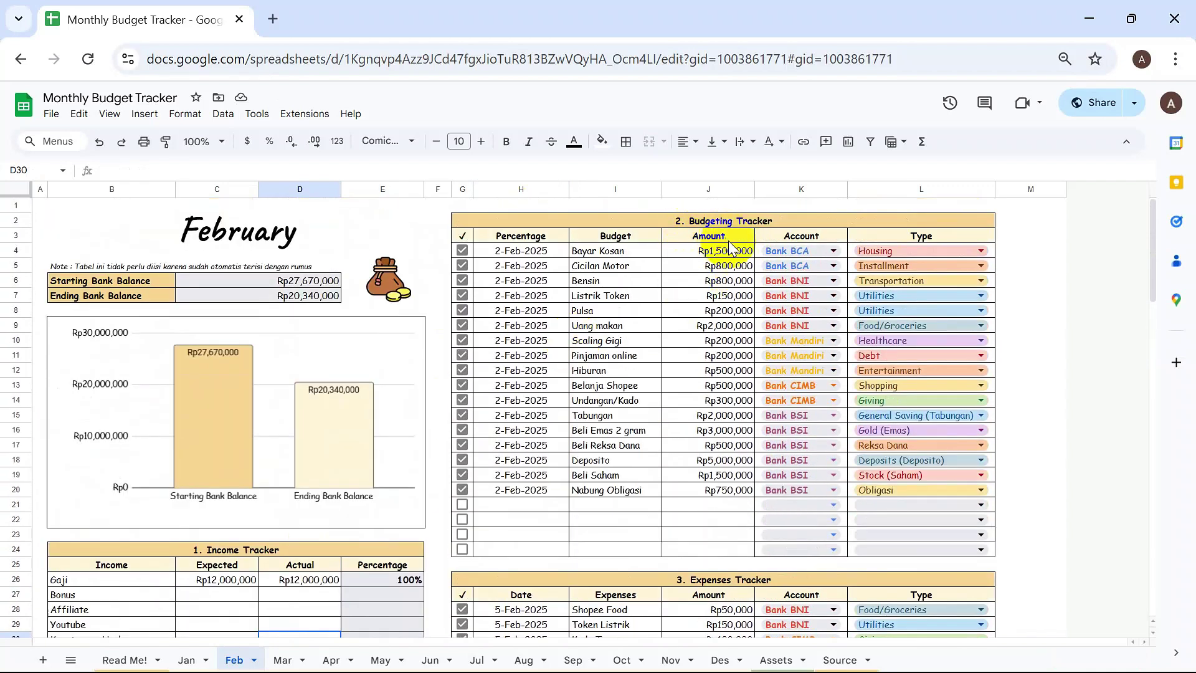
scroll(708, 441, "down", 4)
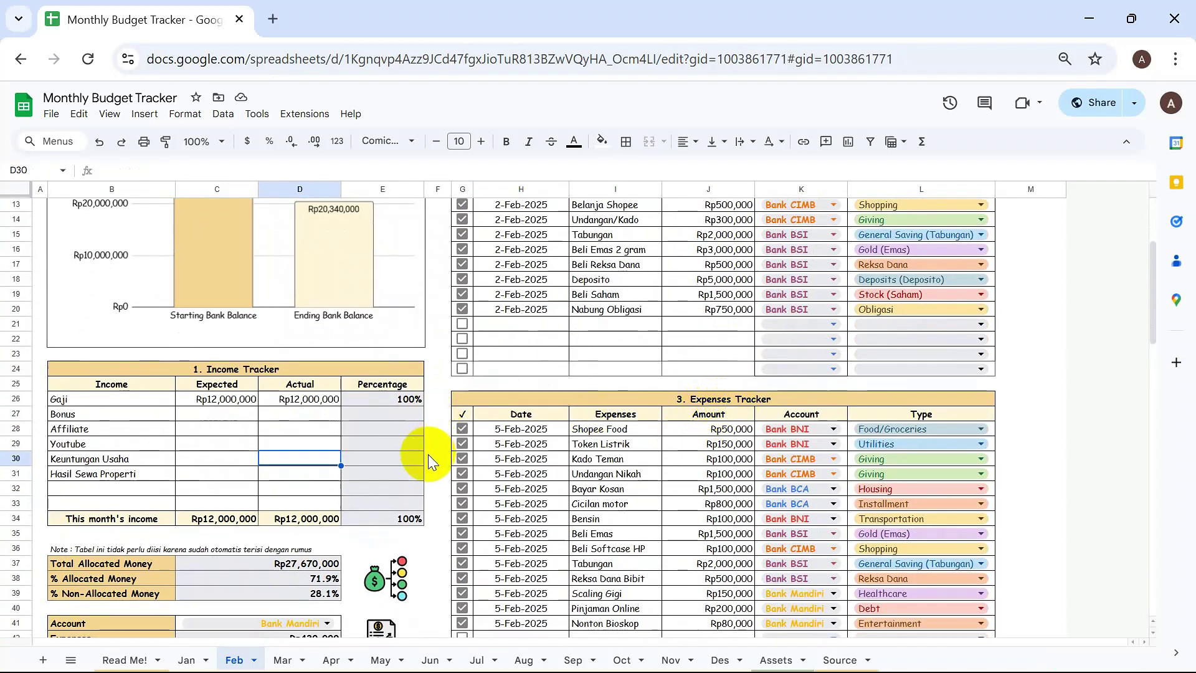
scroll(428, 454, "down", 6)
scroll(428, 456, "down", 11)
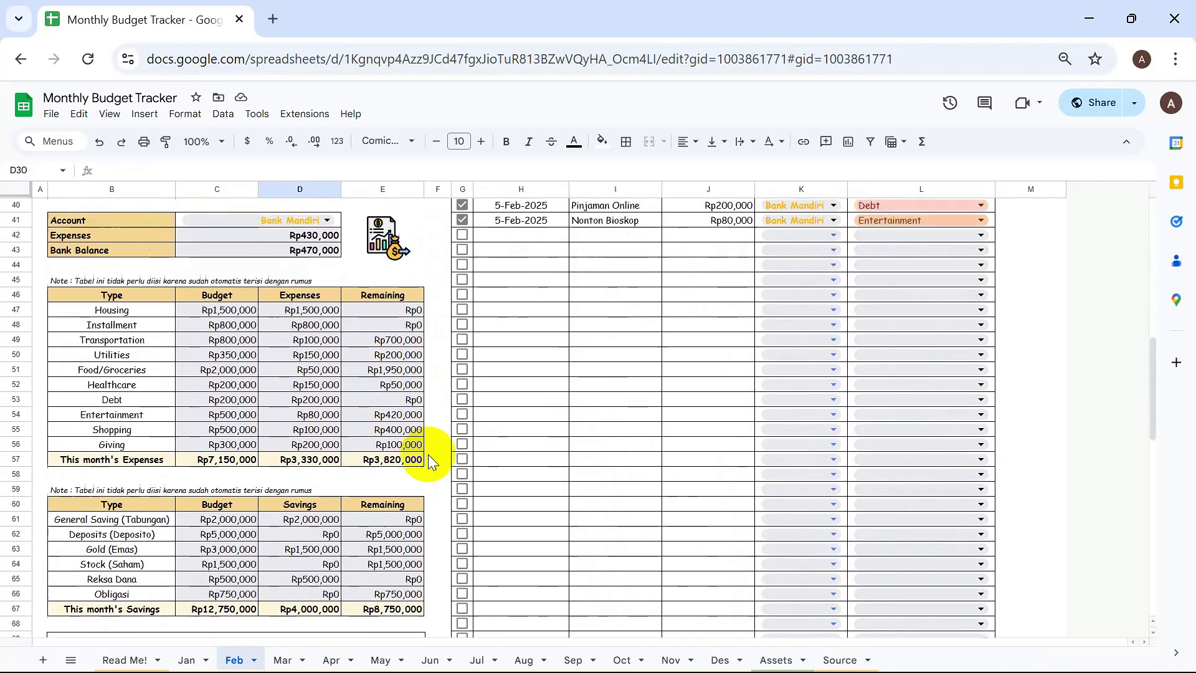
scroll(429, 456, "down", 10)
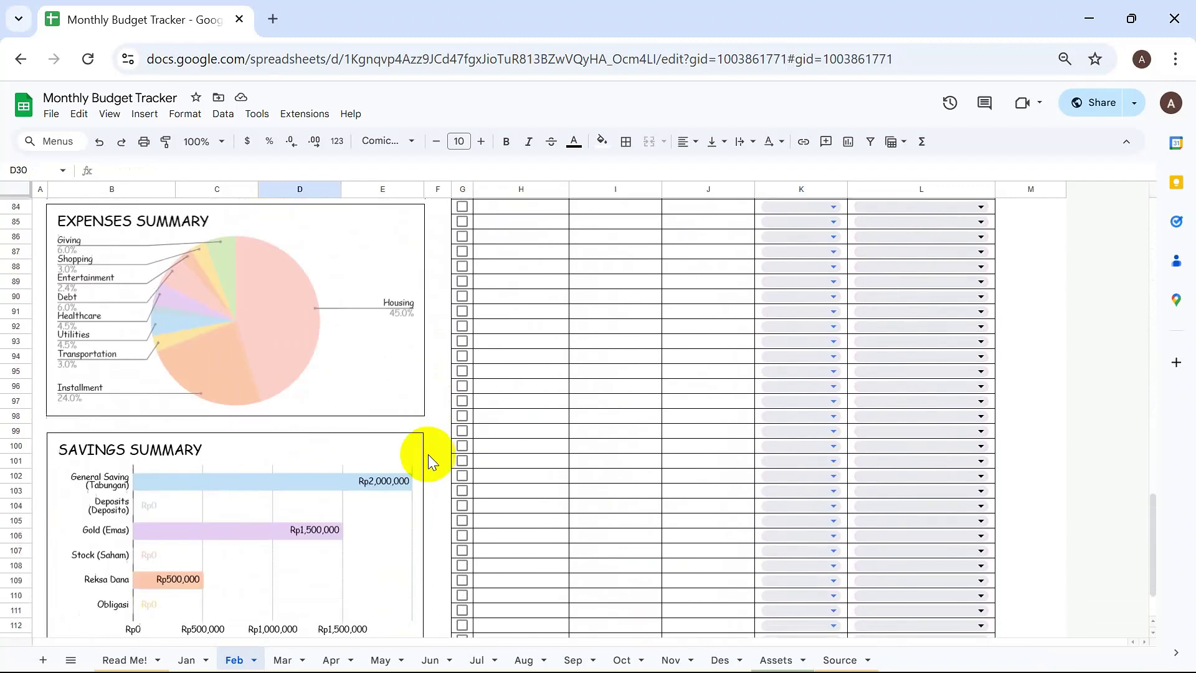
scroll(428, 456, "up", 20)
scroll(428, 461, "up", 4)
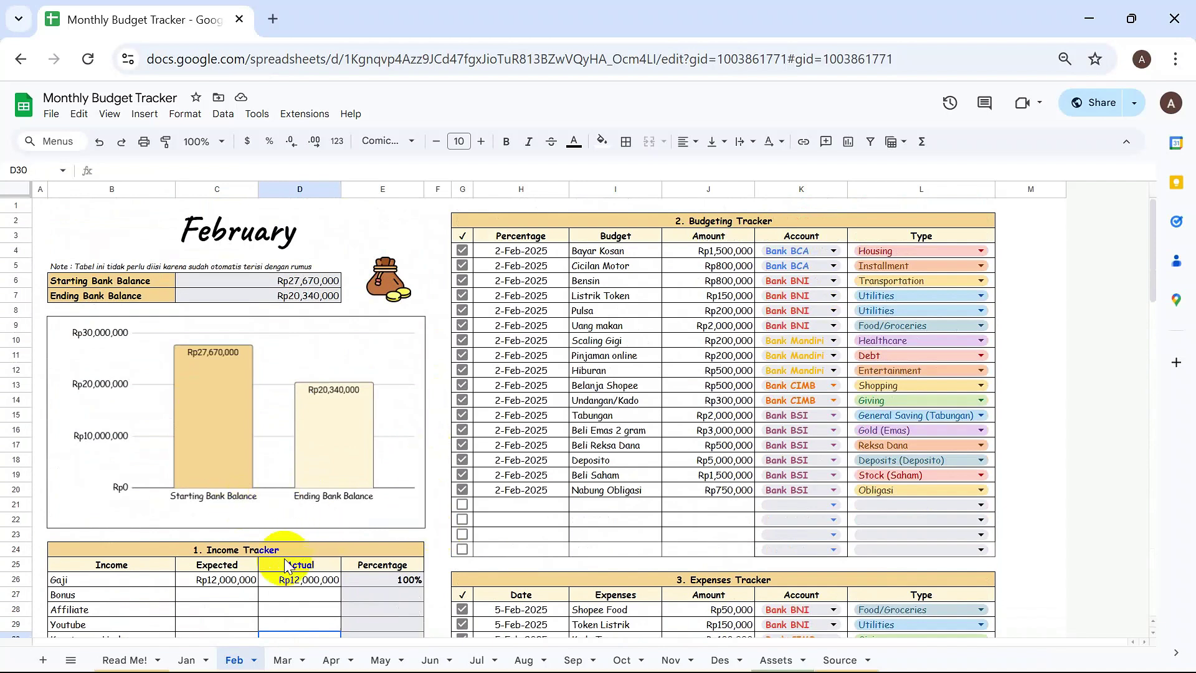
left_click(280, 660)
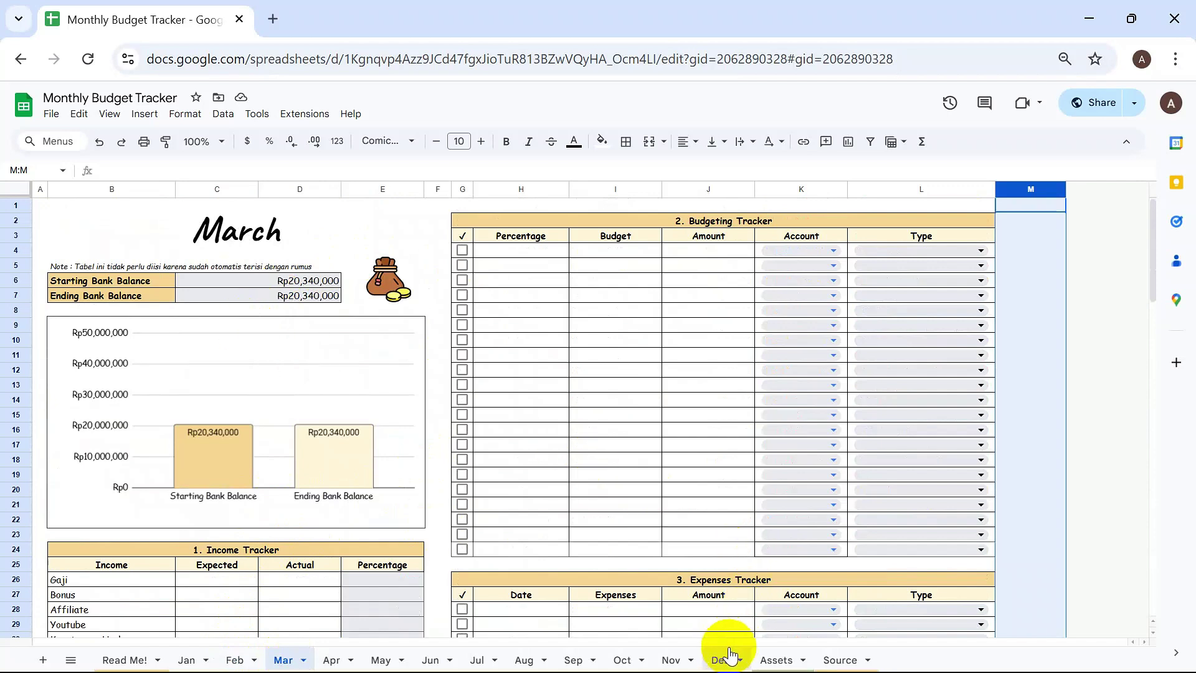
Examine the Target Asset Value and the first entries of the Assets Tracker on the Assets sheet.
left_click(777, 660)
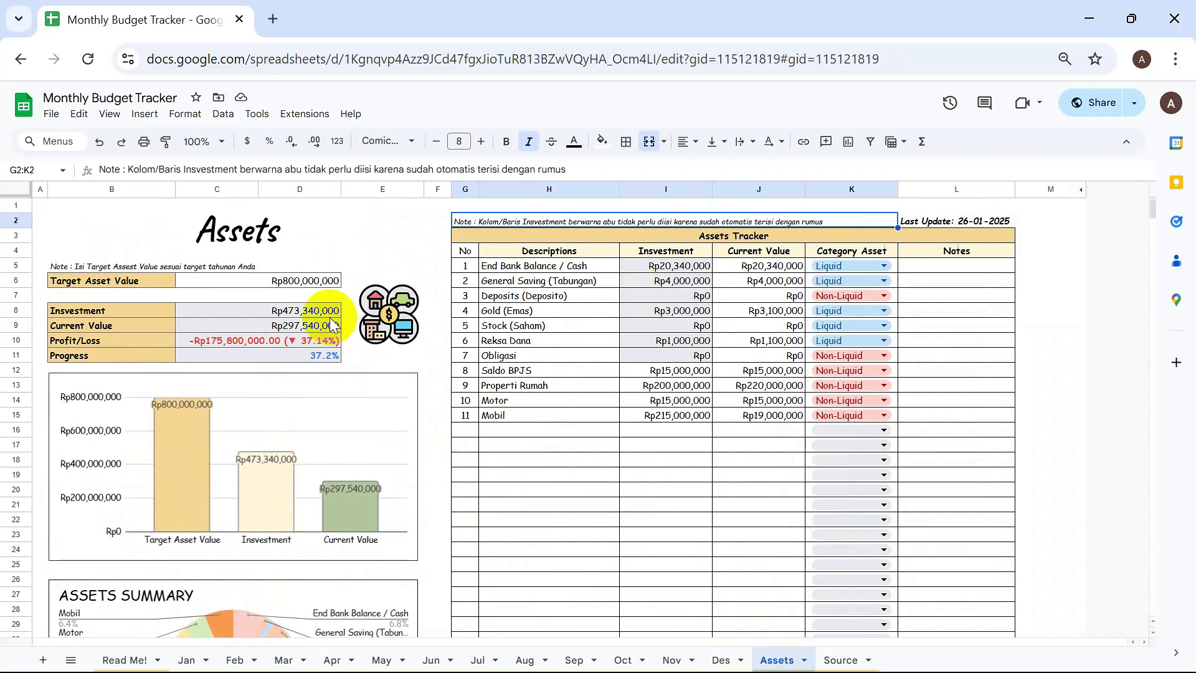
left_click(264, 284)
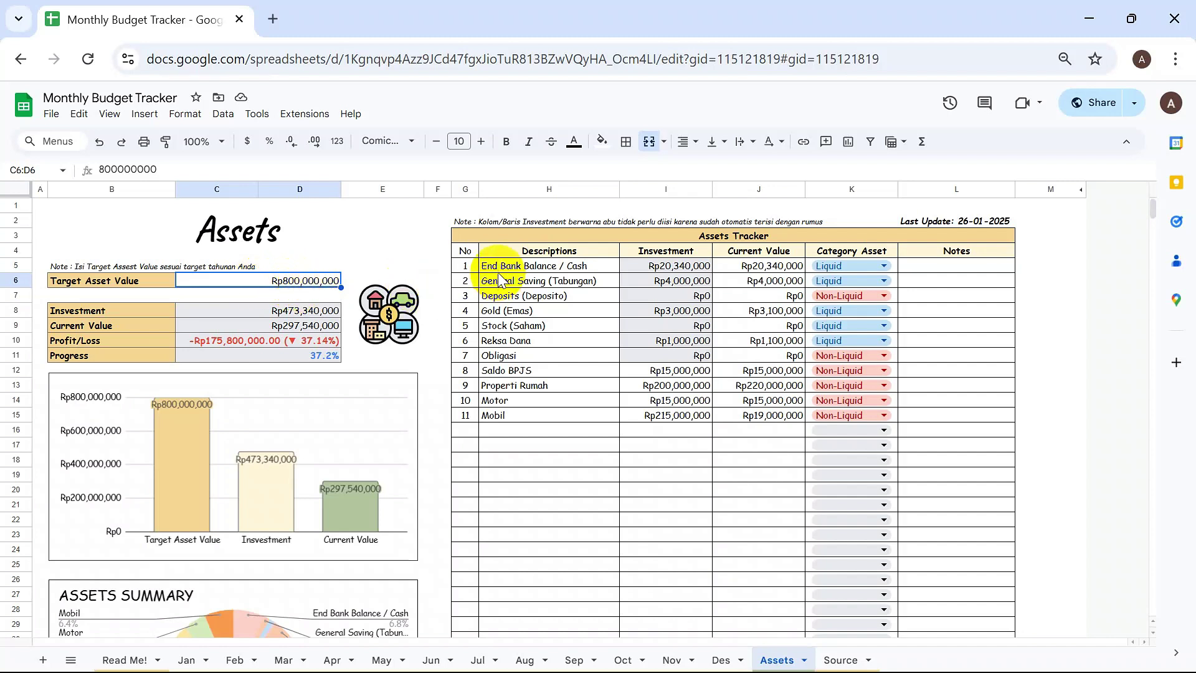
left_click_drag(469, 264, 698, 373)
Inspect the Insvestment formulas of the Assets Tracker rows from End Bank Balance / Cash through Obligasi (I5:I11).
left_click(671, 263)
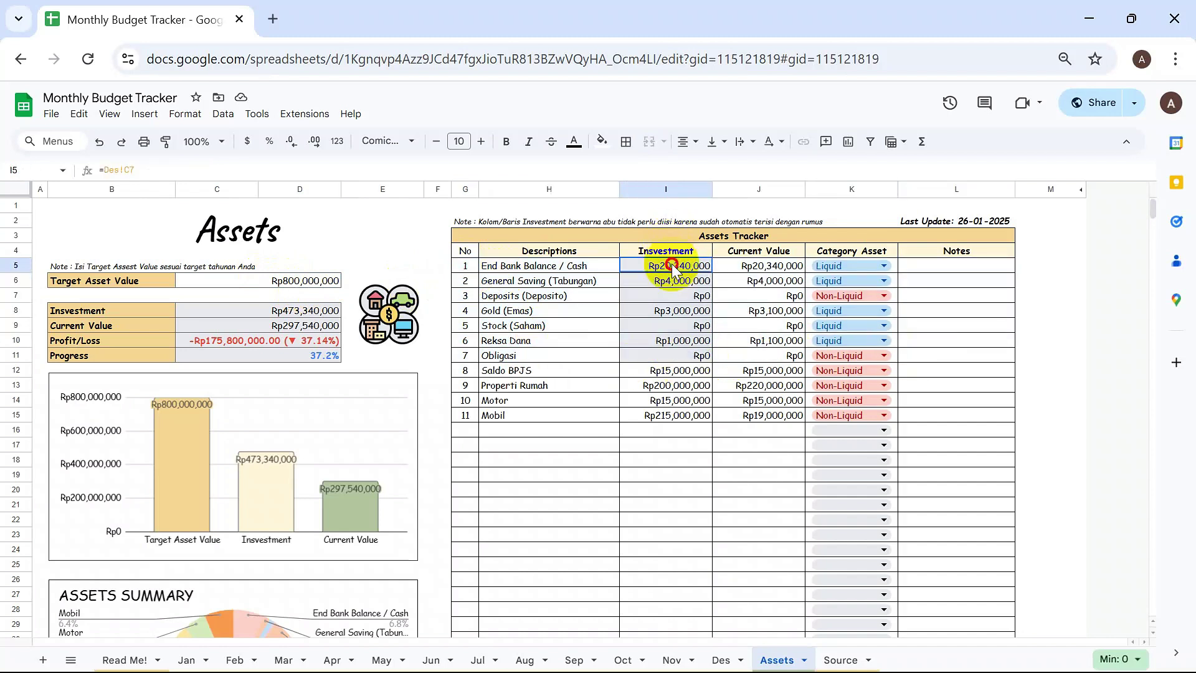
left_click_drag(671, 264, 679, 353)
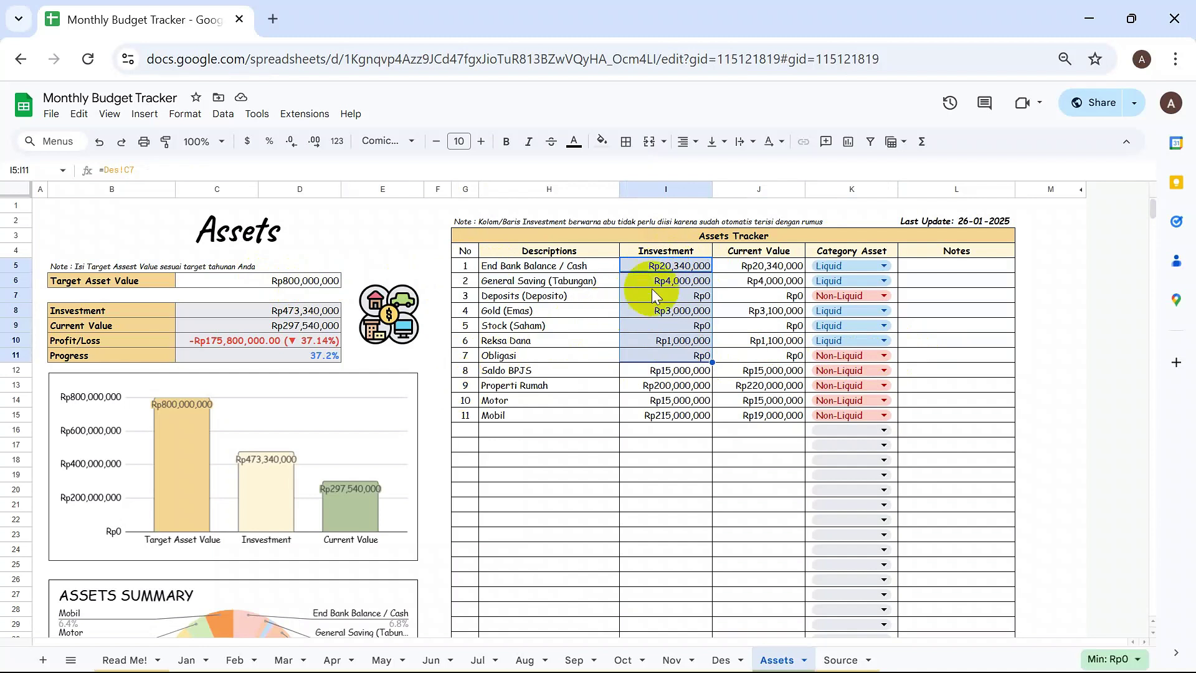
left_click(676, 270)
key("Down")
key("Down")
key("Down")
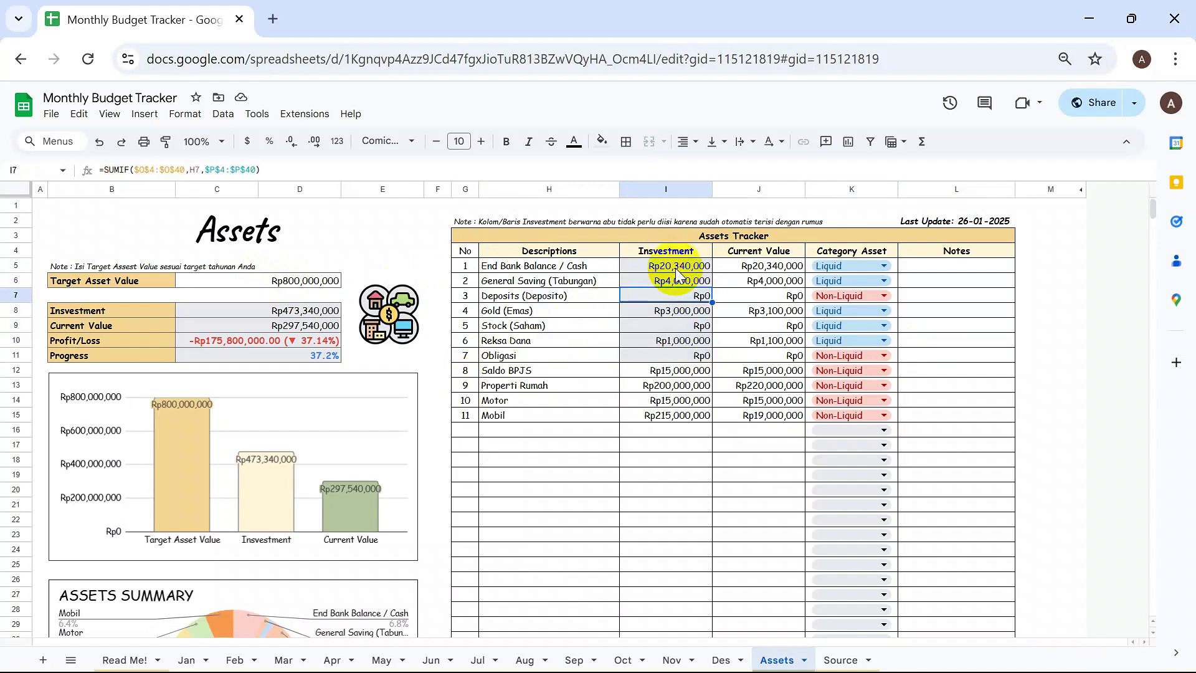
key("Down")
key("Down")
key("Down")
key("Up")
key("Up")
key("Up")
key("Up")
key("Up")
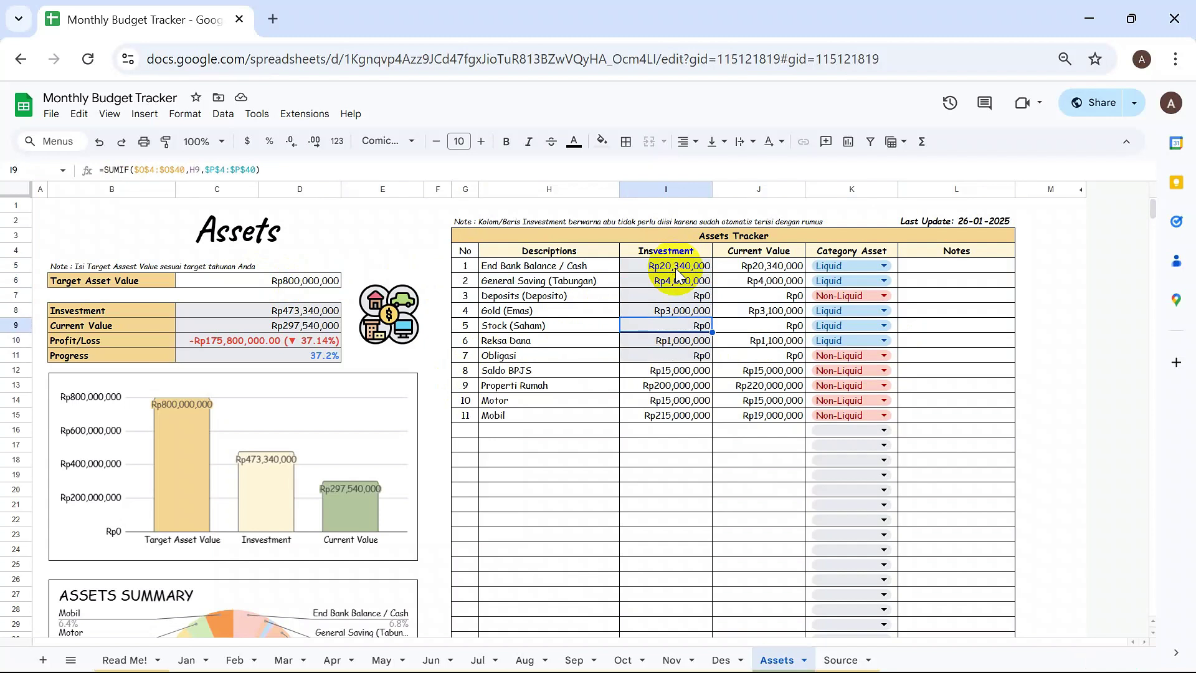
key("Up")
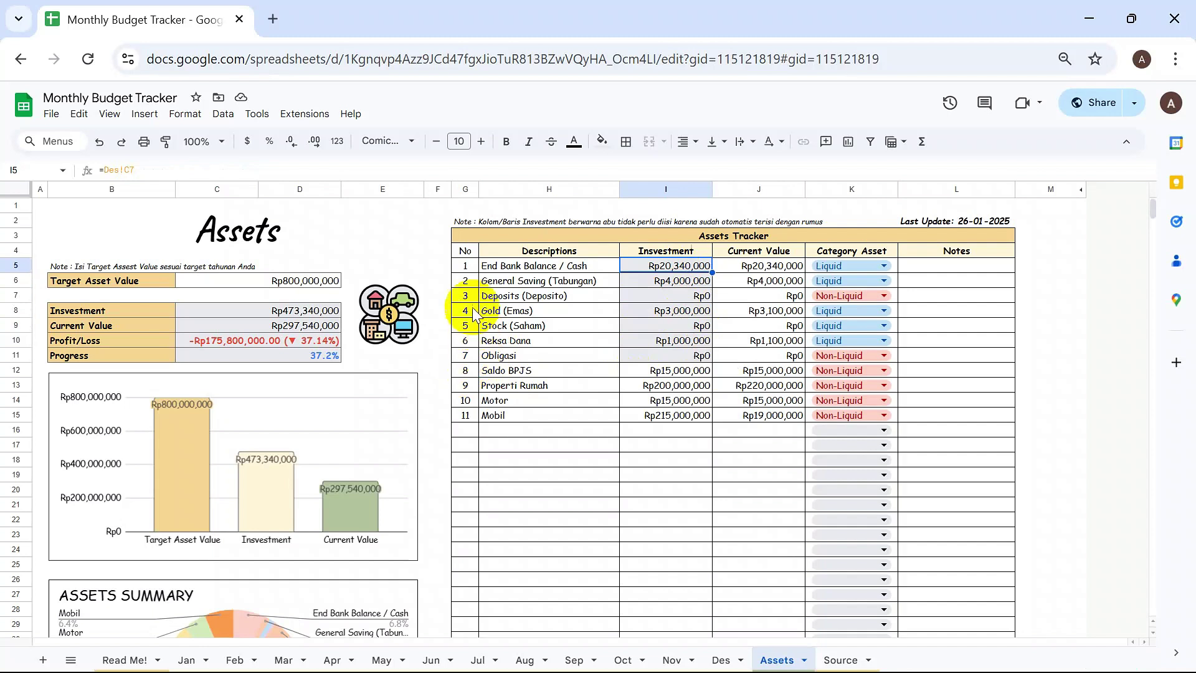
Examine the Assets Tracker's manually entered assets: Saldo BPJS, Properti Rumah, Motor and Mobil.
left_click(465, 355)
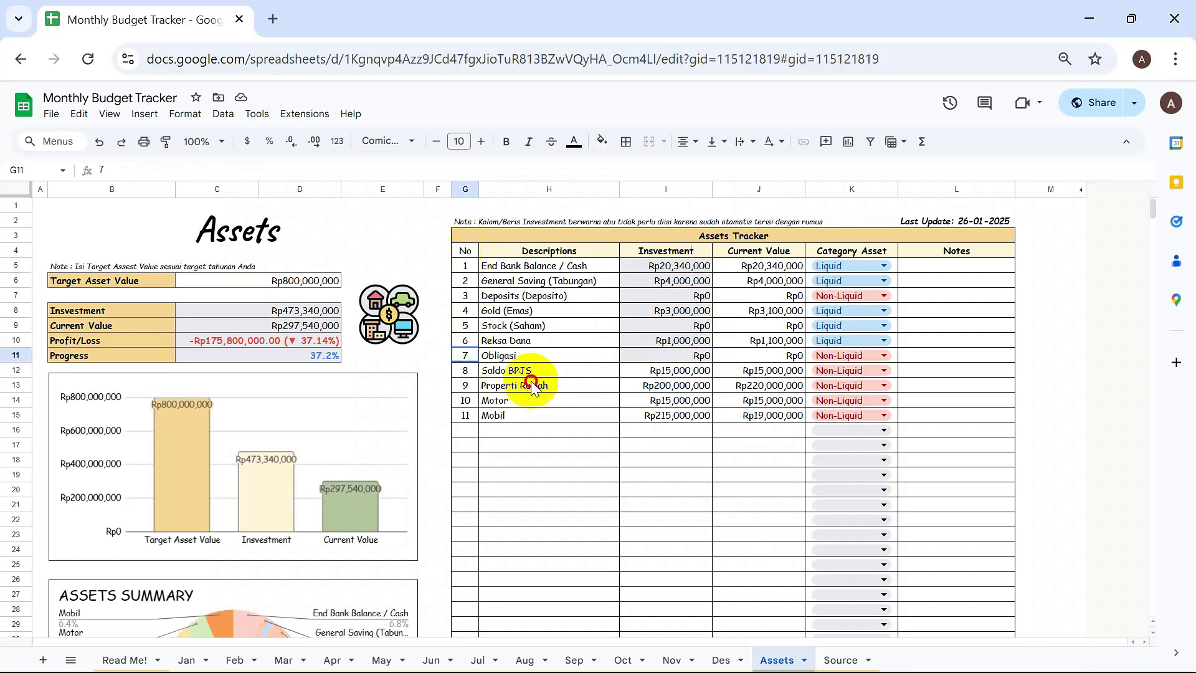
left_click_drag(531, 379, 680, 413)
left_click(526, 372)
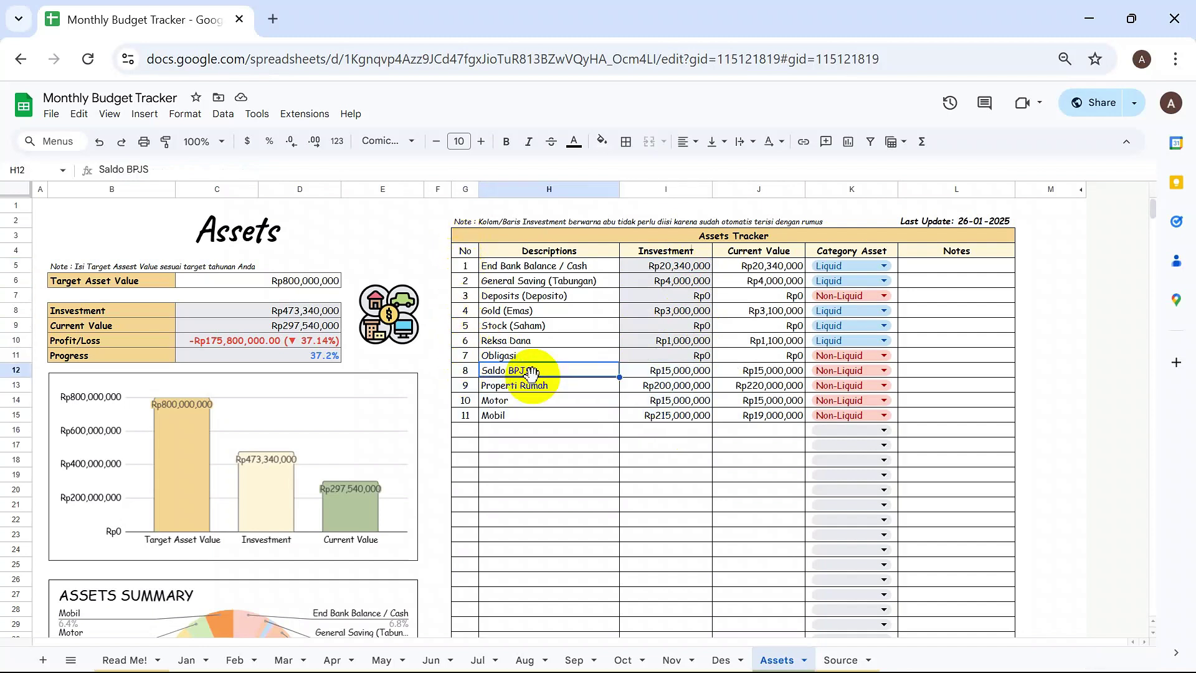
left_click(497, 391)
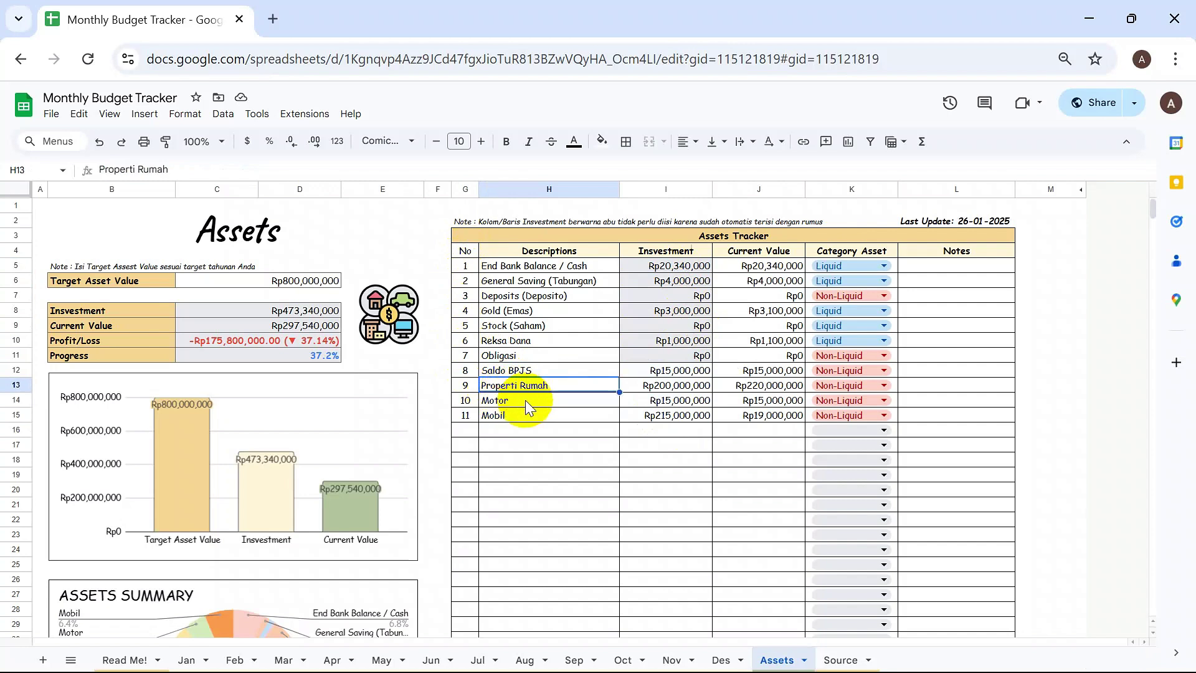
left_click(525, 400)
left_click(525, 417)
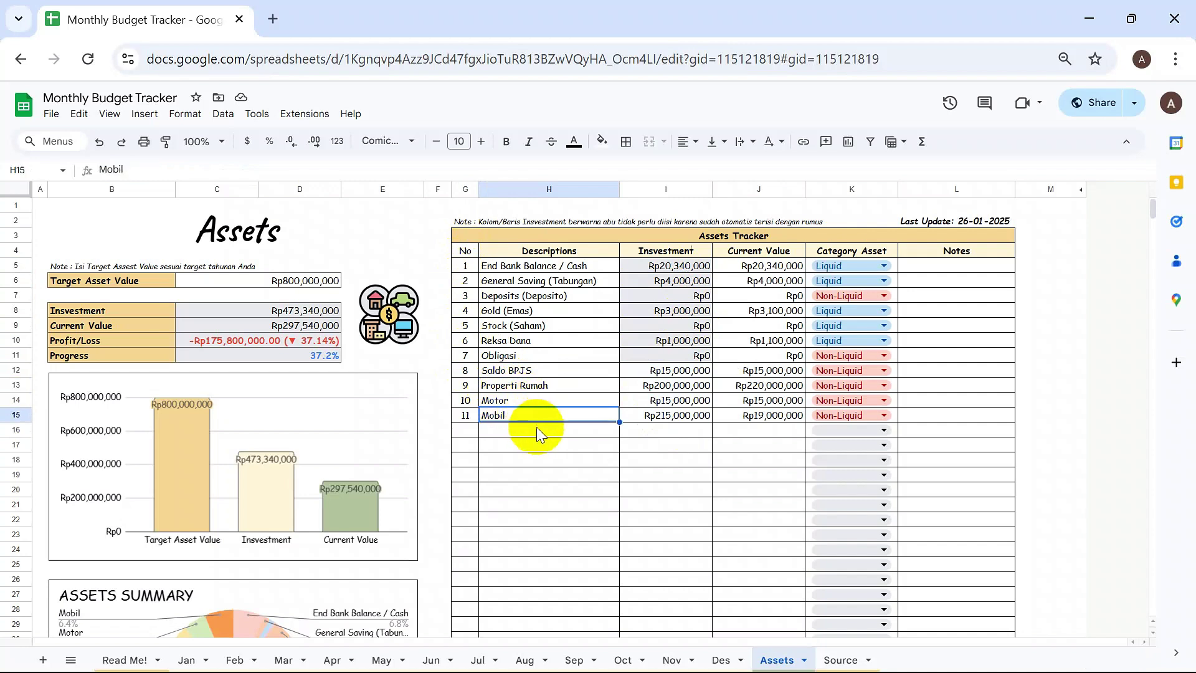
scroll(536, 432, "down", 2)
scroll(536, 432, "up", 2)
Compare the Insvestment and Current Value columns, inspecting the Current Value formulas for End Bank Balance / Cash and General Saving (Tabungan).
left_click(676, 186)
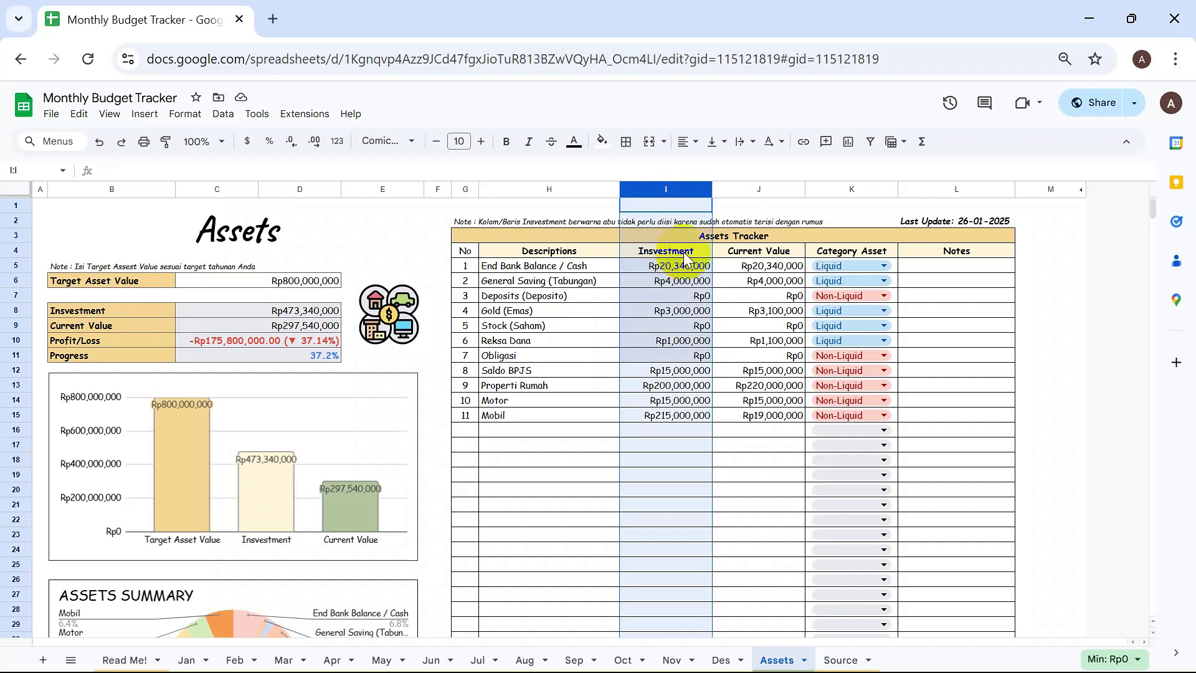
left_click(758, 189)
left_click(749, 264)
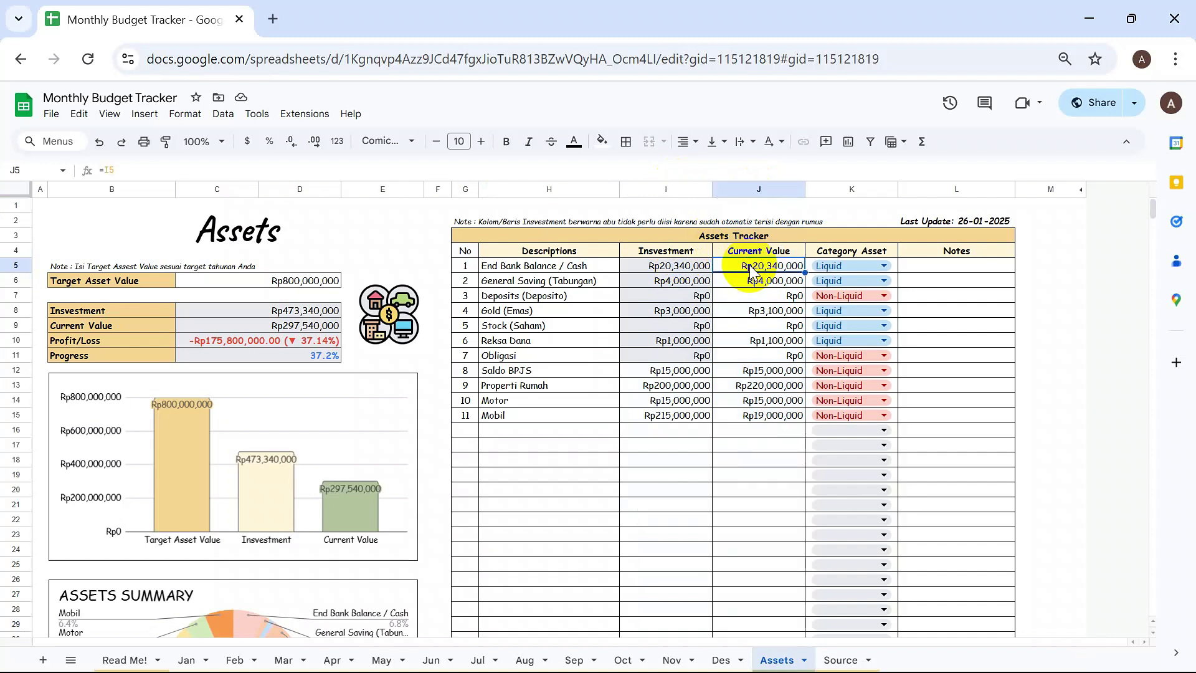
left_click(755, 283)
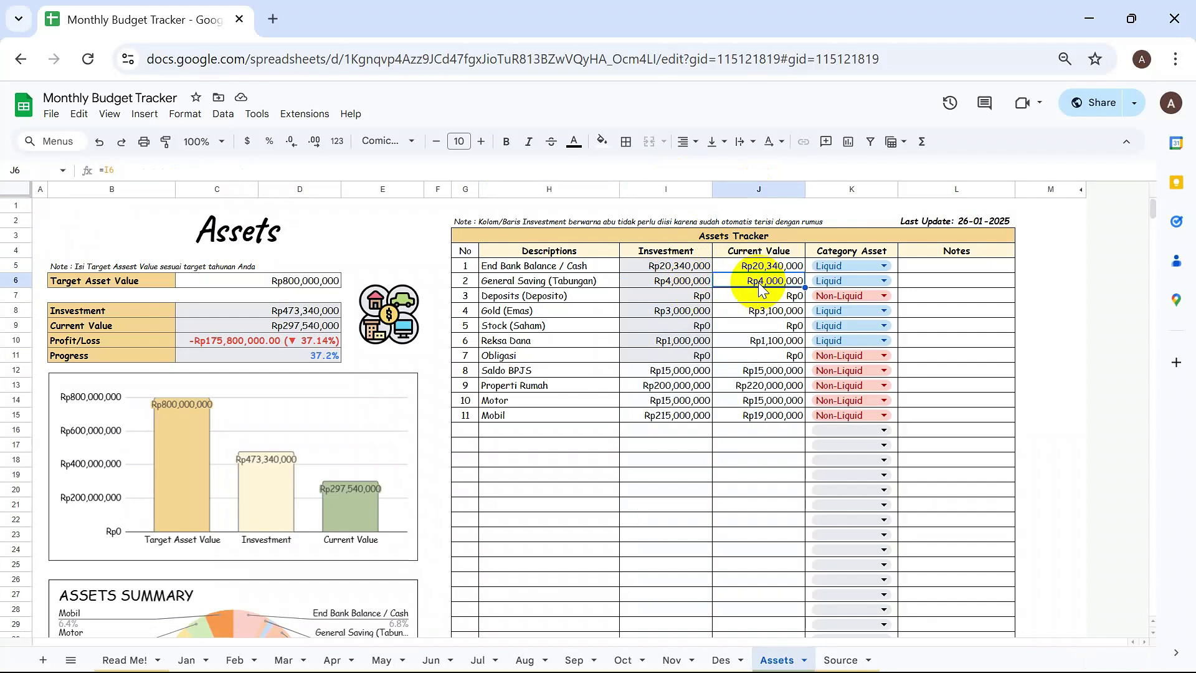
Compare the Insvestment and Current Value entries of Gold (Emas) and Properti Rumah in the Assets Tracker.
left_click(668, 313)
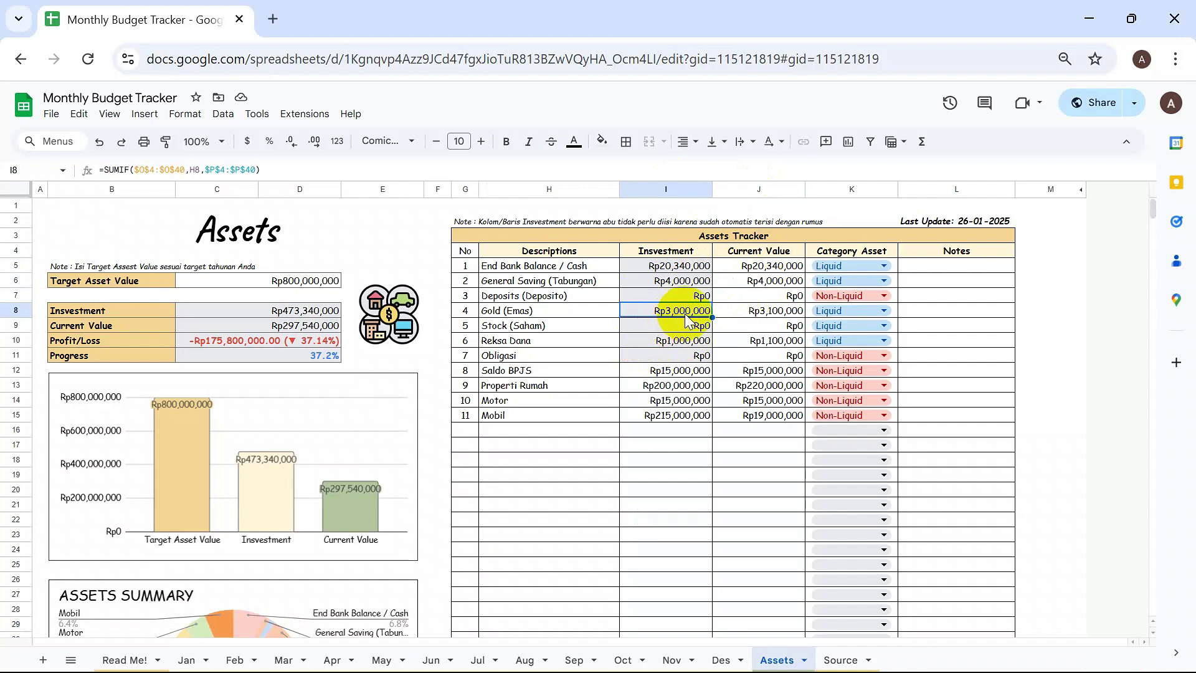
left_click(762, 316)
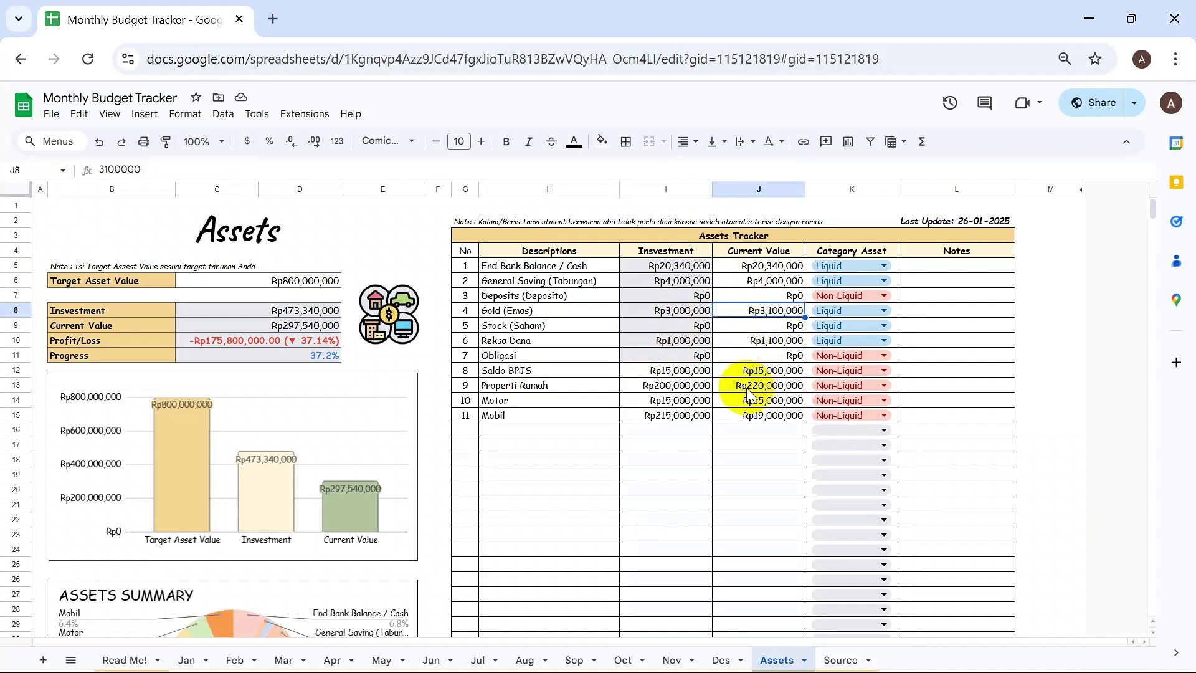
left_click(676, 386)
Set Mobil's Current Value in the Assets Tracker to Rp190,000,000 and compare it with its Insvestment value.
left_click(745, 414)
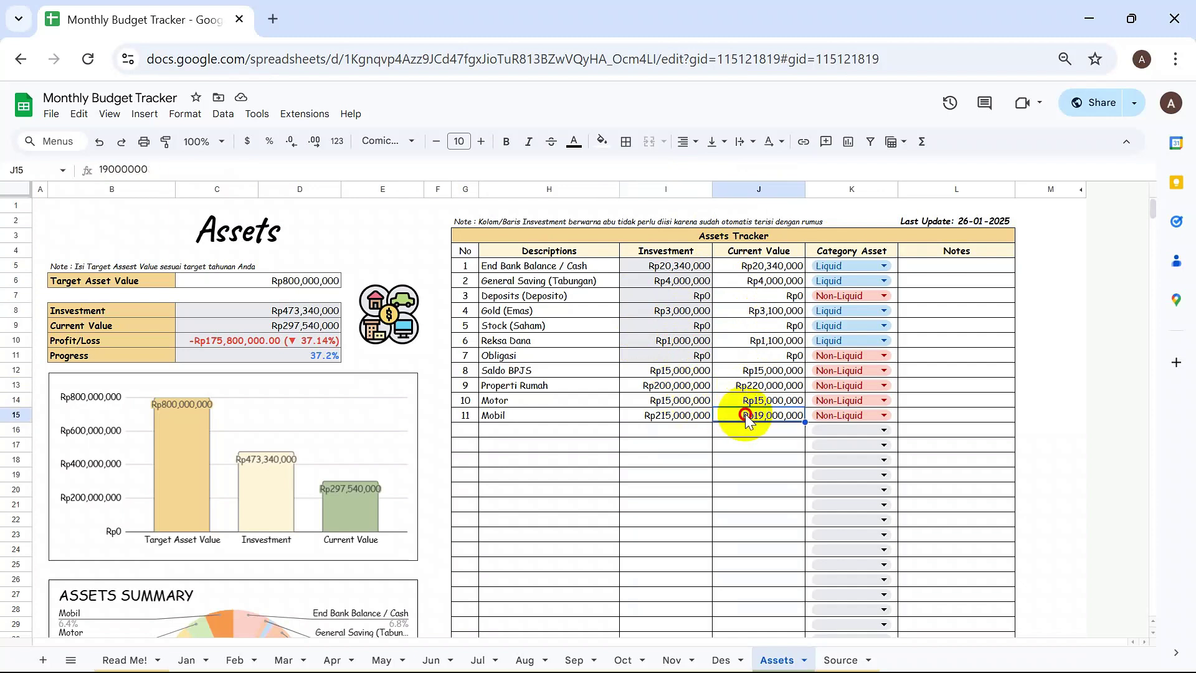
double_click(745, 414)
type("0")
key("Return")
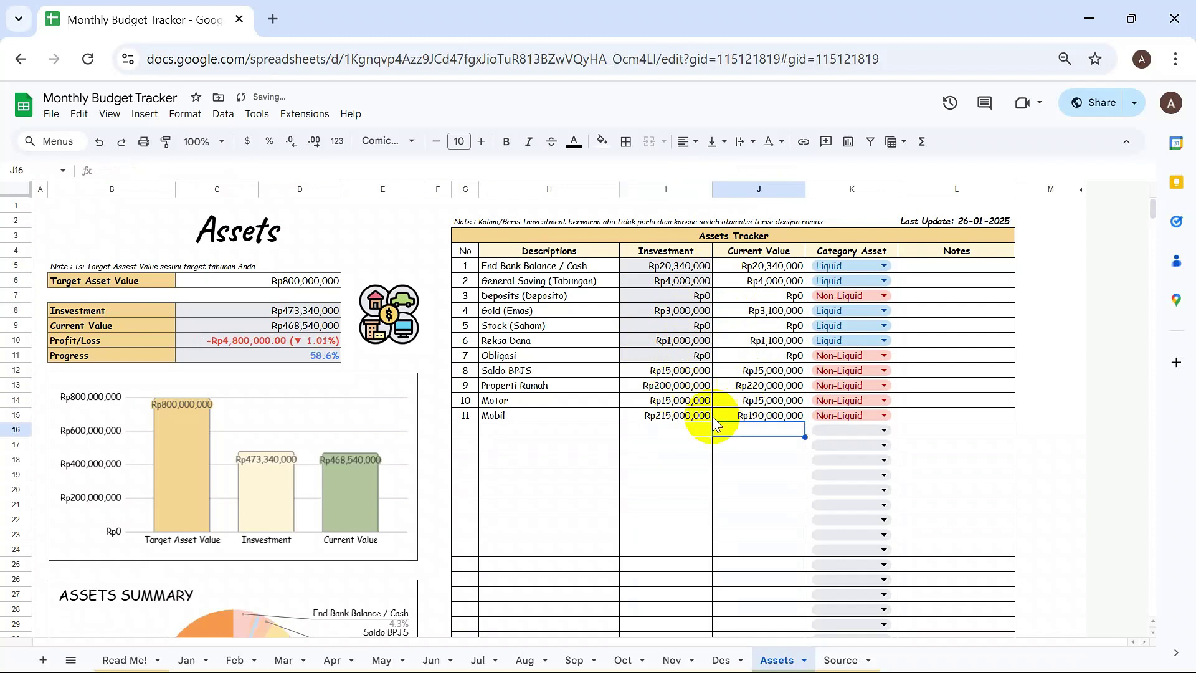
left_click(623, 414)
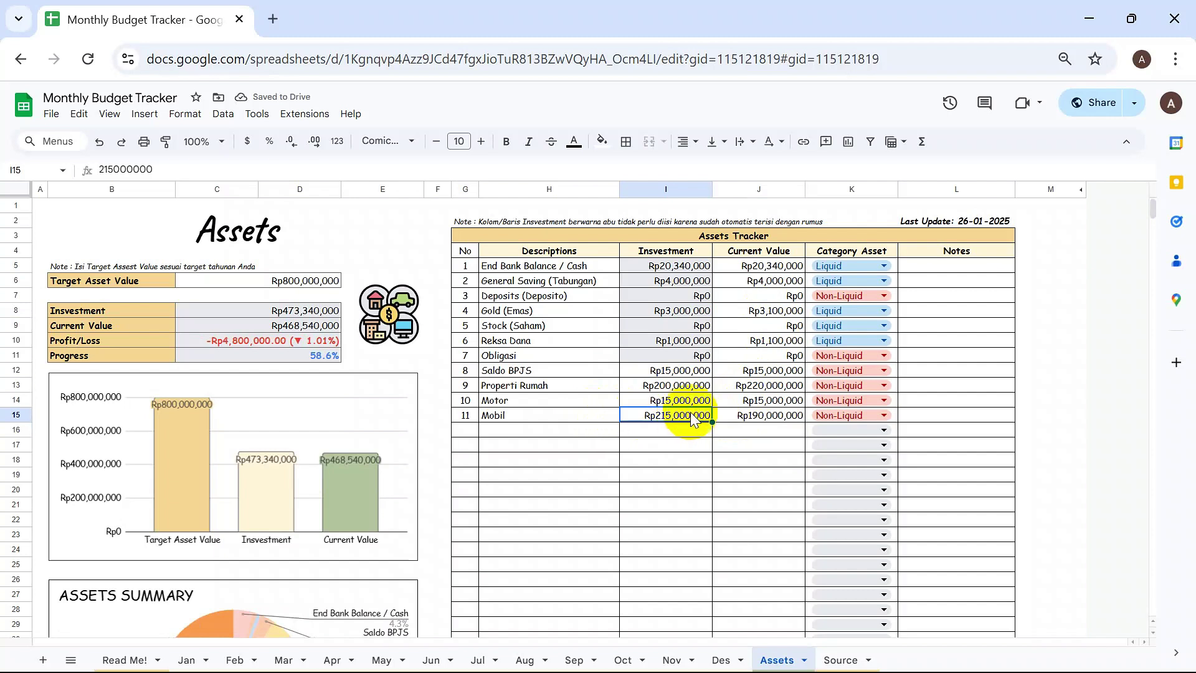
left_click(733, 417)
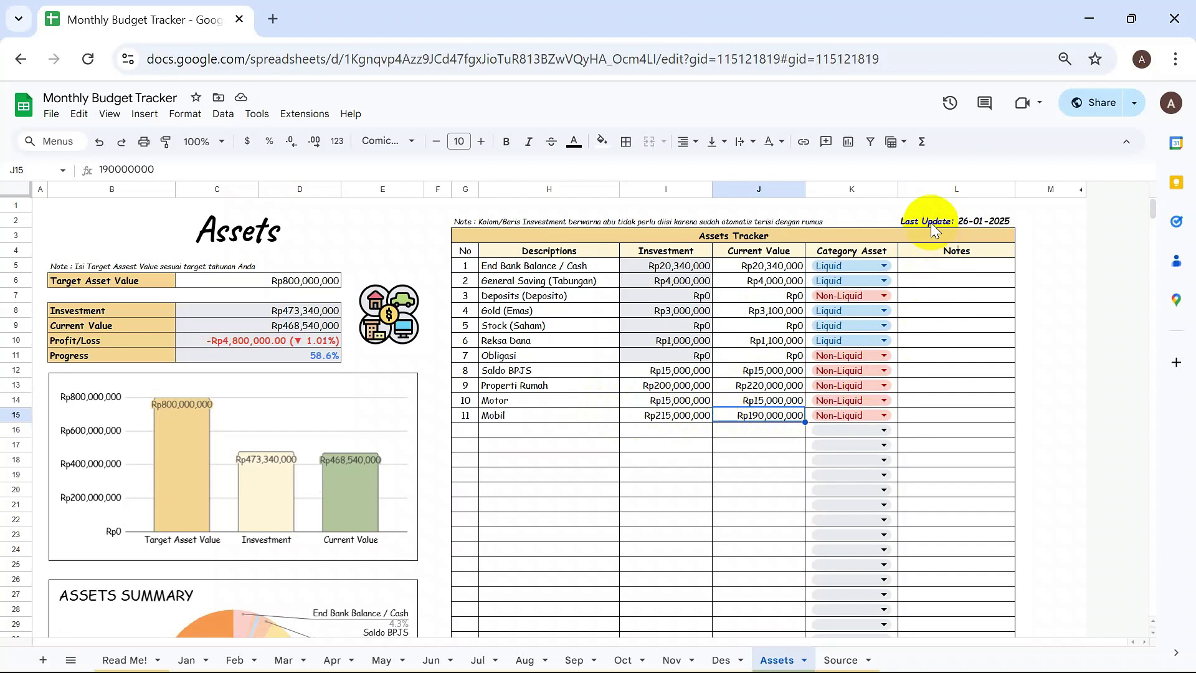
Inspect the Last Update date formula, the Notes column, and the asset summary's Insvestment and Current Value rows.
left_click(951, 224)
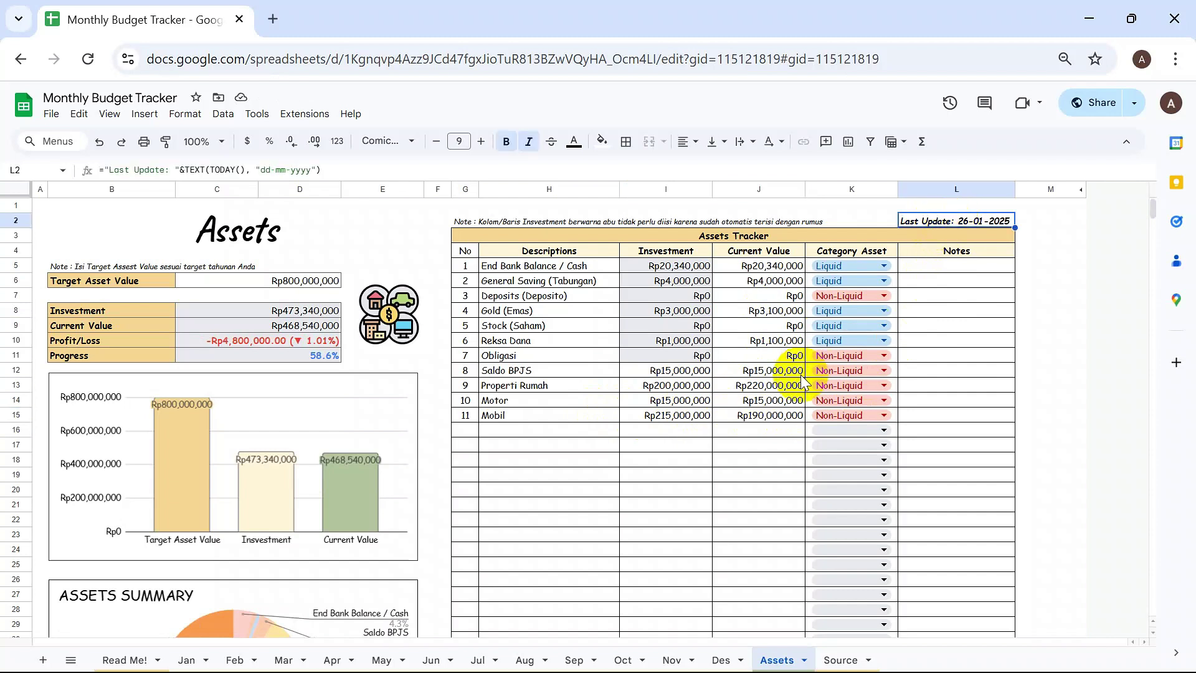
left_click(928, 265)
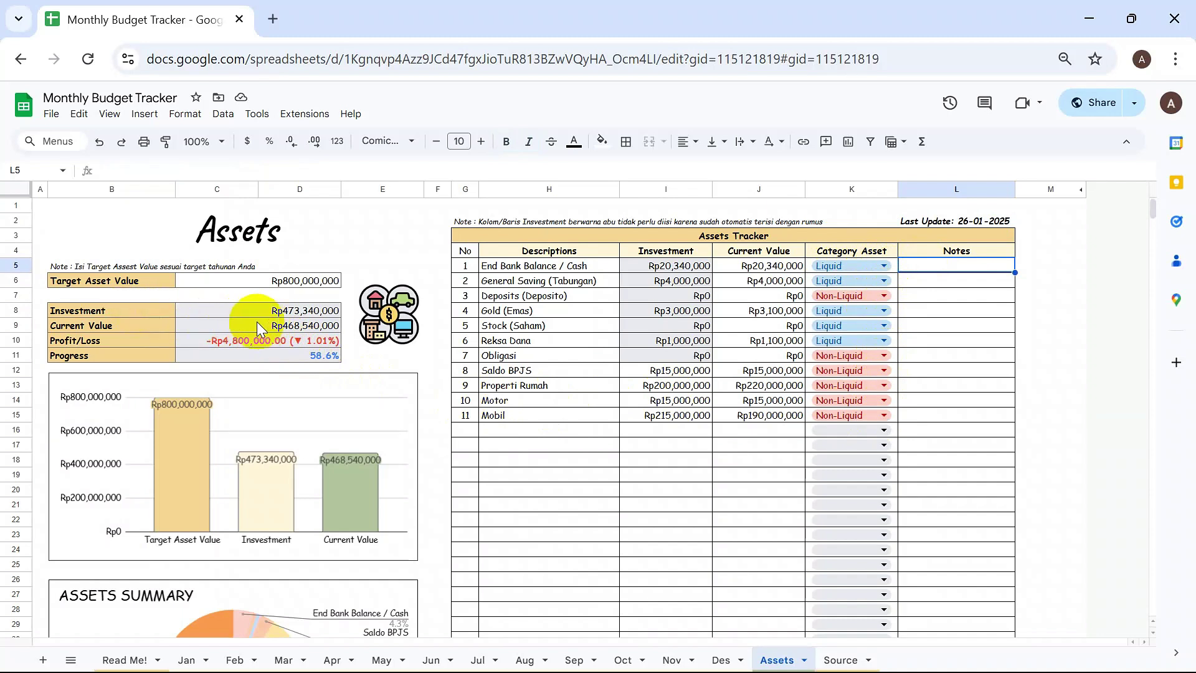
left_click(126, 305)
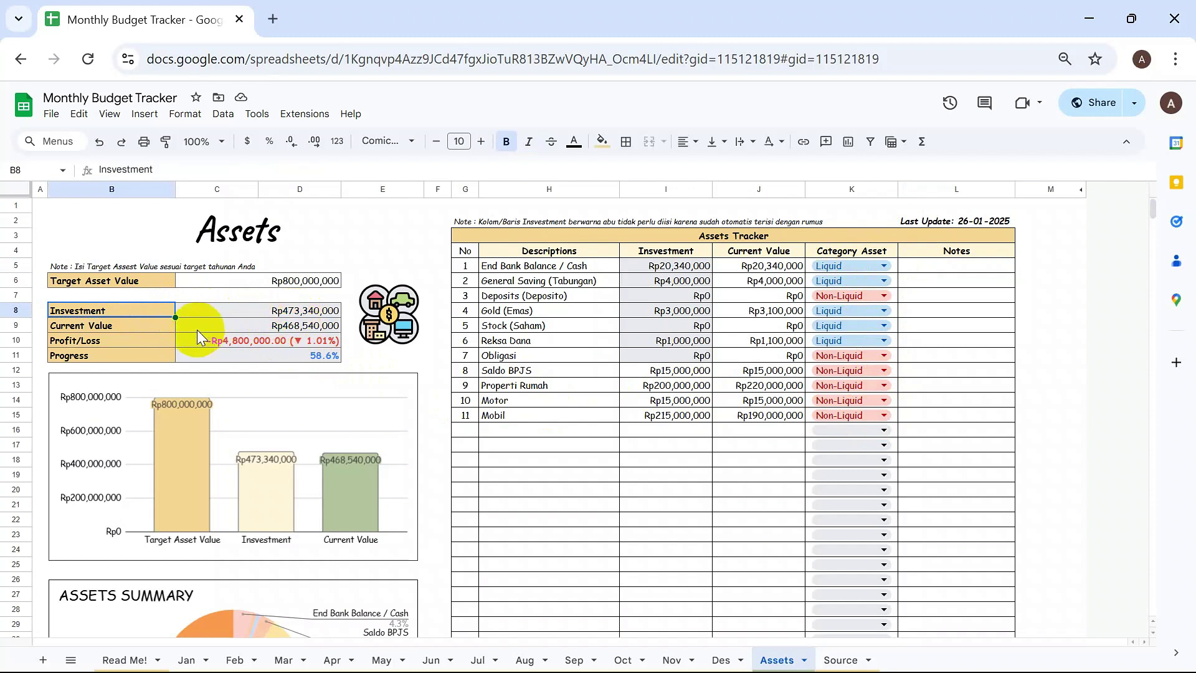
left_click(278, 326)
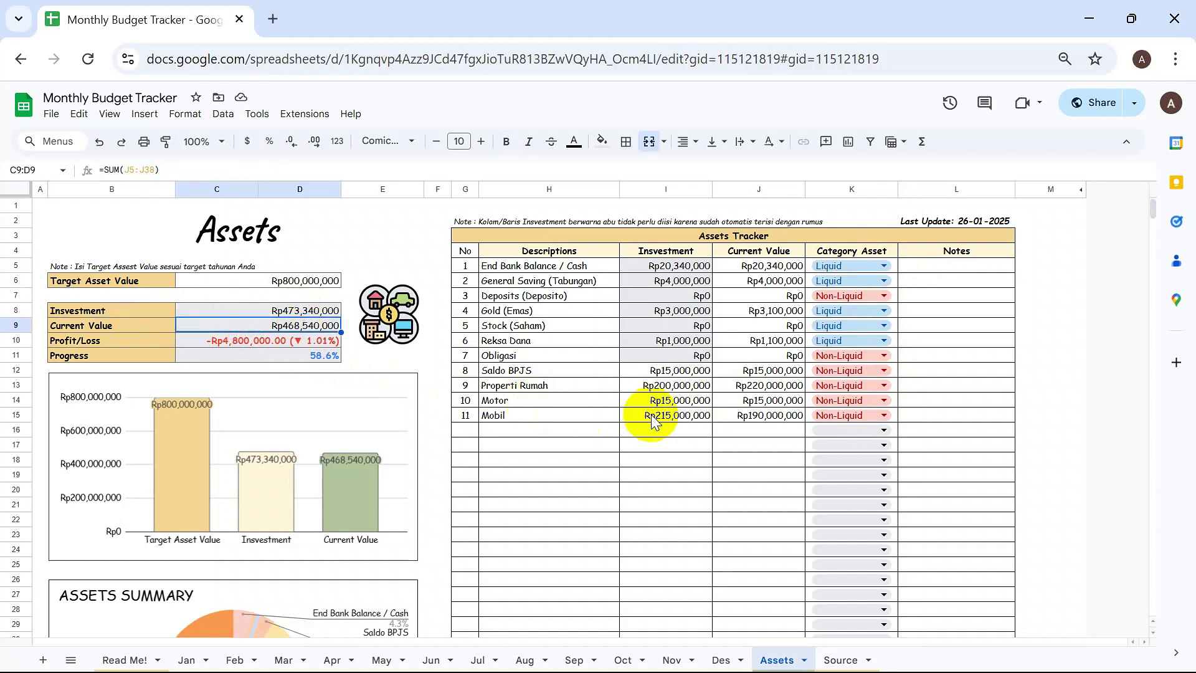
Copy Mobil's Insvestment value of Rp215,000,000 into its Current Value cell.
left_click(665, 423)
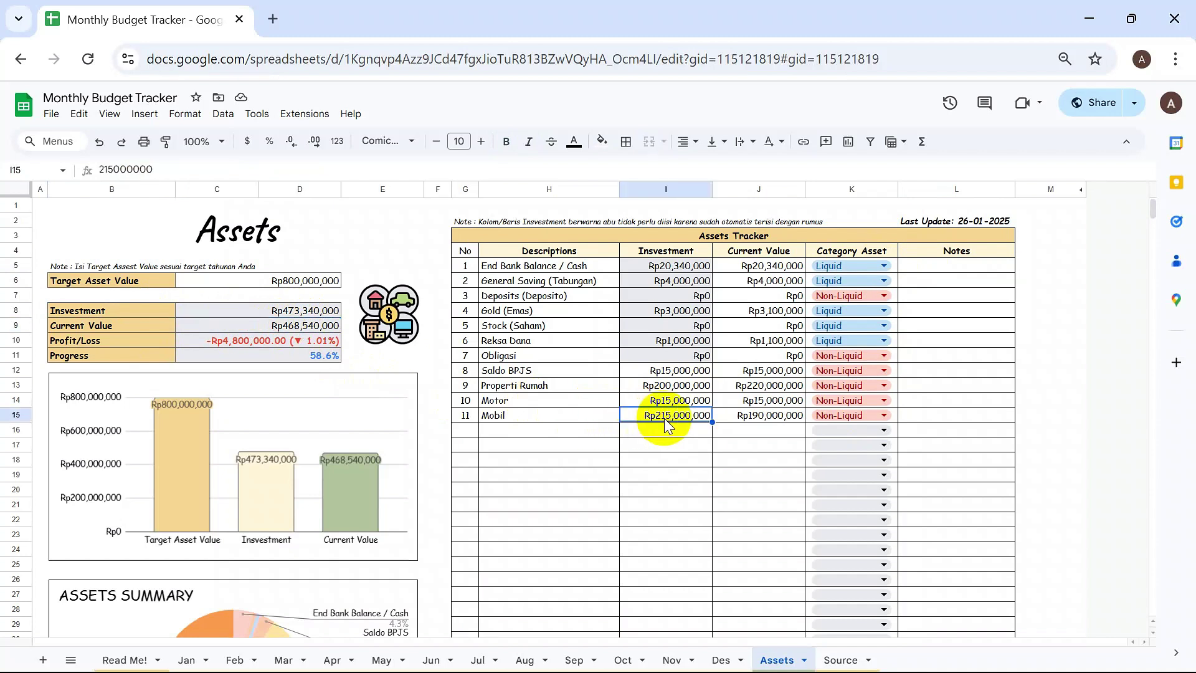
key("ctrl+c")
key("Right")
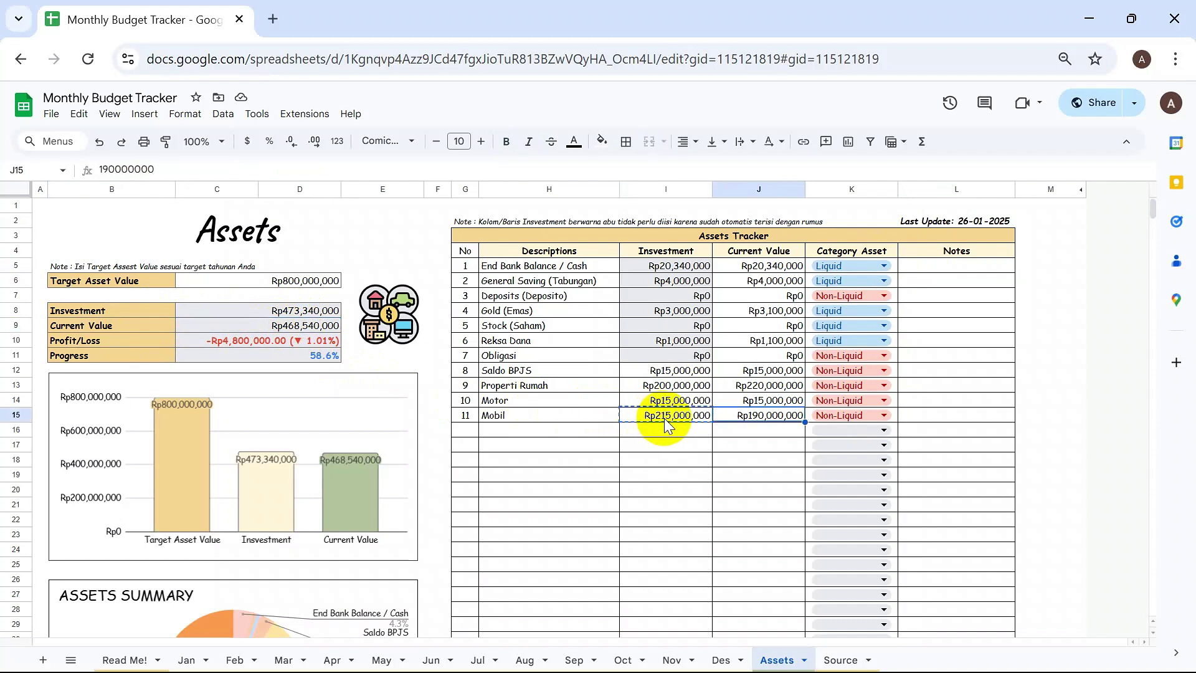
key("ctrl+v")
key("Left")
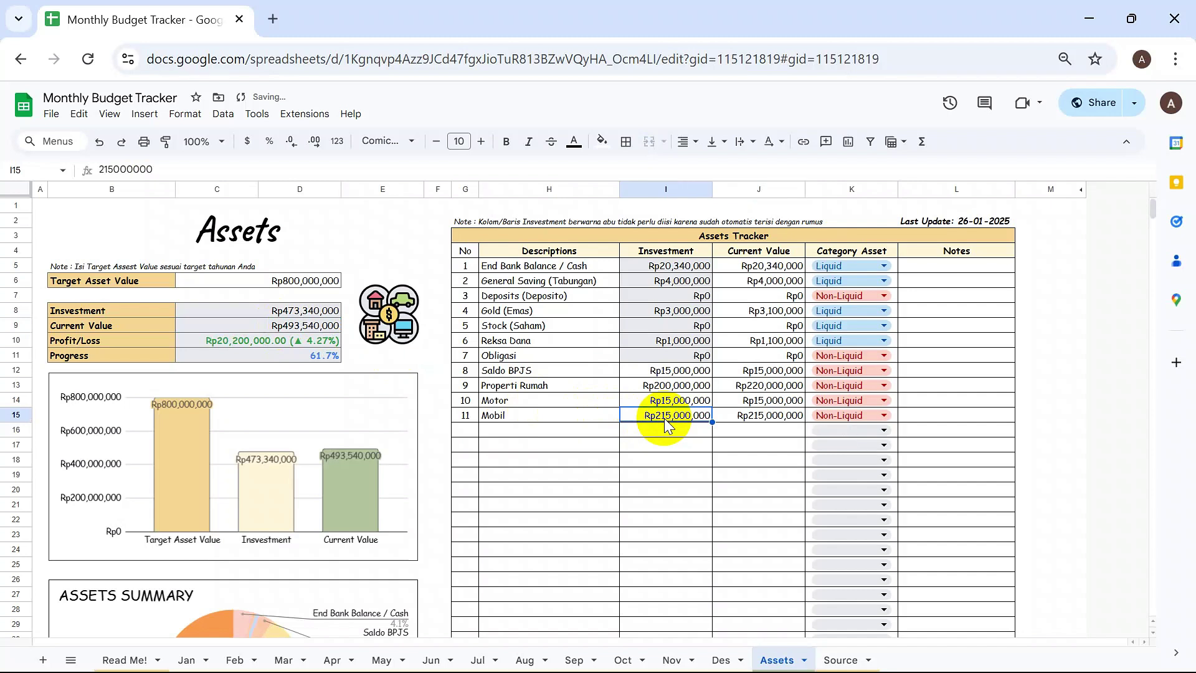
Examine the Profit/Loss and Progress formulas, the bar chart of asset values and the ASSETS SUMMARY donut chart.
left_click(230, 336)
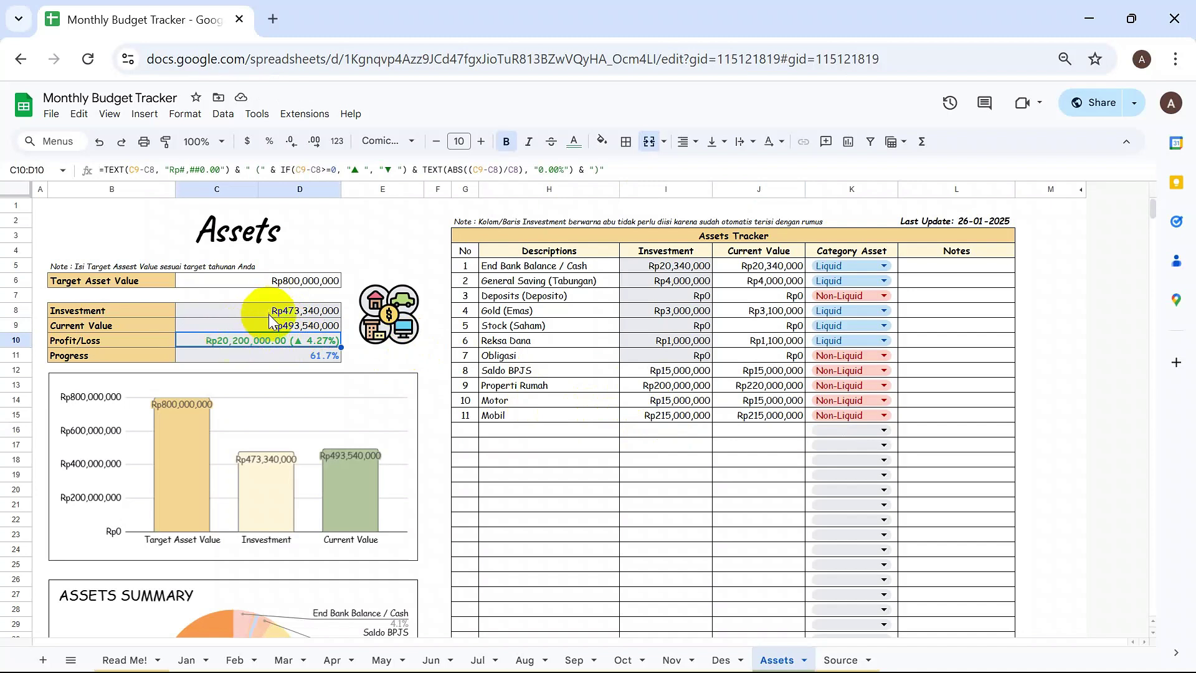
left_click(271, 353)
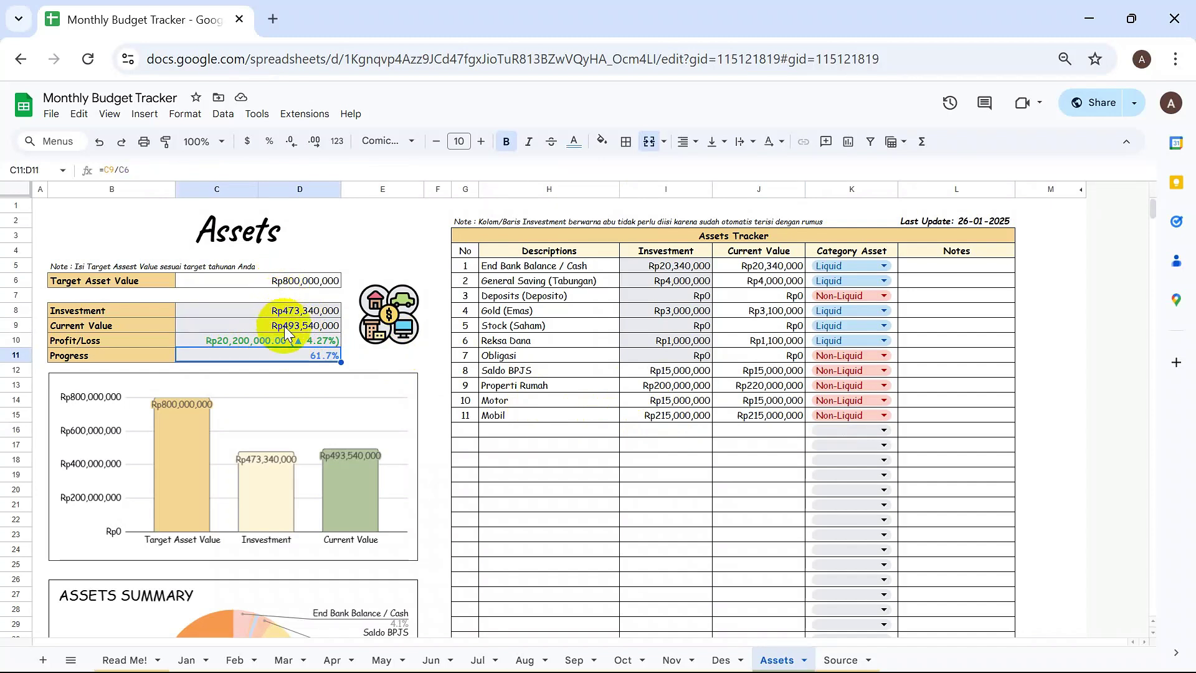
scroll(374, 447, "down", 2)
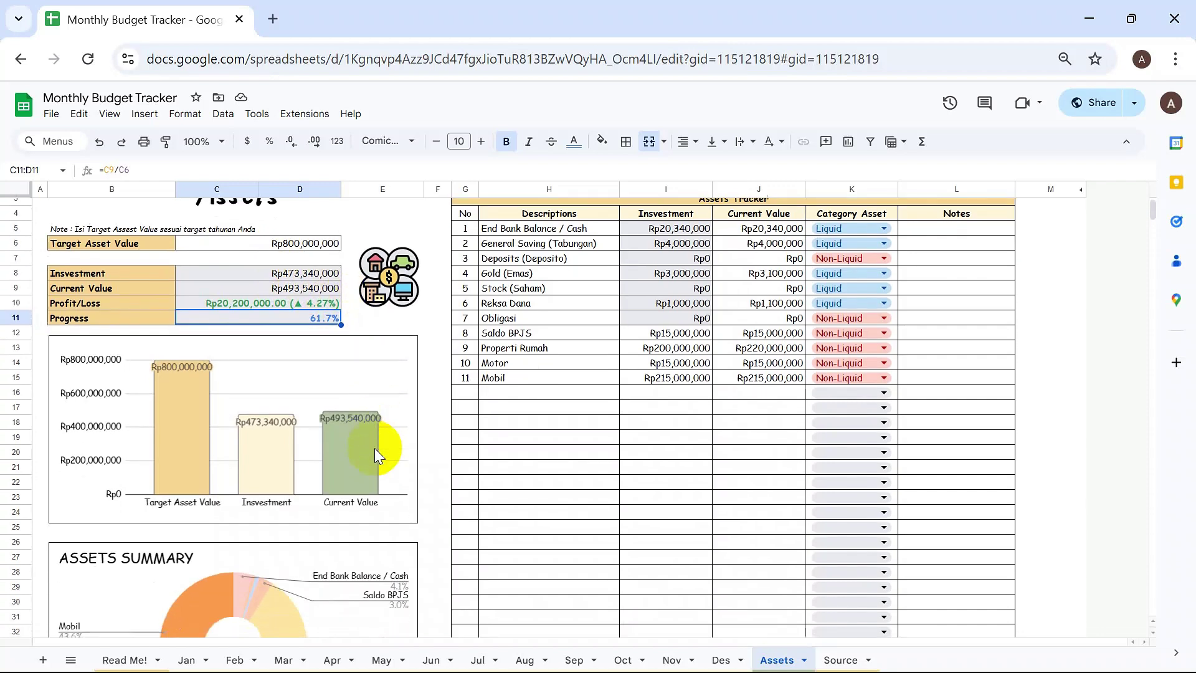
scroll(375, 447, "down", 3)
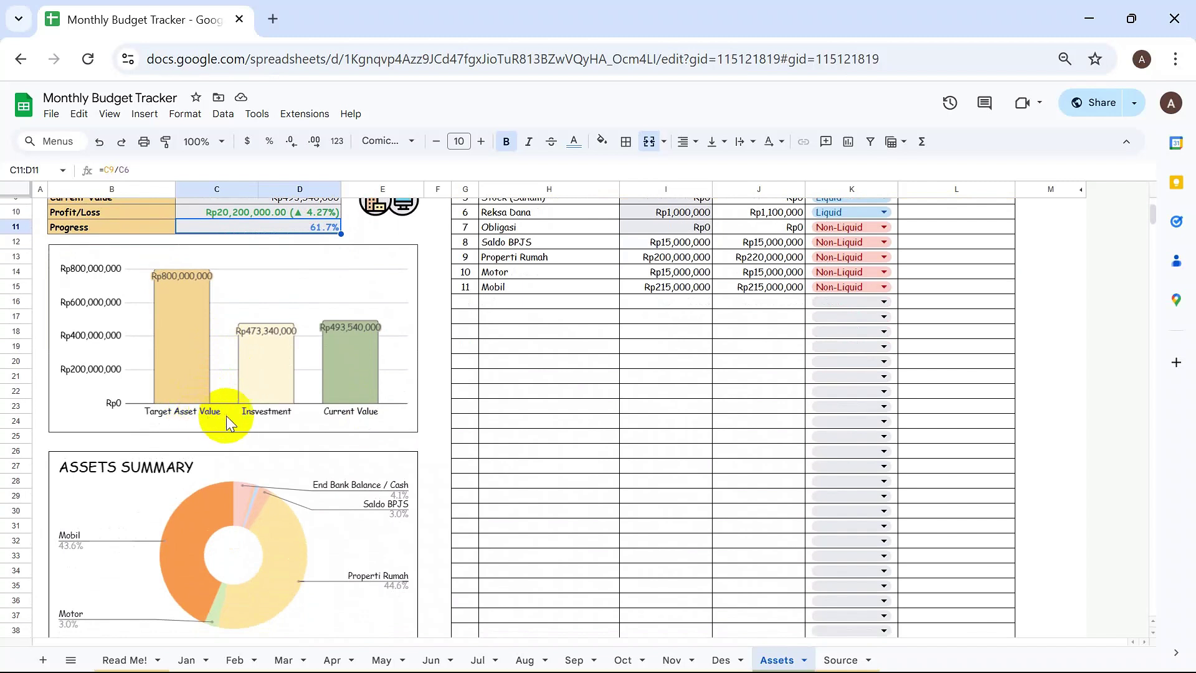
scroll(377, 420, "down", 2)
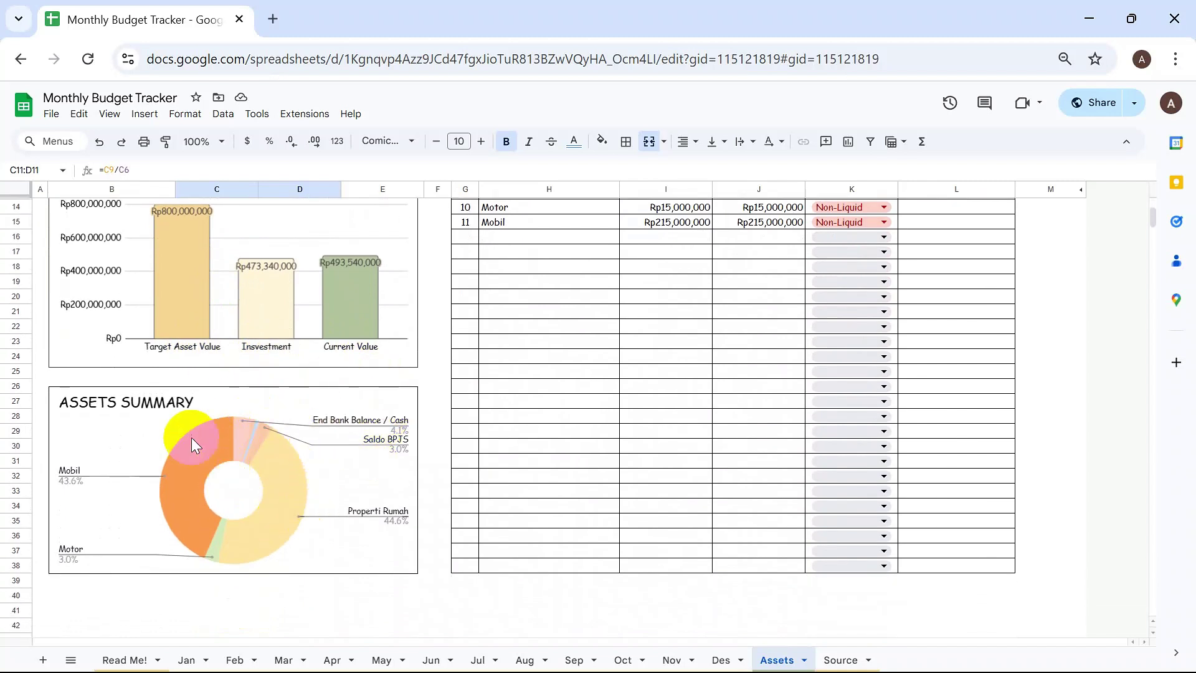
scroll(538, 423, "up", 3)
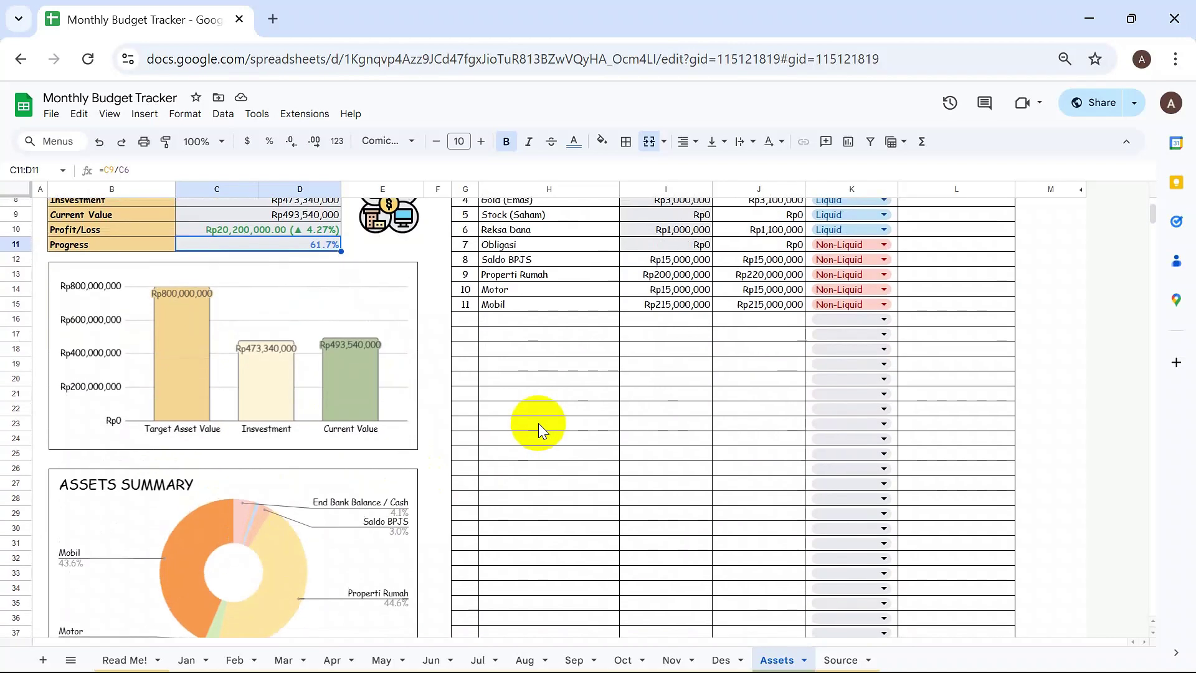
scroll(538, 424, "up", 3)
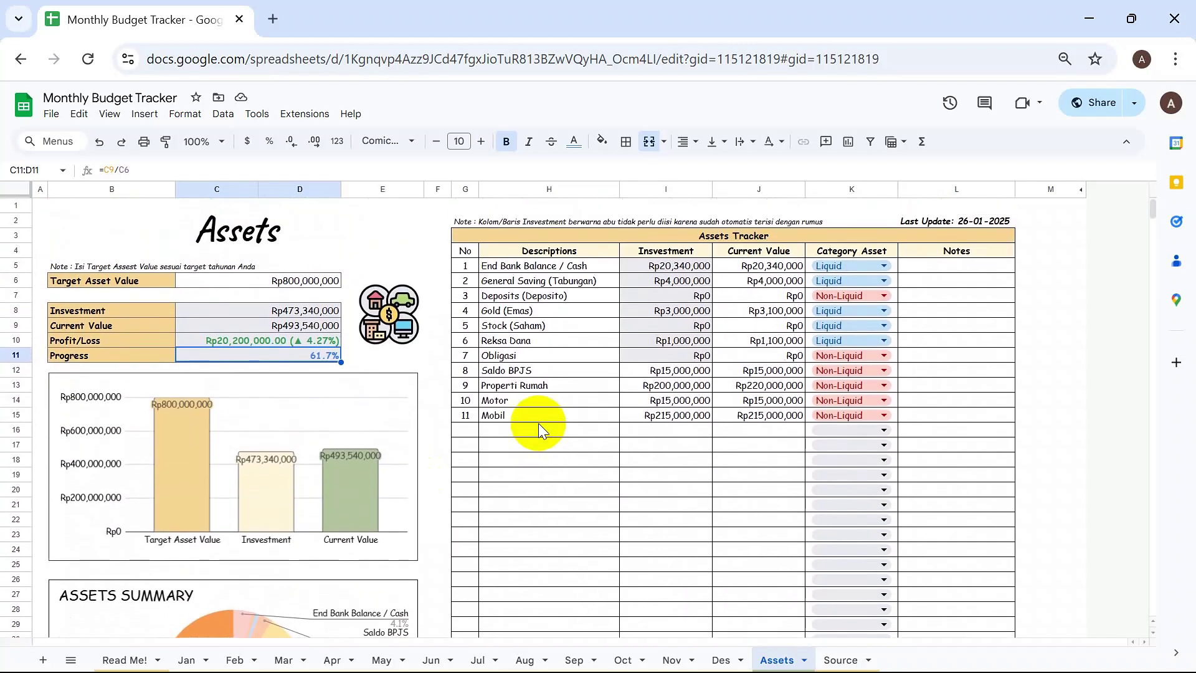